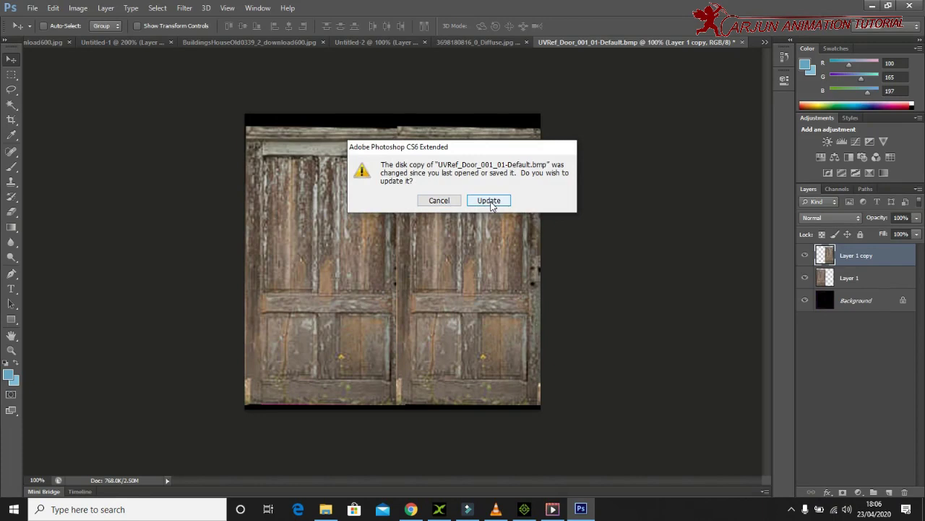
# - Reload the changed UV door file from disk and close the cream Diffuse image
pyautogui.click(490, 201)
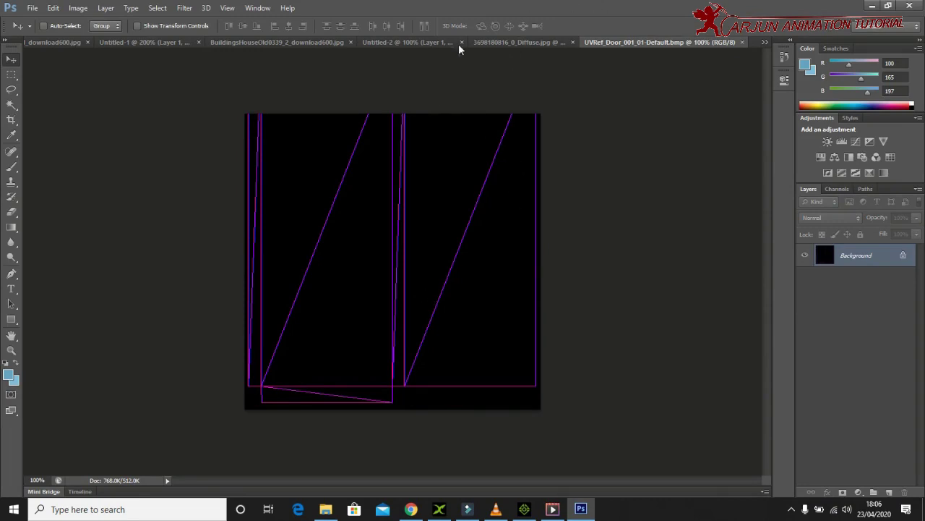
pyautogui.click(488, 43)
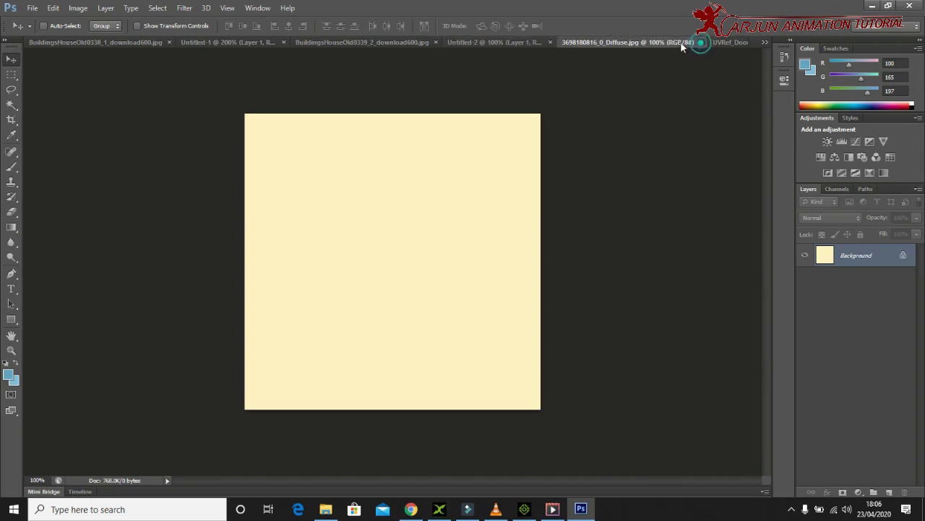
pyautogui.click(700, 42)
# - Close the cropped door document without saving and show the BuildingsHouseOld0339_2 texture
pyautogui.click(549, 42)
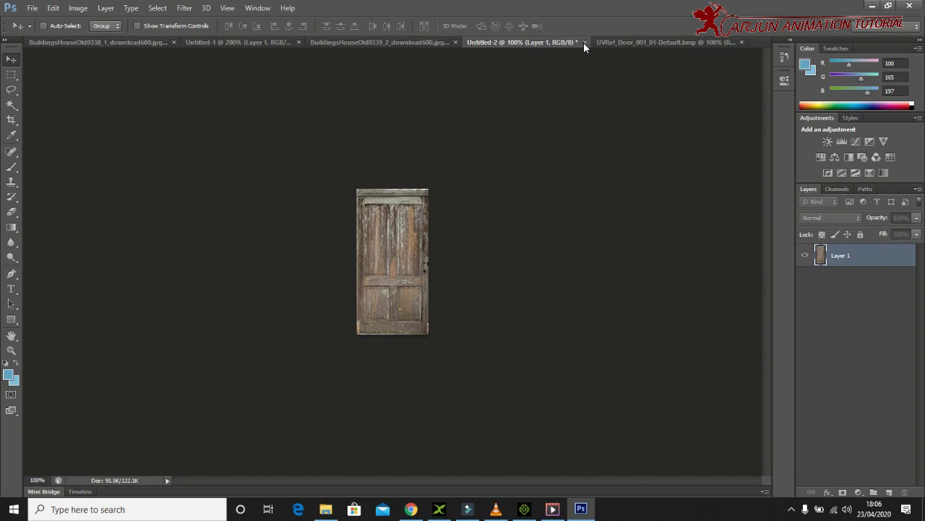
pyautogui.click(583, 41)
pyautogui.click(456, 194)
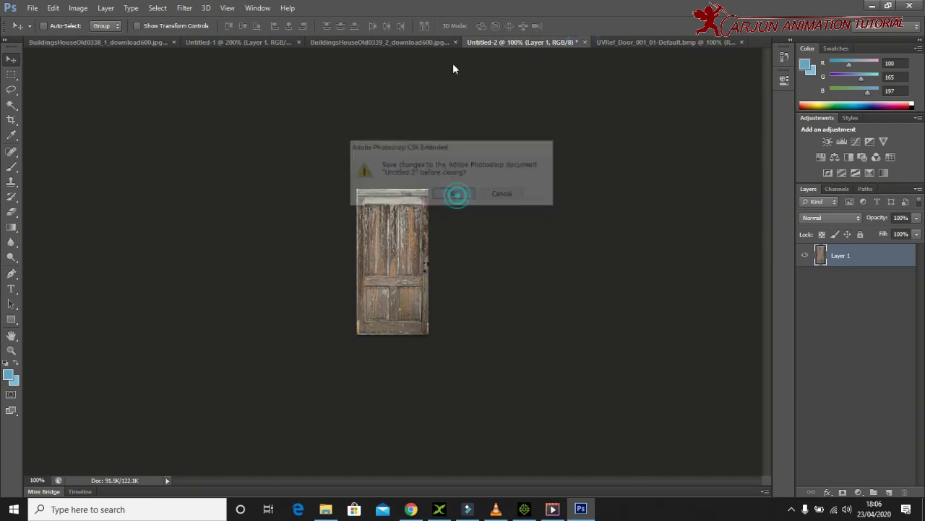
pyautogui.click(499, 42)
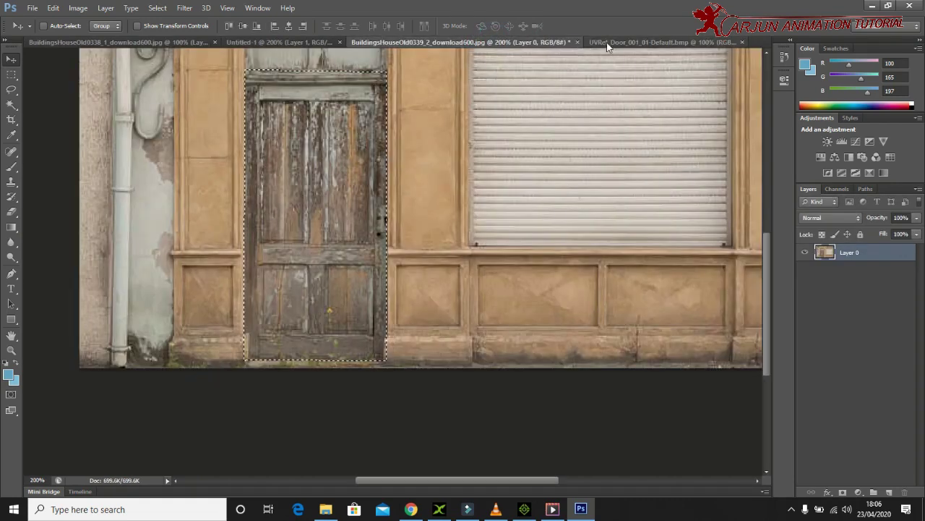
# - Deselect the door and close the building texture without saving
pyautogui.scroll(2, 560, 236)
pyautogui.scroll(2, 547, 227)
pyautogui.hotkey('ctrl', 'd')
pyautogui.click(577, 42)
pyautogui.click(463, 193)
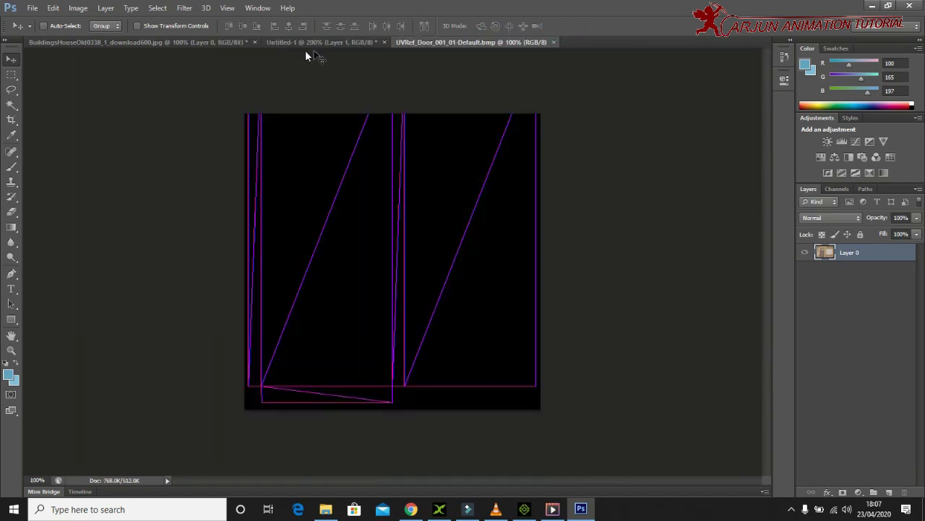
# - Copy the whole window-shutter image and paste it onto the UVRef door layout as Layer 1
pyautogui.click(312, 42)
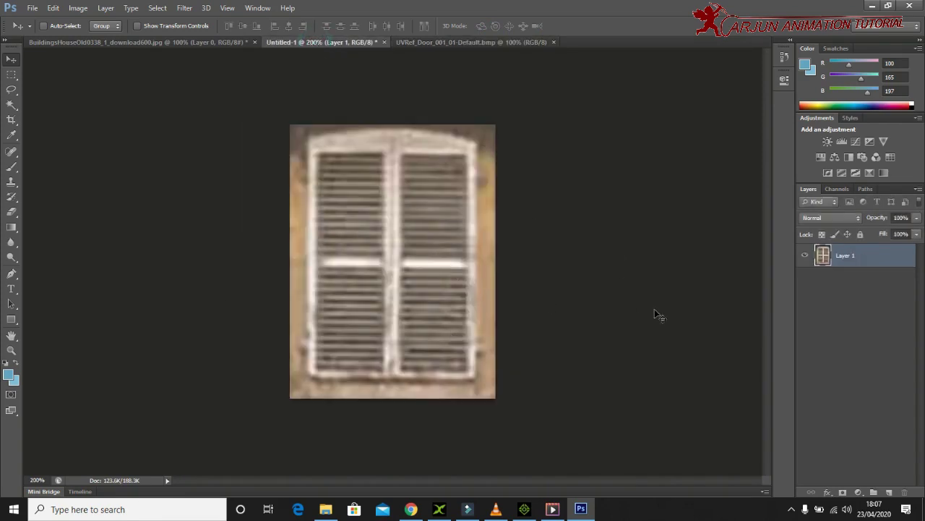
pyautogui.hotkey('ctrl', 'a')
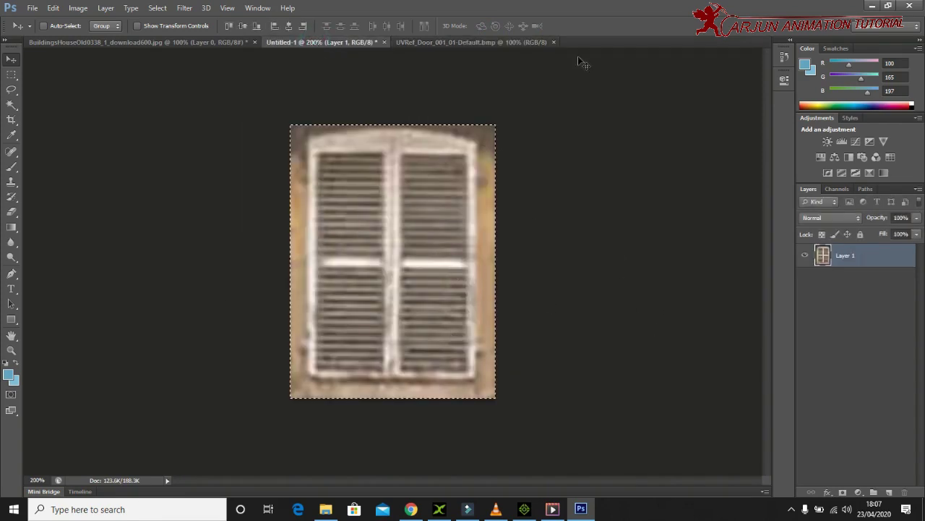
pyautogui.click(514, 45)
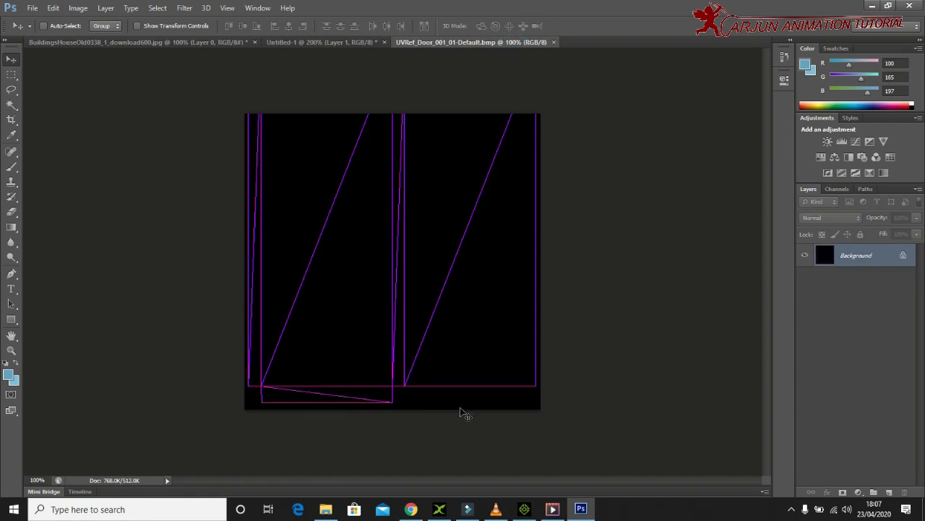
pyautogui.hotkey('ctrl', '-')
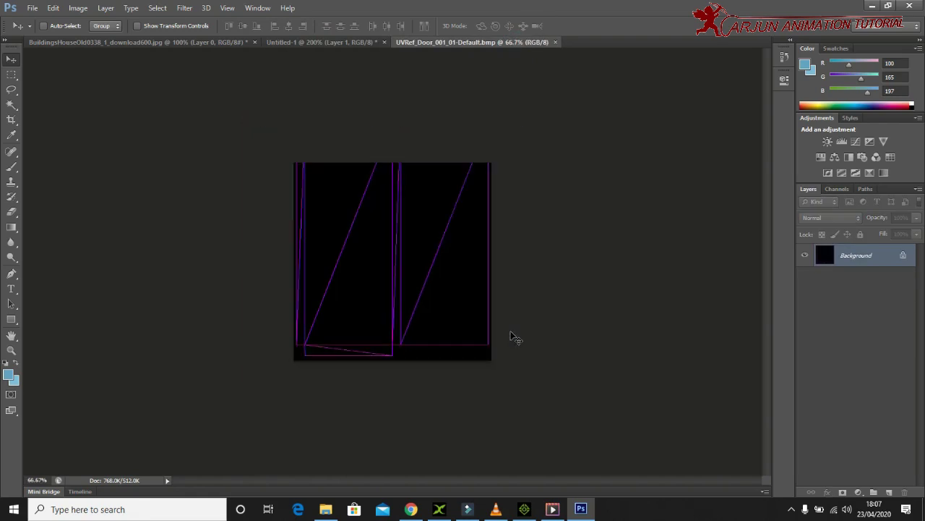
pyautogui.hotkey('ctrl', 'v')
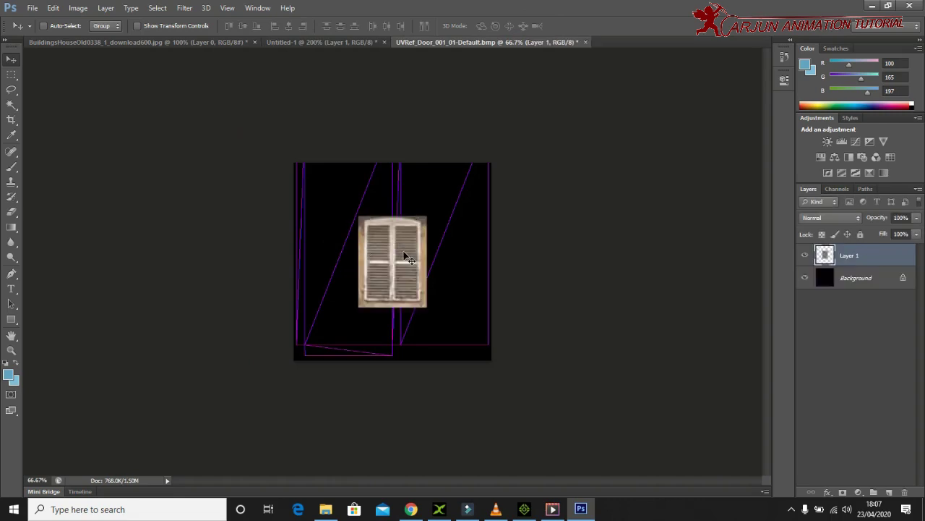
# - Move the shutter to the left UV panel and stretch it to fill the panel's height and width
pyautogui.moveTo(405, 255); pyautogui.dragTo(351, 258)
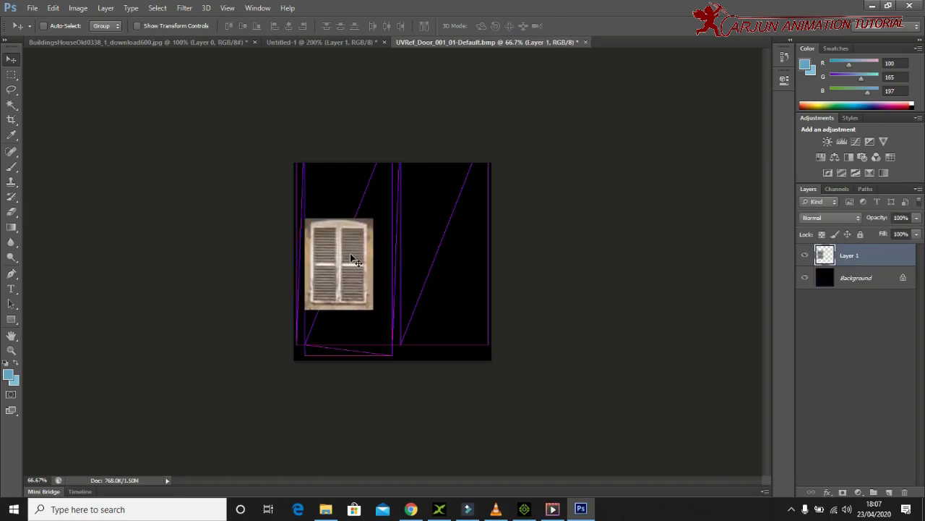
pyautogui.hotkey('ctrl', 'r')
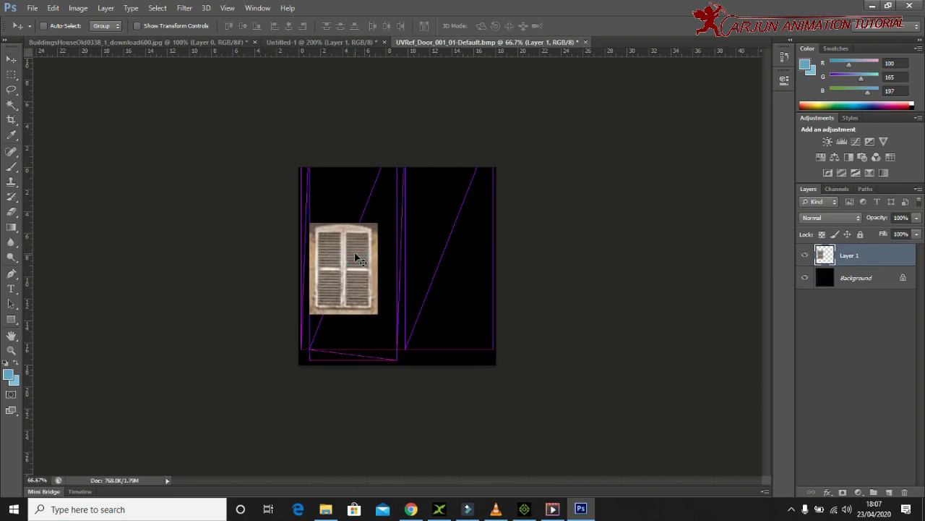
pyautogui.hotkey('ctrl', 't')
pyautogui.moveTo(346, 222); pyautogui.dragTo(346, 167)
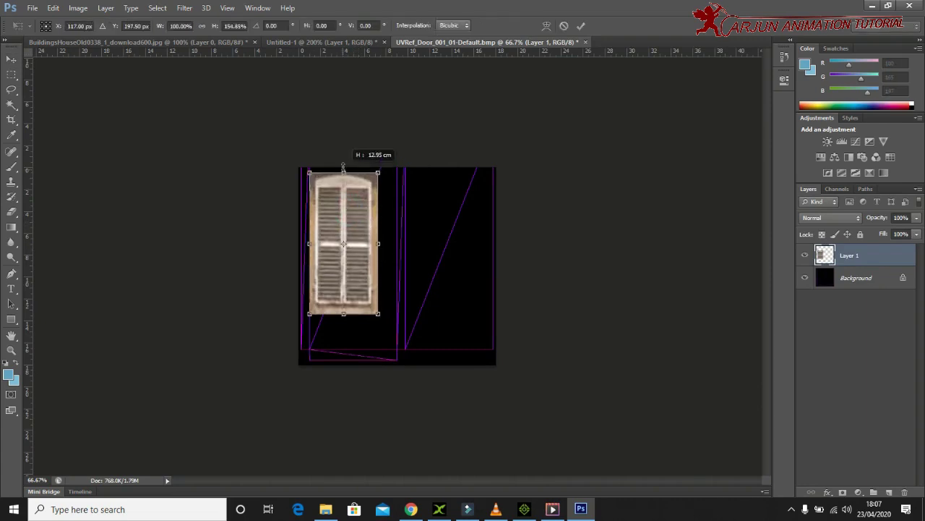
pyautogui.moveTo(352, 318); pyautogui.dragTo(352, 360)
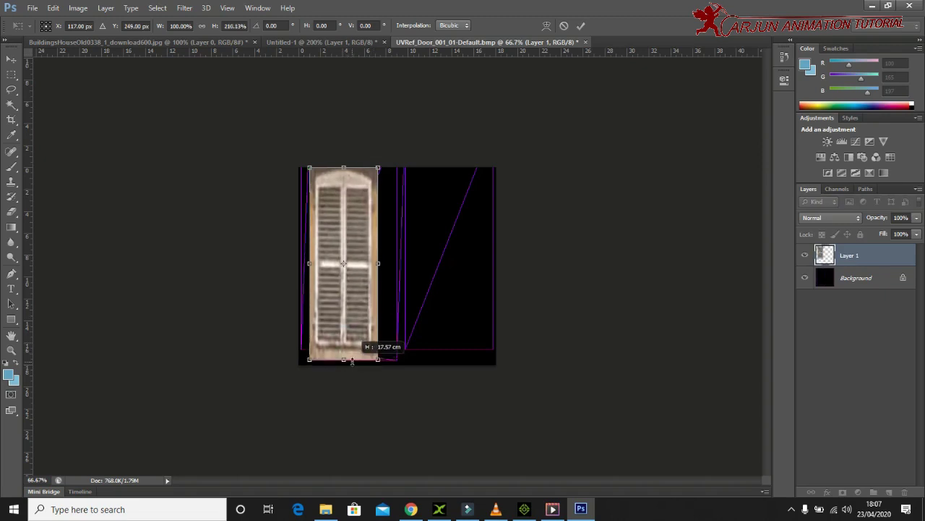
pyautogui.moveTo(306, 264); pyautogui.dragTo(297, 264)
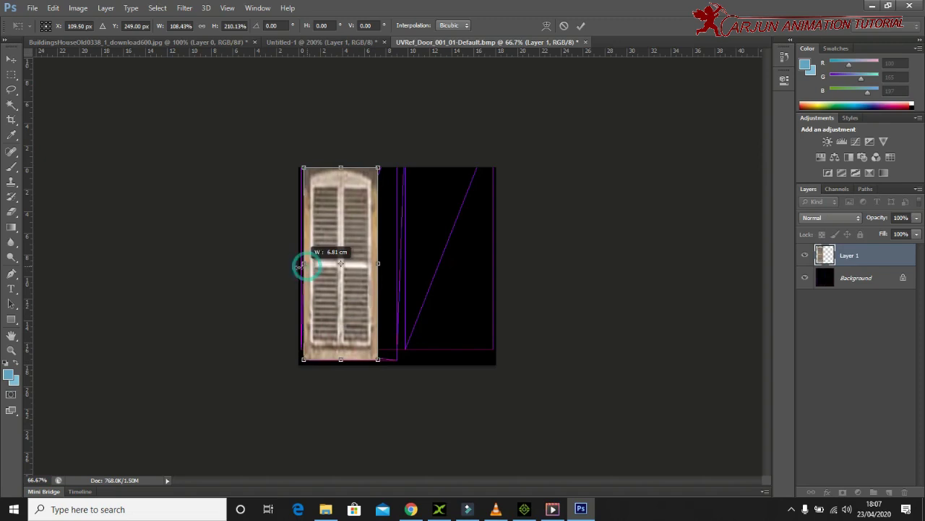
pyautogui.moveTo(378, 263); pyautogui.dragTo(403, 269)
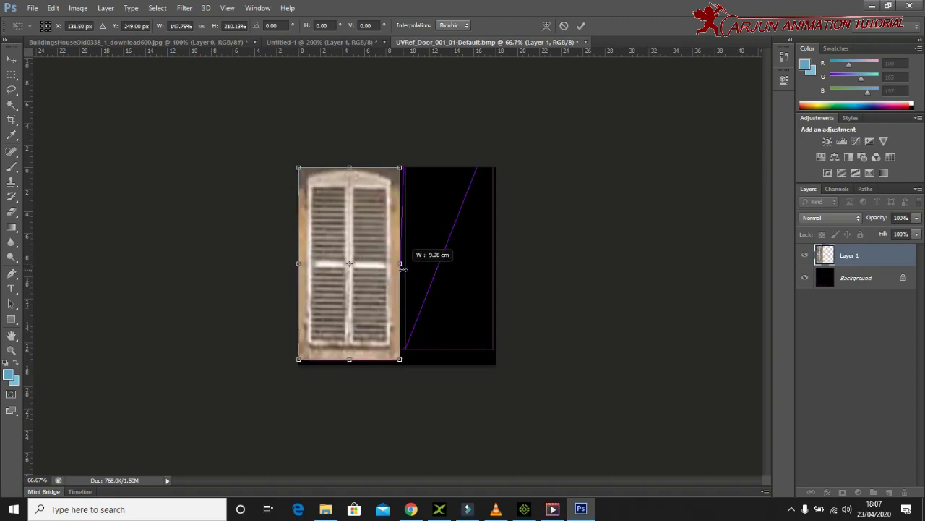
# - Commit the resize and place a copy of the shutter over the right UV panel
pyautogui.click(581, 26)
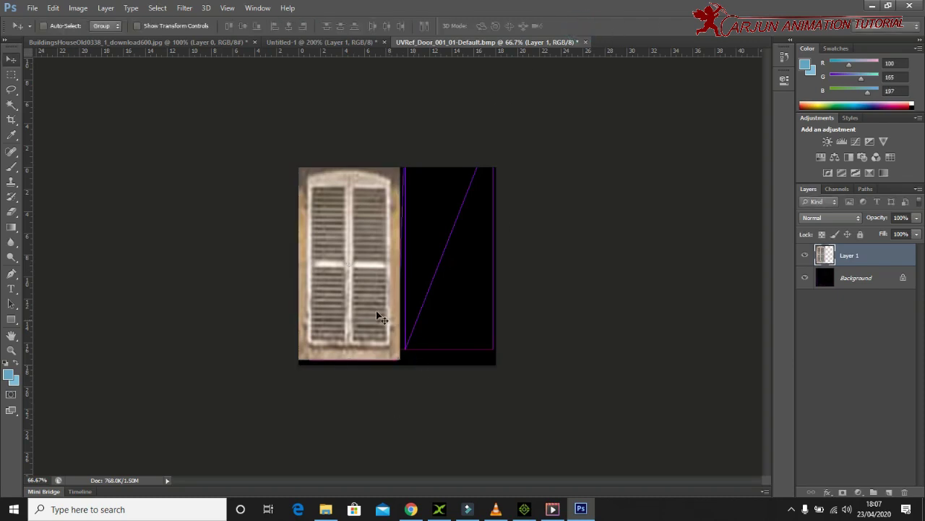
pyautogui.moveTo(333, 283)
pyautogui.keyDown('alt'); pyautogui.mouseDown()
pyautogui.moveTo(411, 289)
pyautogui.moveTo(426, 282)
pyautogui.mouseUp(); pyautogui.keyUp('alt')
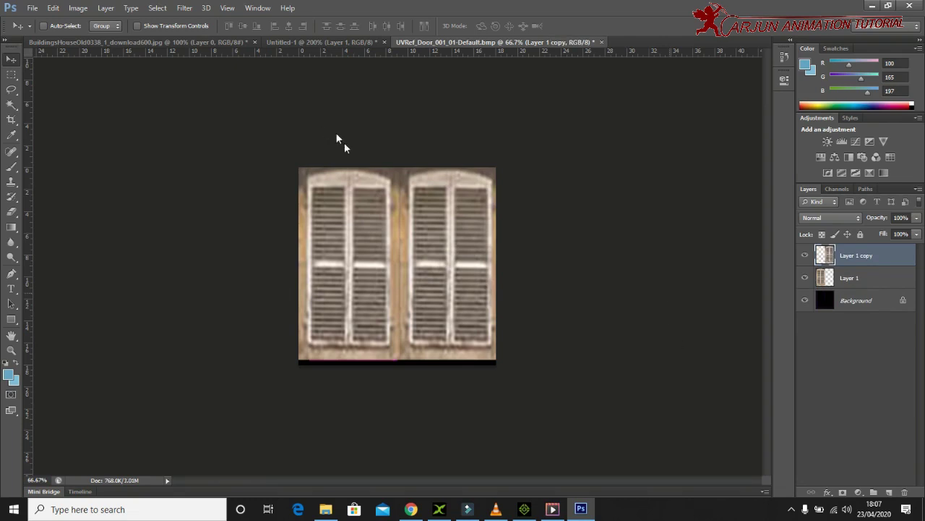
pyautogui.hotkey('ctrl', 's')
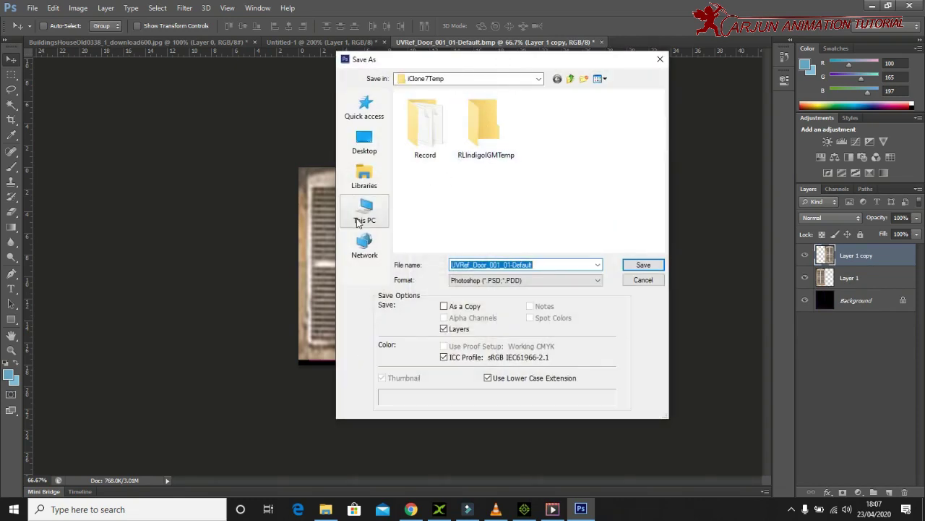
# - Browse the save dialog to E:\new calss\iclone\home new\texture
pyautogui.click(365, 212)
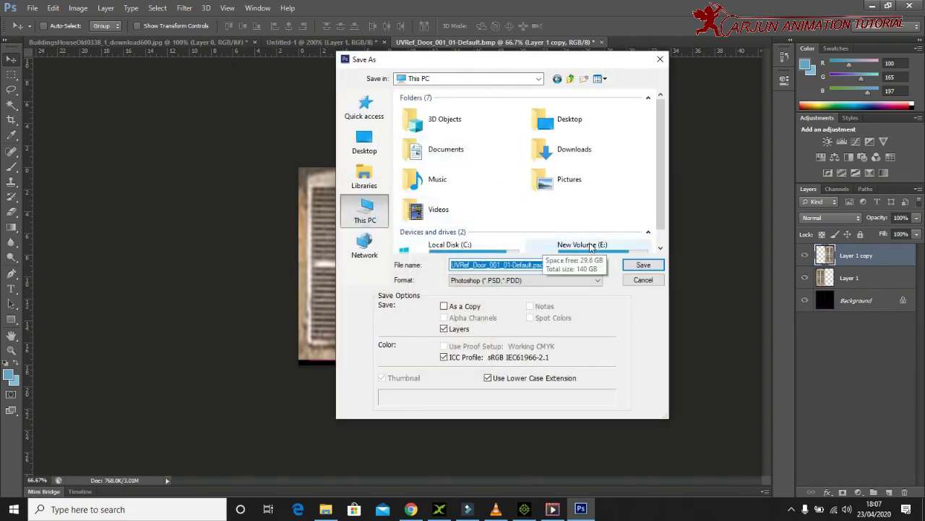
pyautogui.doubleClick(594, 244)
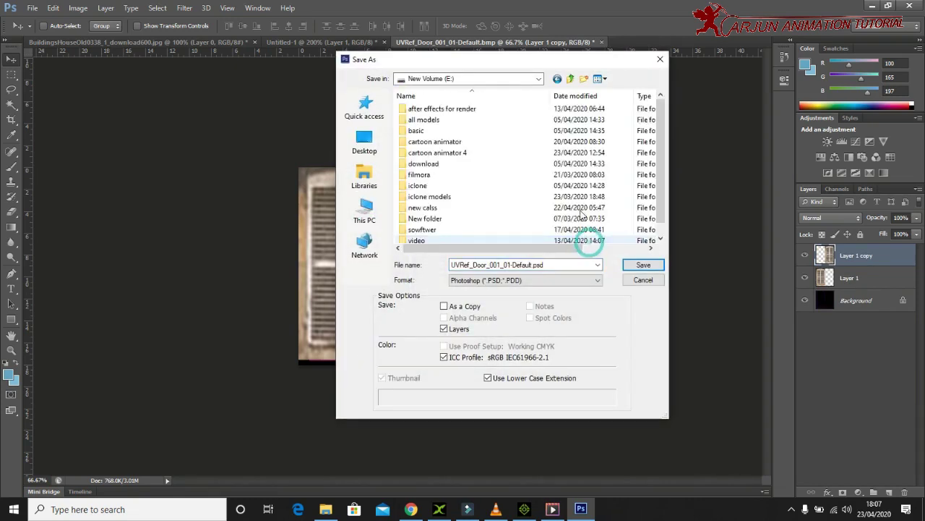
pyautogui.doubleClick(423, 207)
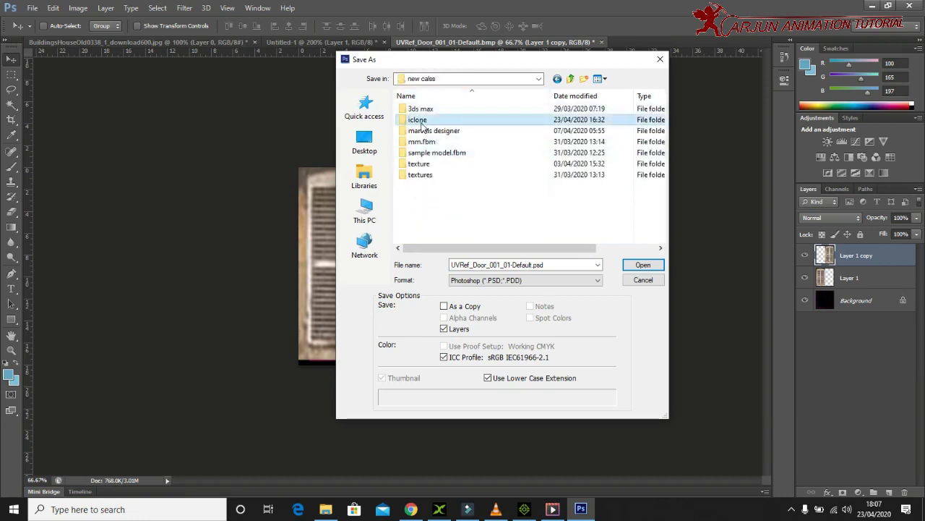
pyautogui.doubleClick(421, 120)
pyautogui.doubleClick(434, 120)
pyautogui.doubleClick(426, 110)
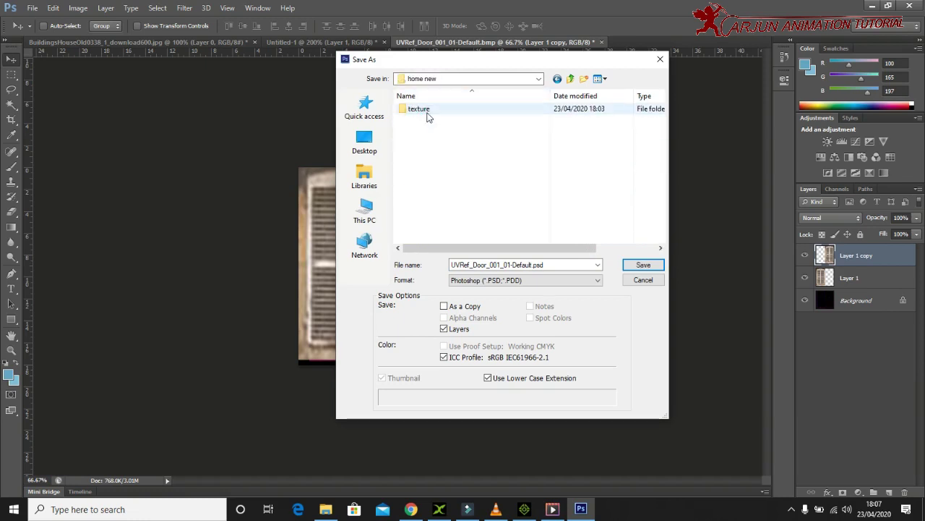
# - Save as JPEG named UVRef_Door_001_02-Default.jpg rather than replacing the existing file
pyautogui.click(529, 281)
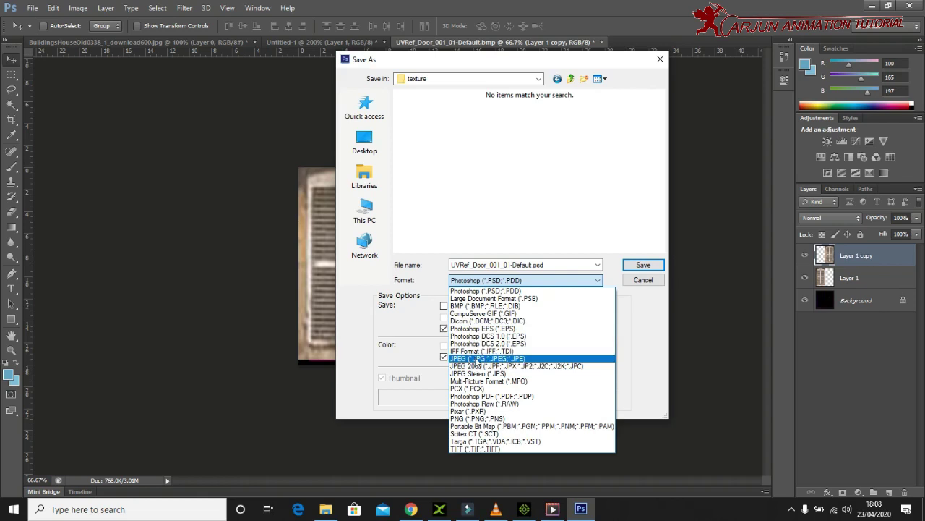
pyautogui.click(478, 358)
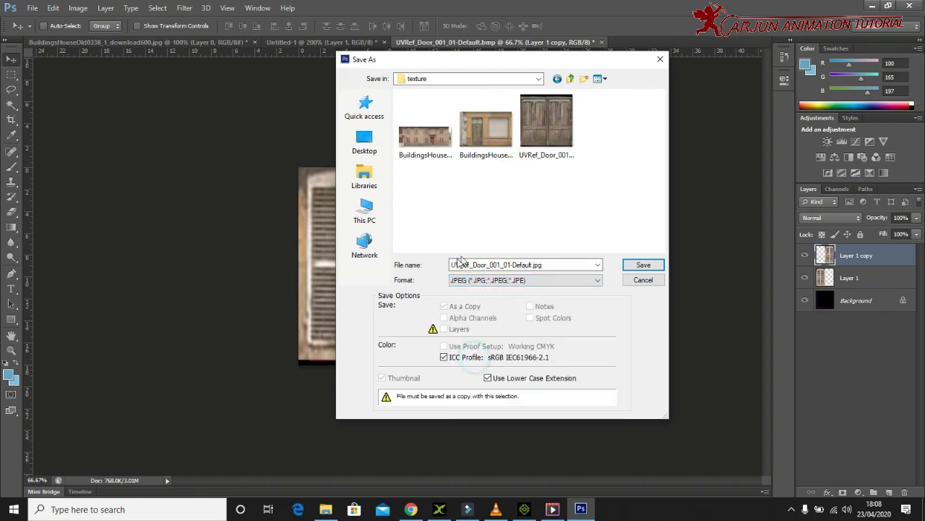
pyautogui.click(643, 266)
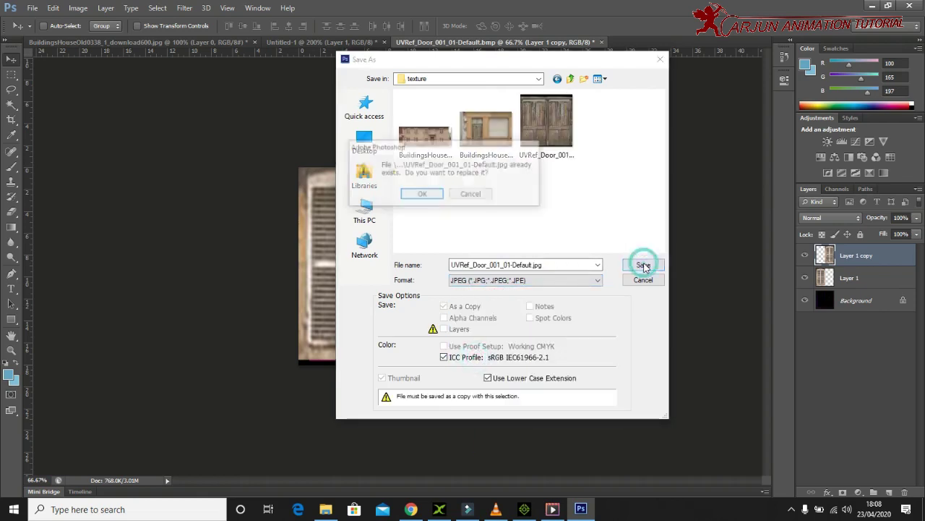
pyautogui.click(471, 193)
pyautogui.doubleClick(547, 265)
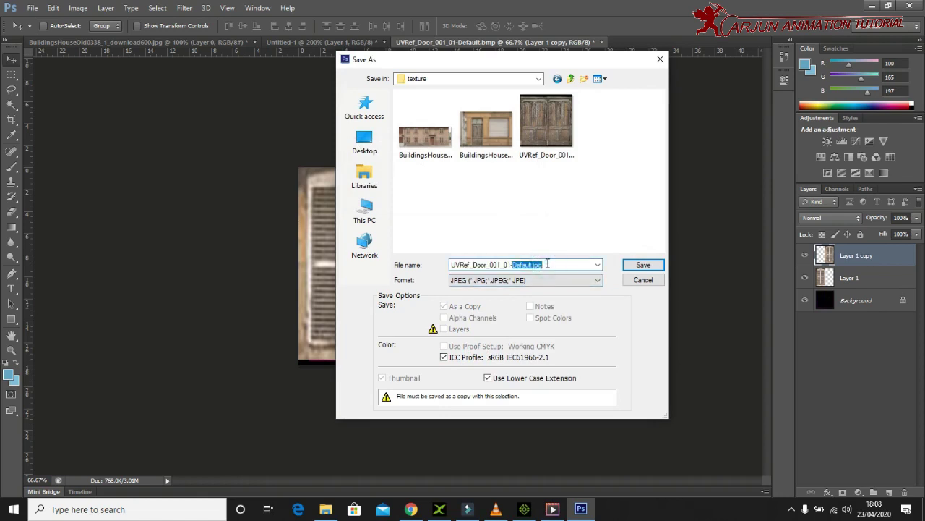
pyautogui.click(511, 265)
pyautogui.press('BackSpace')
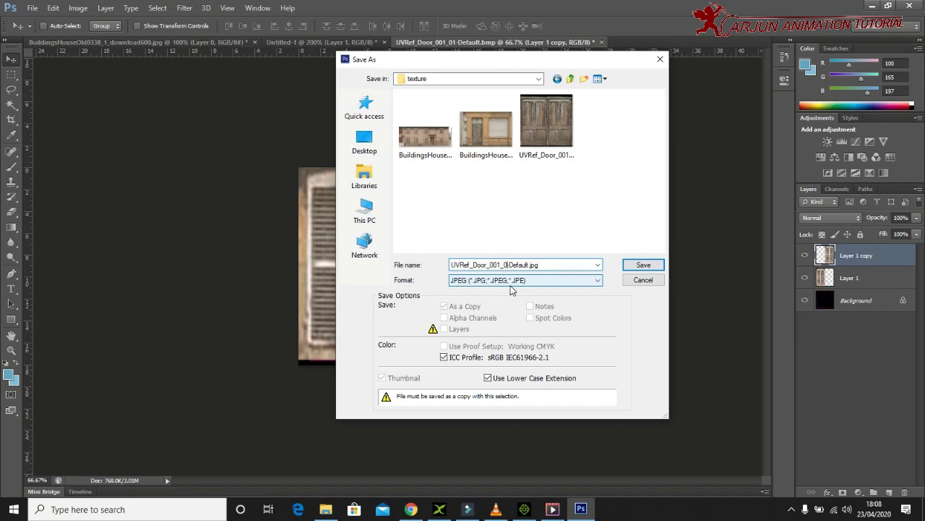
pyautogui.write('2')
pyautogui.press('Return')
pyautogui.press('Return')
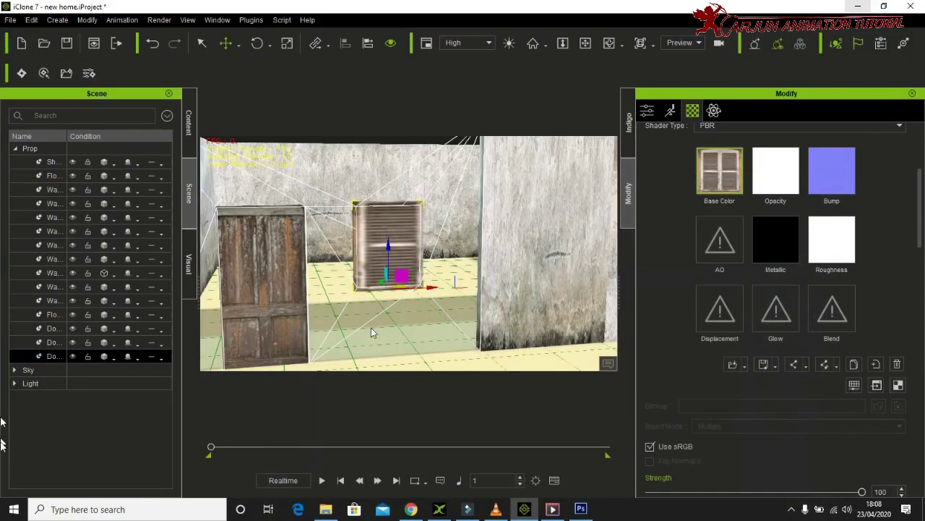
# - Load UVRef_Door_001_02-Default as the window box's base colour texture from the Material panel
pyautogui.click(747, 369)
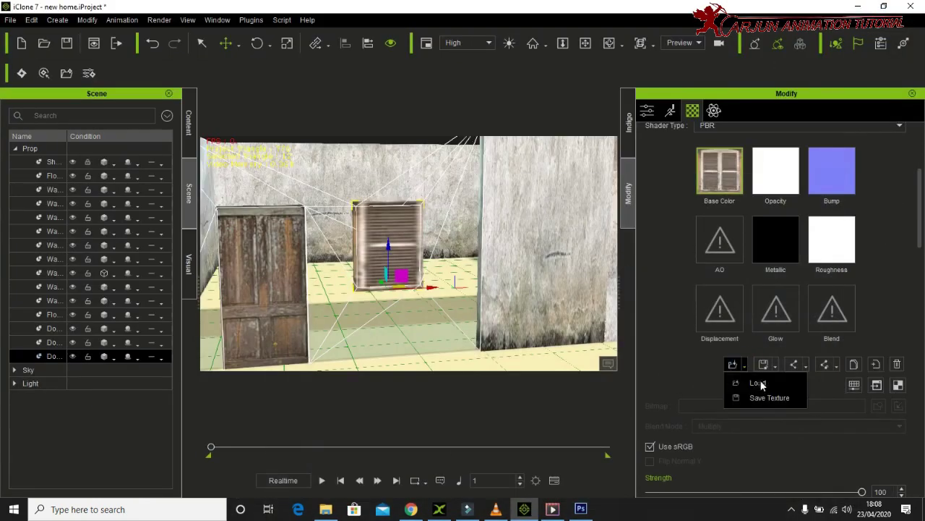
pyautogui.click(757, 383)
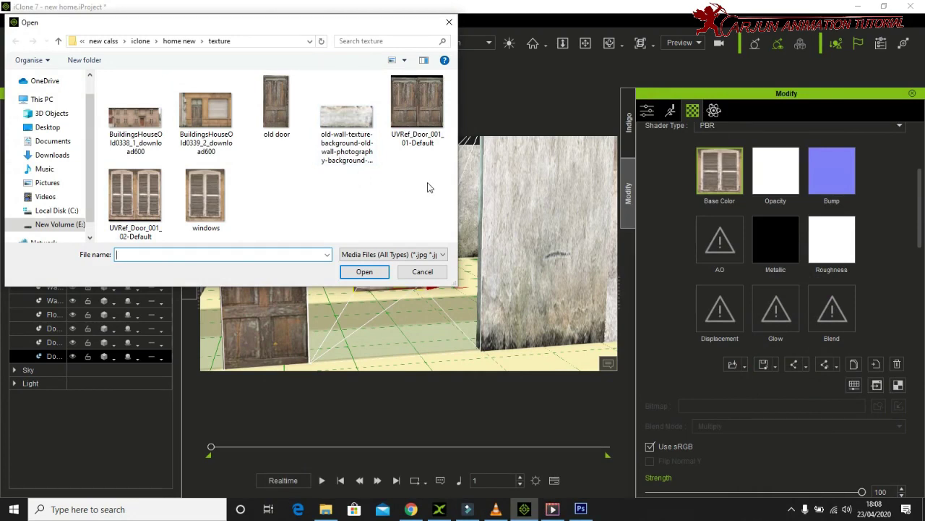
pyautogui.click(140, 202)
pyautogui.doubleClick(140, 203)
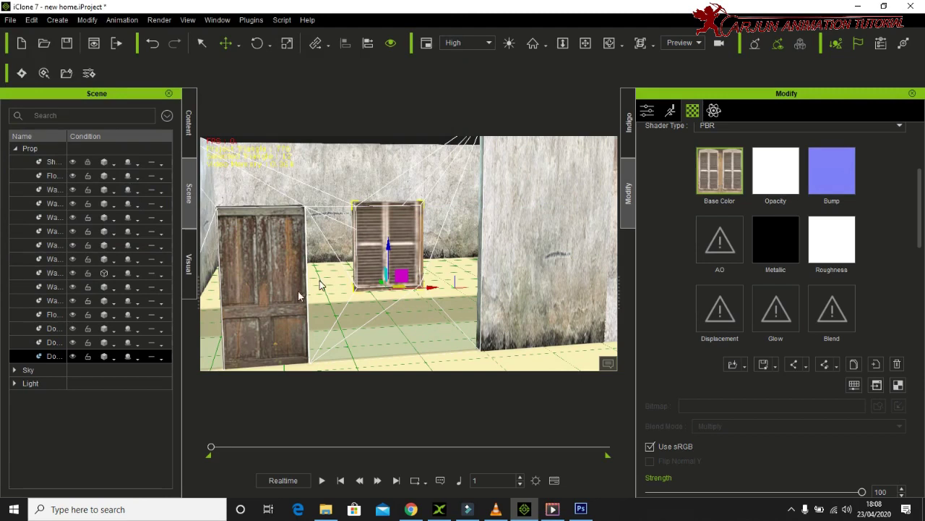
# - Return the wall to Normal display, view the house front, and select the left shutter
pyautogui.click(114, 277)
pyautogui.click(136, 291)
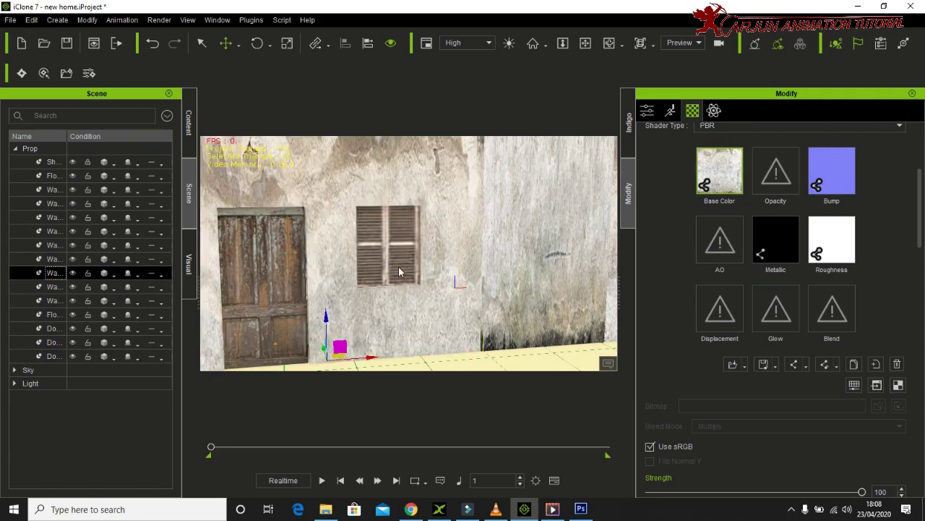
pyautogui.scroll(-2, 398, 271)
pyautogui.scroll(-2, 398, 271)
pyautogui.scroll(-2, 398, 270)
pyautogui.scroll(-2, 399, 269)
pyautogui.scroll(-1, 398, 269)
pyautogui.scroll(-2, 398, 269)
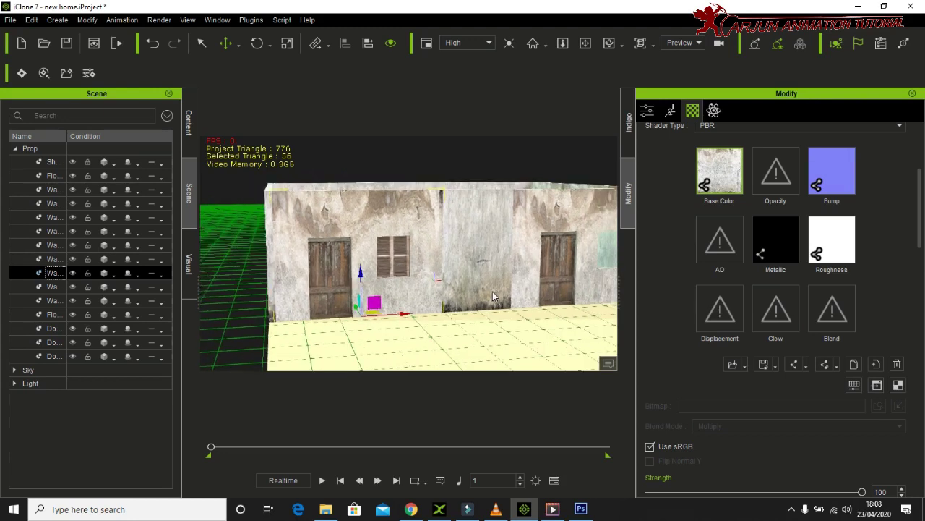
pyautogui.moveTo(501, 297); pyautogui.dragTo(319, 278, button='right')
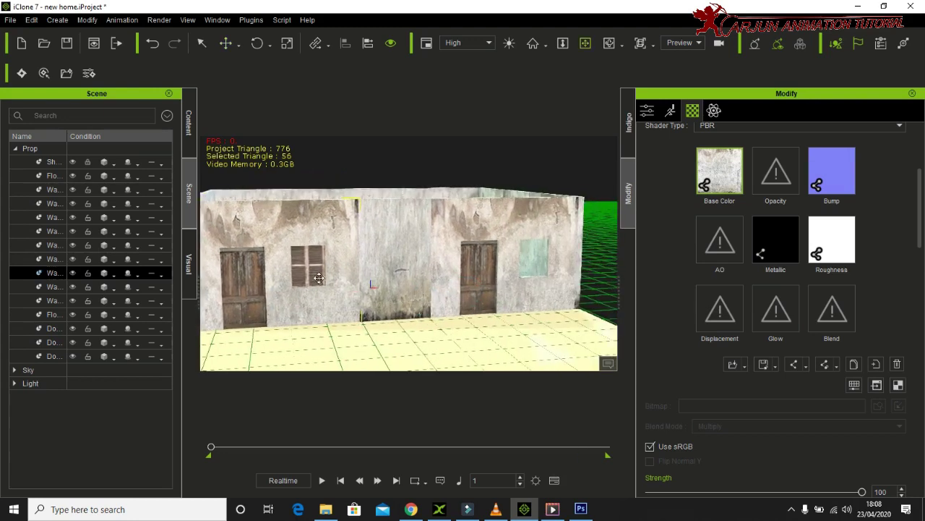
pyautogui.click(311, 272)
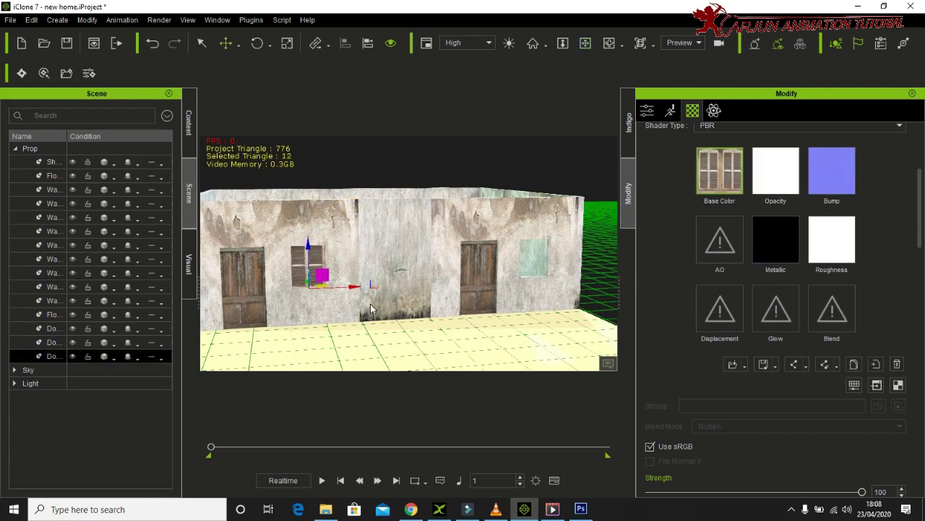
# - Duplicate the shutter and slide the copy along X onto the right-hand window
pyautogui.hotkey('ctrl', 'c')
pyautogui.hotkey('ctrl', 'v')
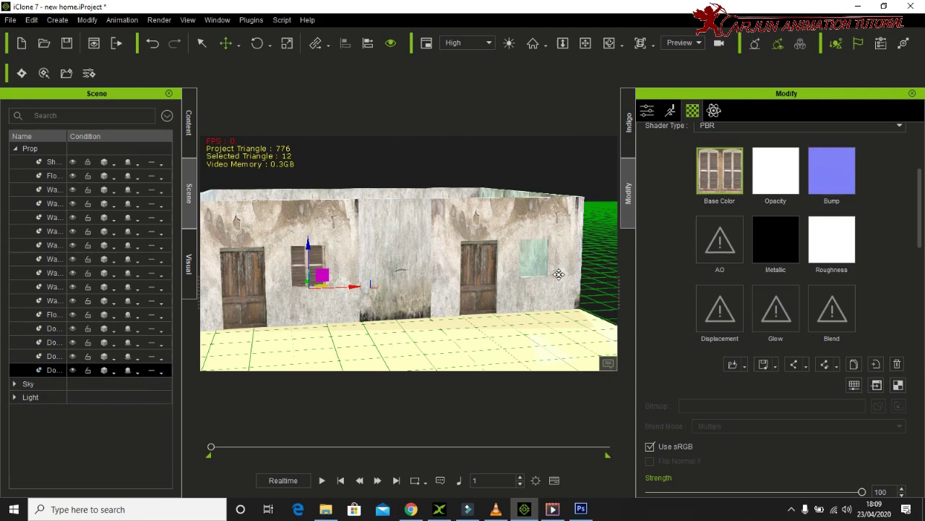
pyautogui.hotkey('ctrl', 'v')
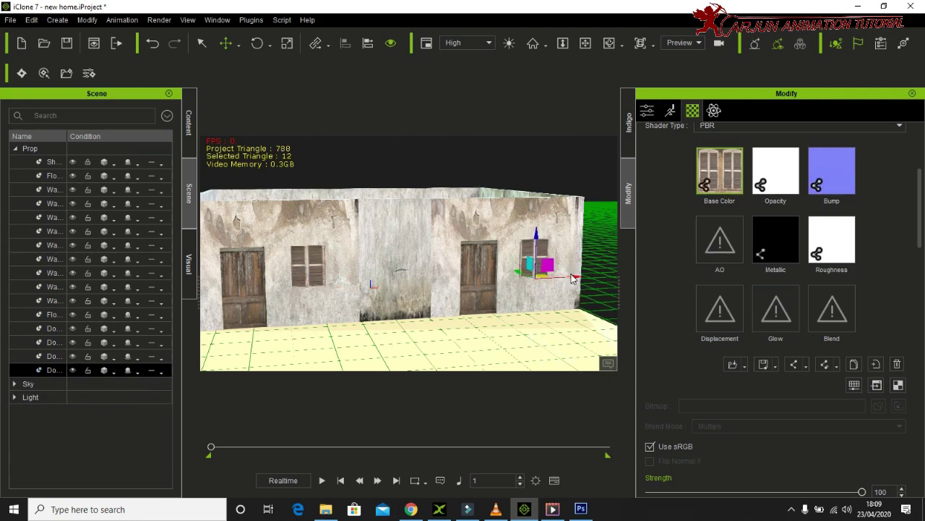
pyautogui.moveTo(571, 279); pyautogui.dragTo(568, 278)
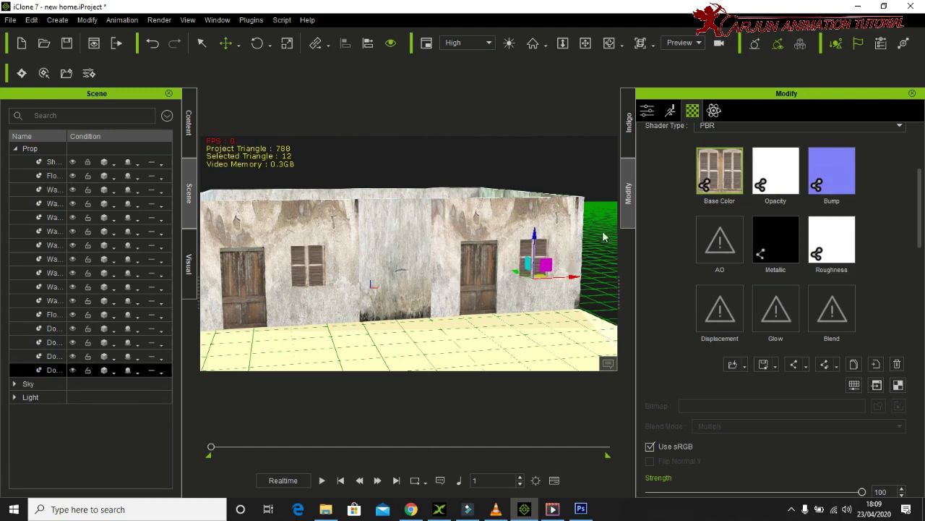
pyautogui.click(545, 158)
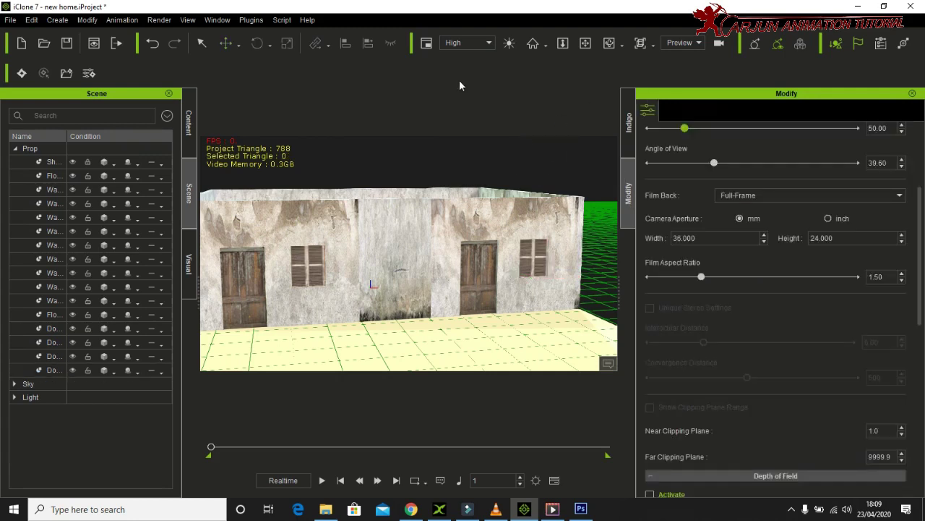
# - Reset the camera and orbit round to view the house front
pyautogui.click(532, 43)
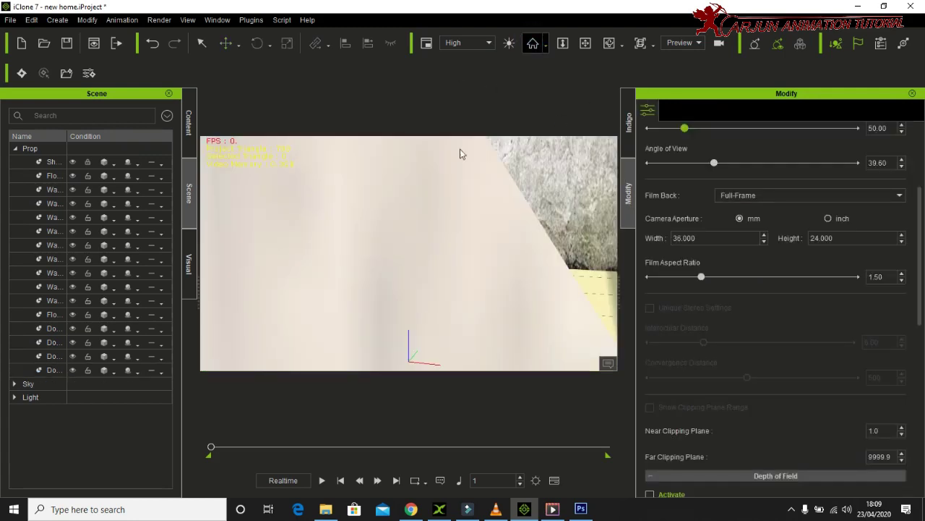
pyautogui.click(476, 241)
pyautogui.click(463, 281)
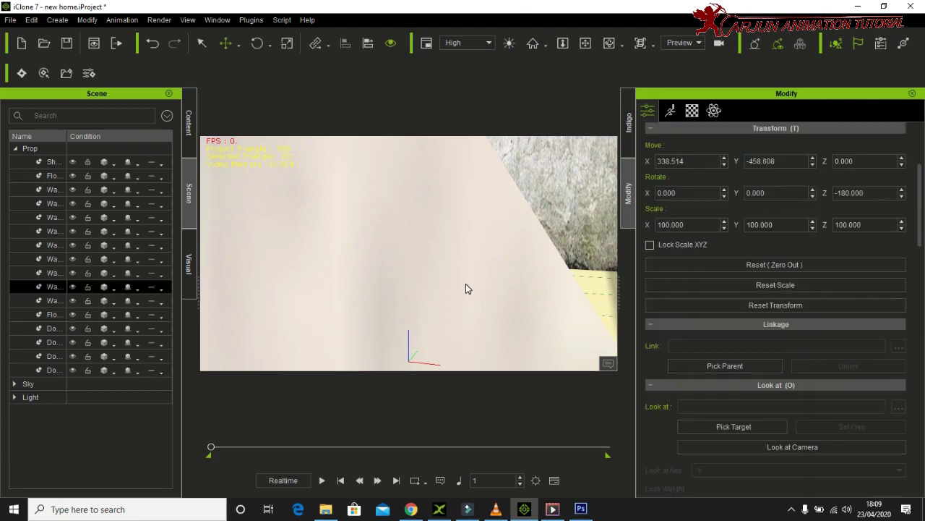
pyautogui.scroll(-1, 470, 278)
pyautogui.scroll(-1, 485, 275)
pyautogui.scroll(-1, 483, 289)
pyautogui.scroll(-2, 483, 293)
pyautogui.scroll(-2, 484, 289)
pyautogui.scroll(-2, 486, 286)
pyautogui.scroll(-2, 490, 281)
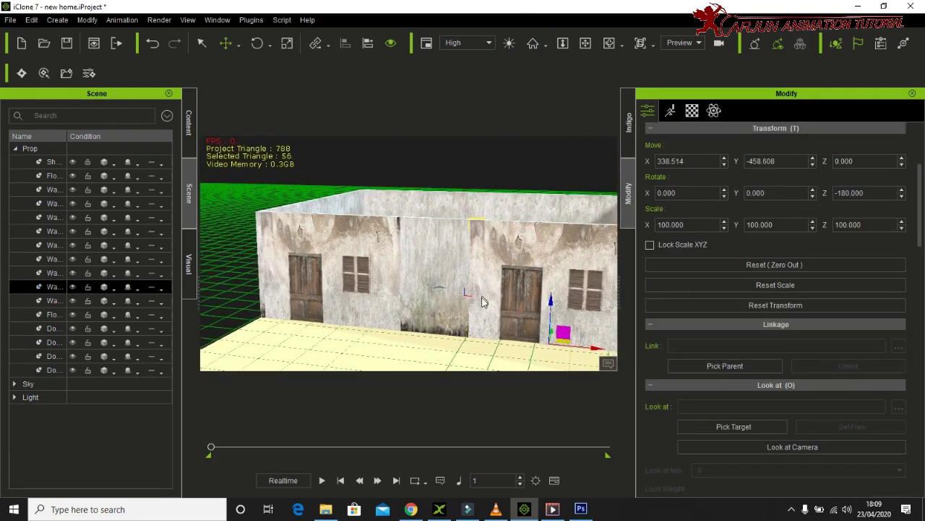
pyautogui.moveTo(444, 306); pyautogui.dragTo(580, 291, button='right')
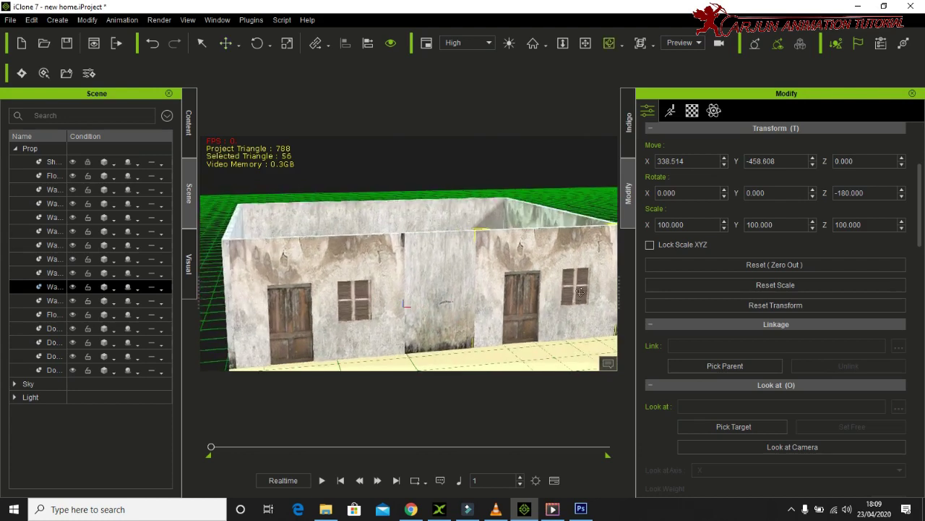
# - Check the tiled-roof house reference video in VLC, then return to the scene
pyautogui.scroll(2, 537, 264)
pyautogui.scroll(2, 536, 264)
pyautogui.scroll(1, 536, 265)
pyautogui.scroll(-2, 536, 265)
pyautogui.scroll(-2, 537, 264)
pyautogui.scroll(-1, 536, 265)
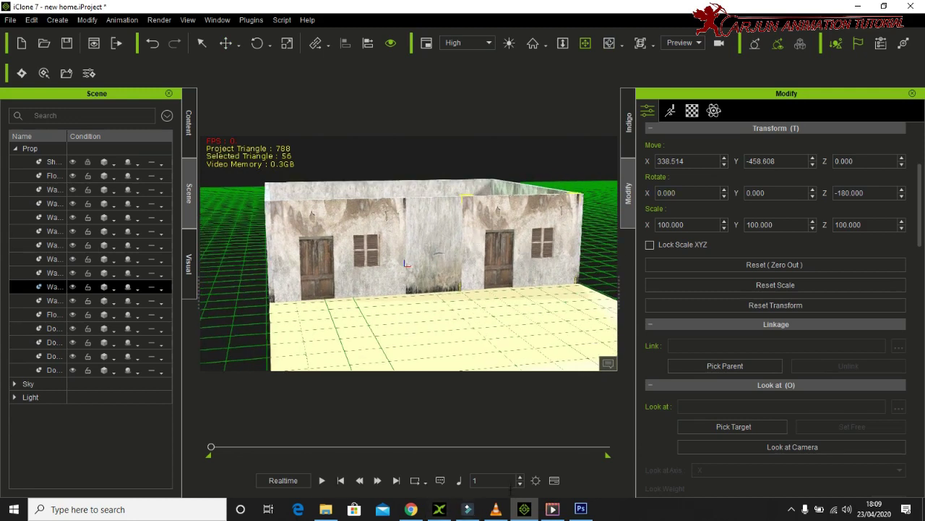
pyautogui.click(496, 508)
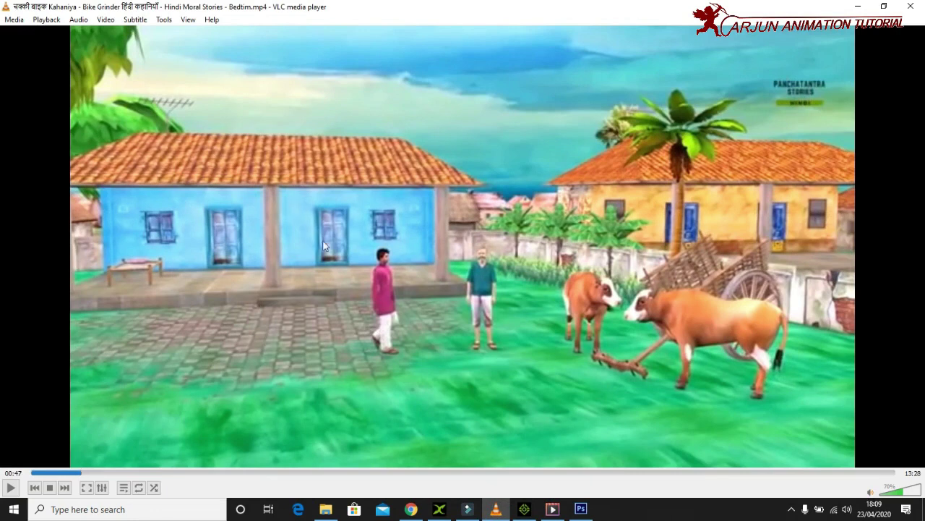
pyautogui.click(858, 7)
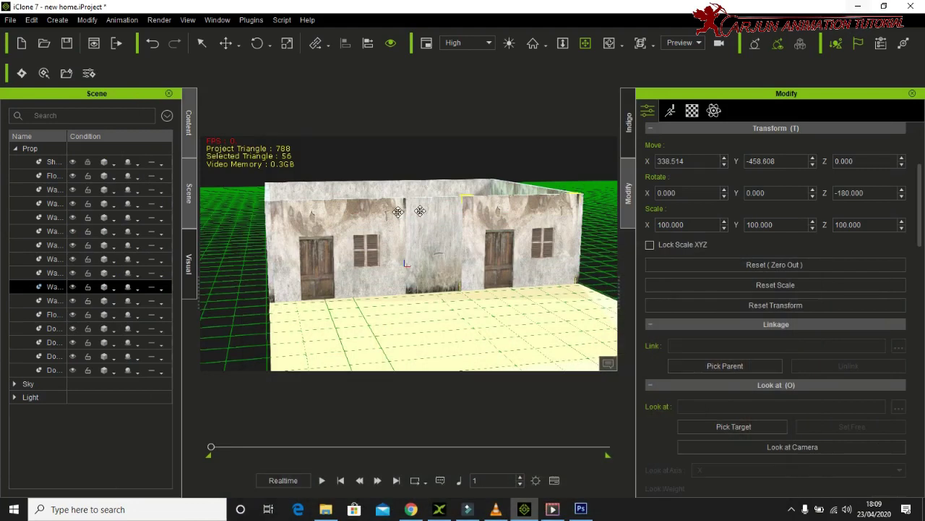
# - Open the Content library and browse the Prop > 3D Blocks Arc templates
pyautogui.click(188, 124)
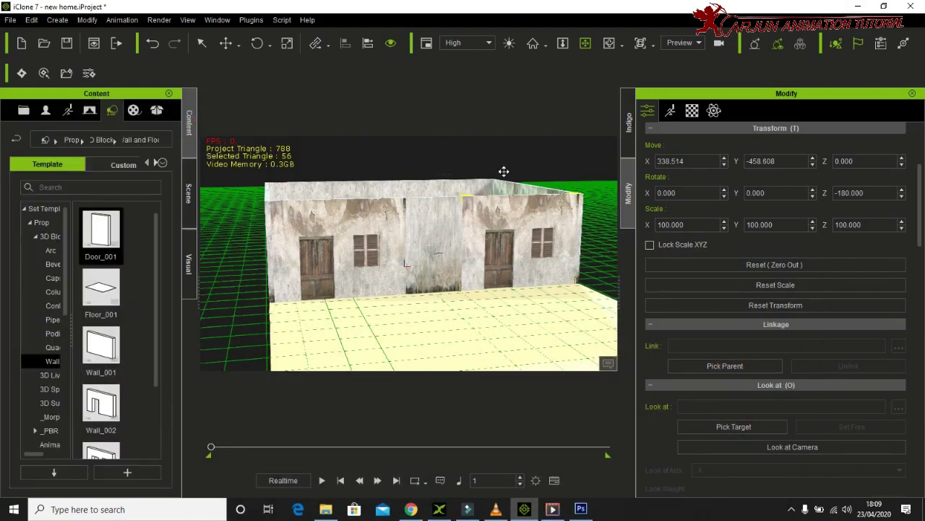
pyautogui.click(51, 252)
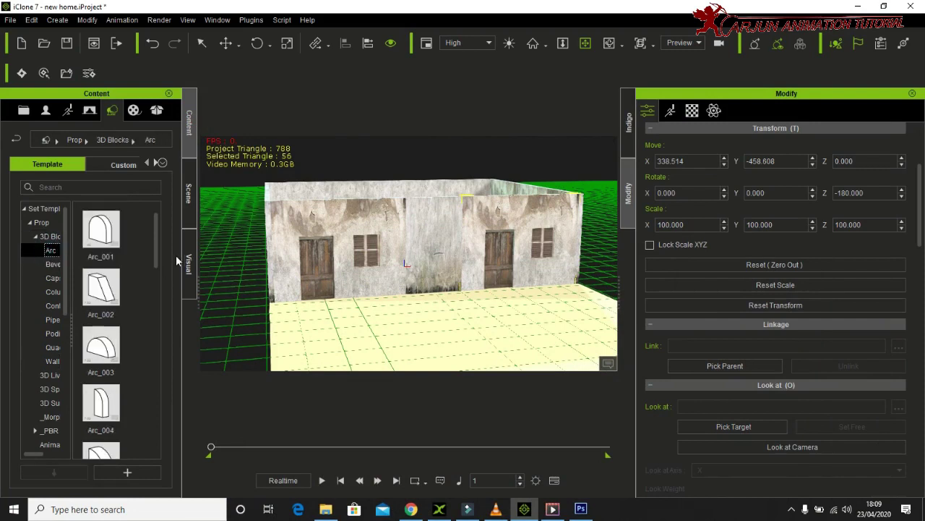
pyautogui.scroll(-1, 158, 242)
pyautogui.scroll(-1, 159, 268)
pyautogui.scroll(-1, 159, 289)
pyautogui.scroll(-1, 159, 311)
pyautogui.scroll(-3, 160, 317)
pyautogui.scroll(-2, 146, 391)
pyautogui.scroll(-3, 147, 405)
pyautogui.scroll(-1, 147, 405)
# - Browse the Beveled and Capsule block templates
pyautogui.click(52, 264)
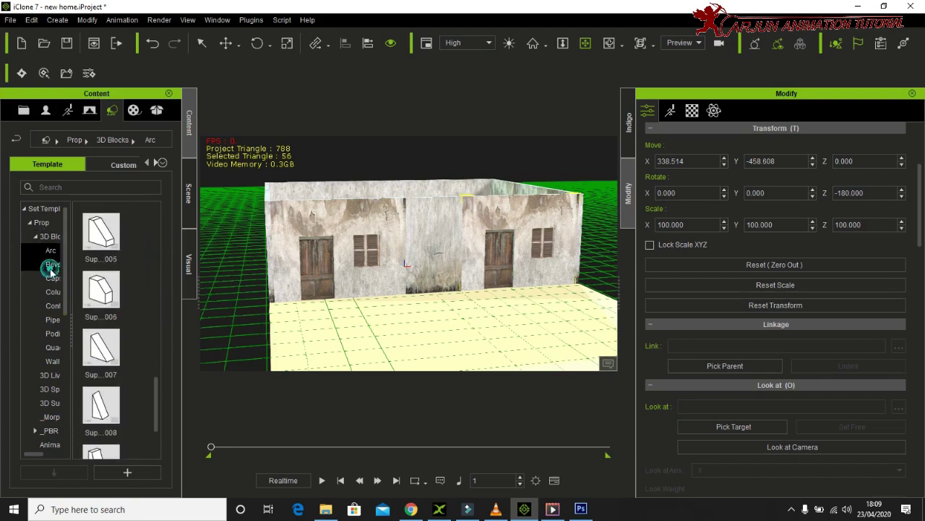
pyautogui.click(156, 402)
pyautogui.moveTo(161, 396); pyautogui.dragTo(218, 242)
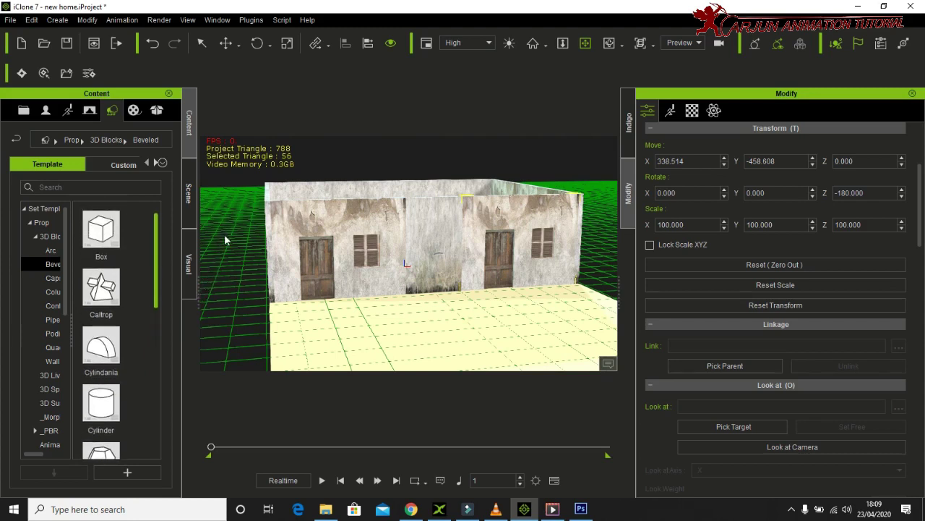
pyautogui.click(56, 277)
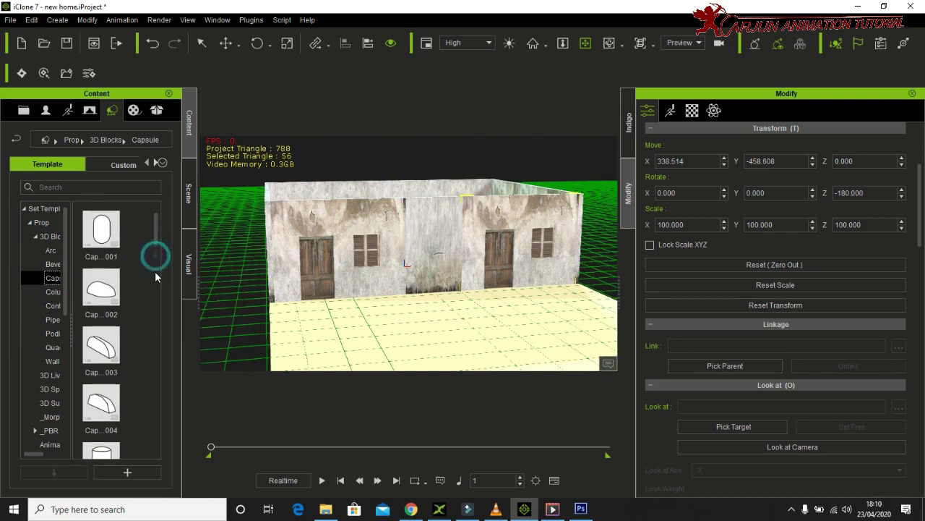
pyautogui.scroll(-3, 156, 283)
pyautogui.scroll(-3, 156, 289)
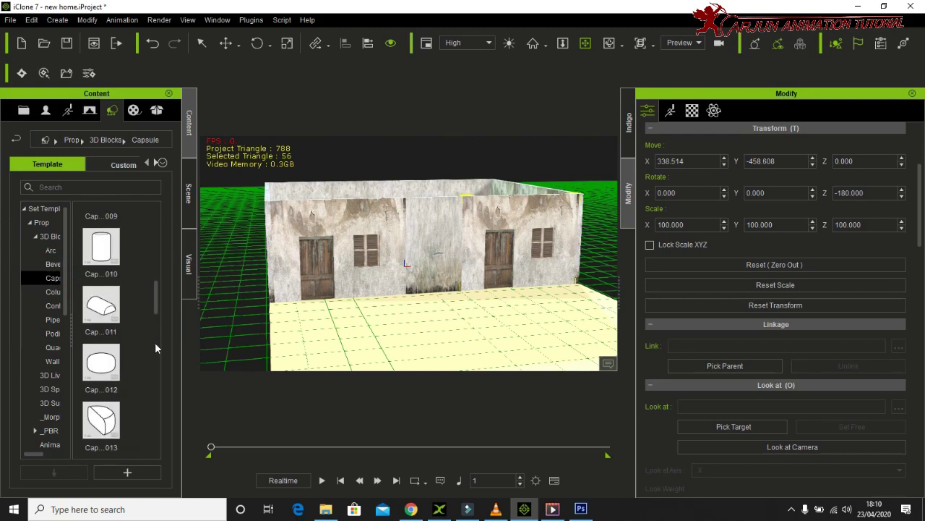
pyautogui.scroll(-3, 154, 345)
pyautogui.scroll(-3, 154, 340)
pyautogui.moveTo(157, 371); pyautogui.dragTo(157, 421)
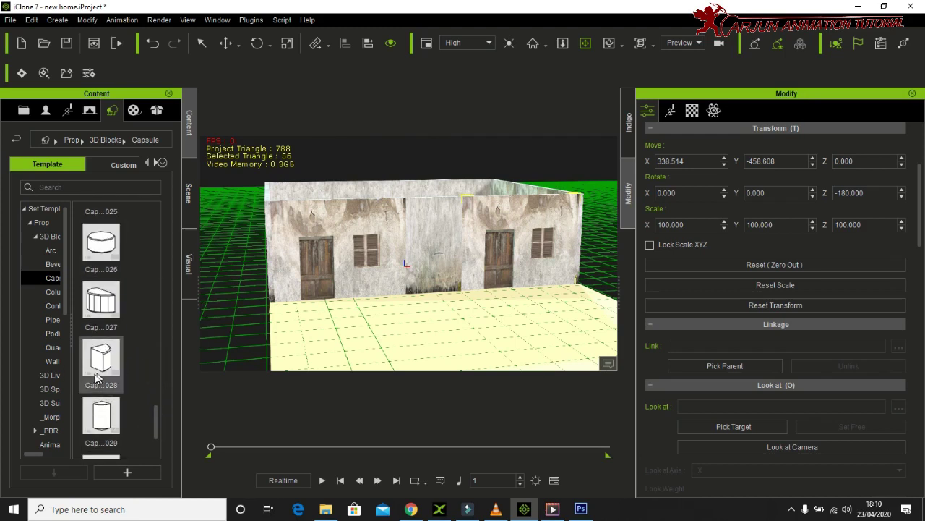
pyautogui.moveTo(154, 421); pyautogui.dragTo(174, 288)
pyautogui.scroll(-2, 170, 310)
pyautogui.scroll(-3, 129, 334)
# - Show the Column block templates and widen the folder tree to read full names
pyautogui.click(58, 291)
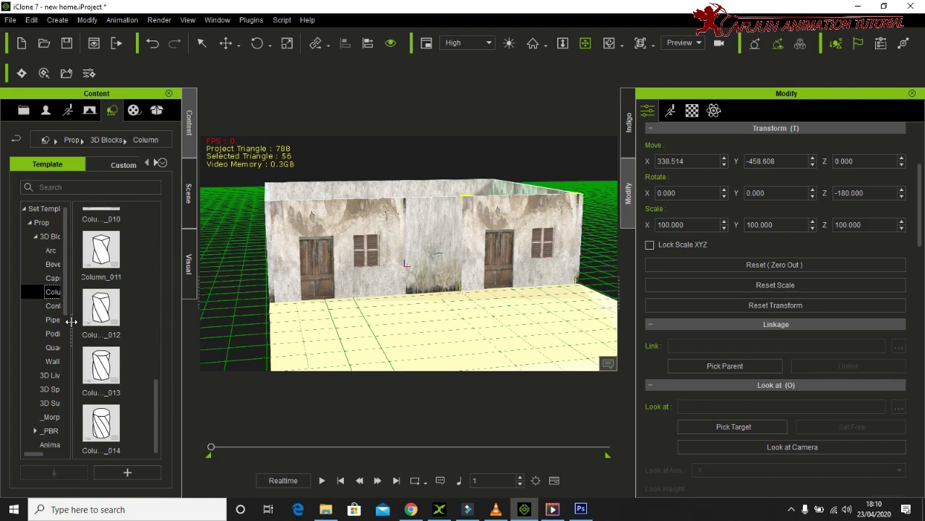
pyautogui.moveTo(71, 321); pyautogui.dragTo(100, 321)
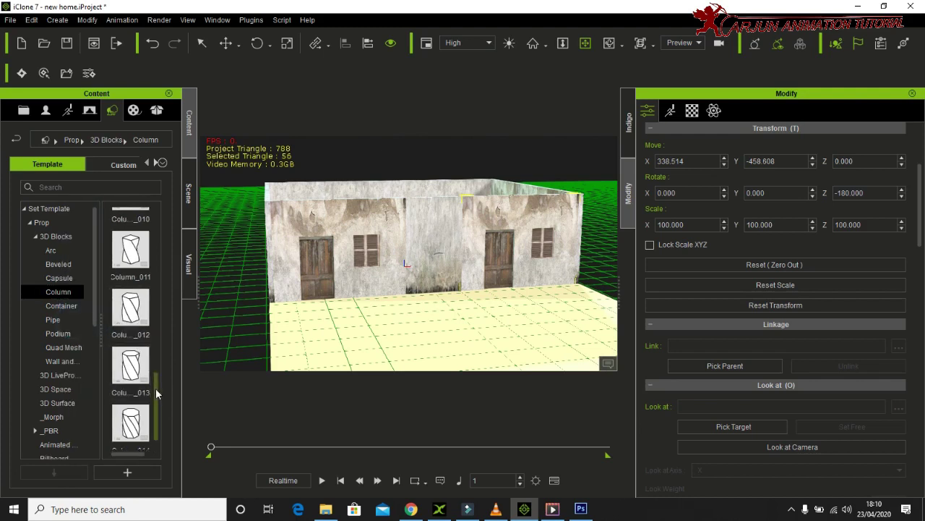
pyautogui.moveTo(156, 393); pyautogui.dragTo(171, 296)
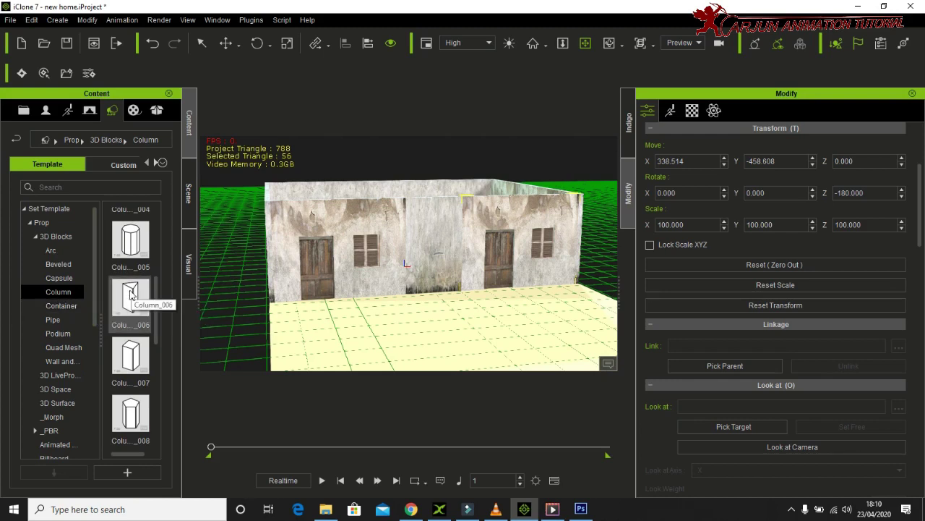
# - Add the Column_006 block and lift it straight up to Move Z 398.441
pyautogui.doubleClick(130, 293)
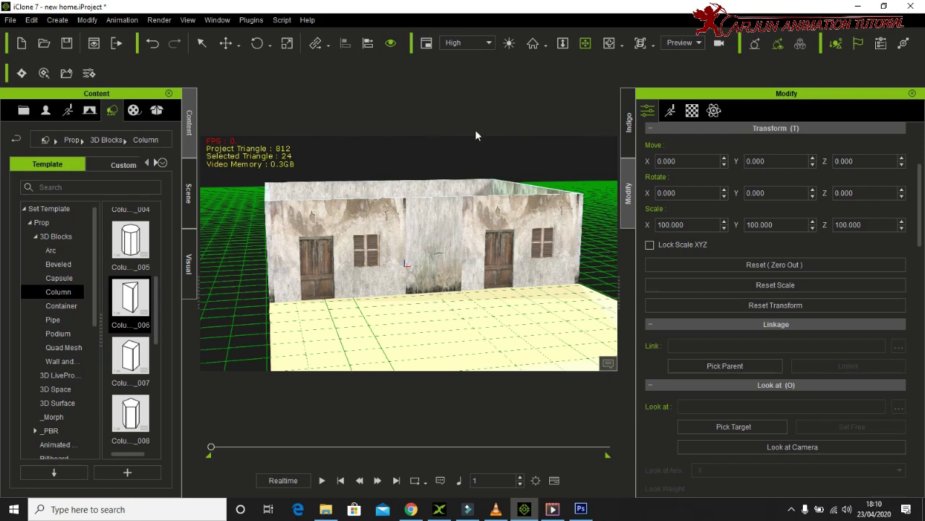
pyautogui.press('w')
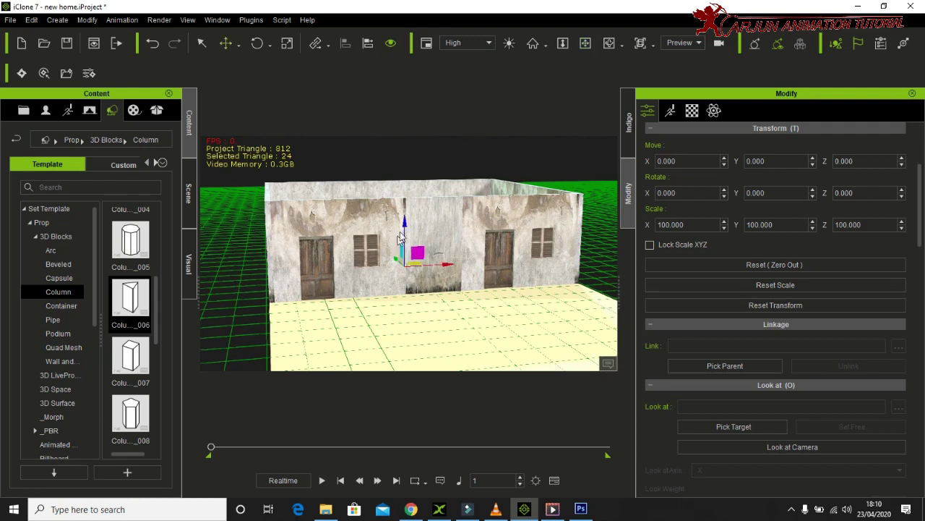
pyautogui.moveTo(407, 176); pyautogui.dragTo(408, 294, button='right')
pyautogui.press('w')
pyautogui.moveTo(405, 230); pyautogui.dragTo(405, 147)
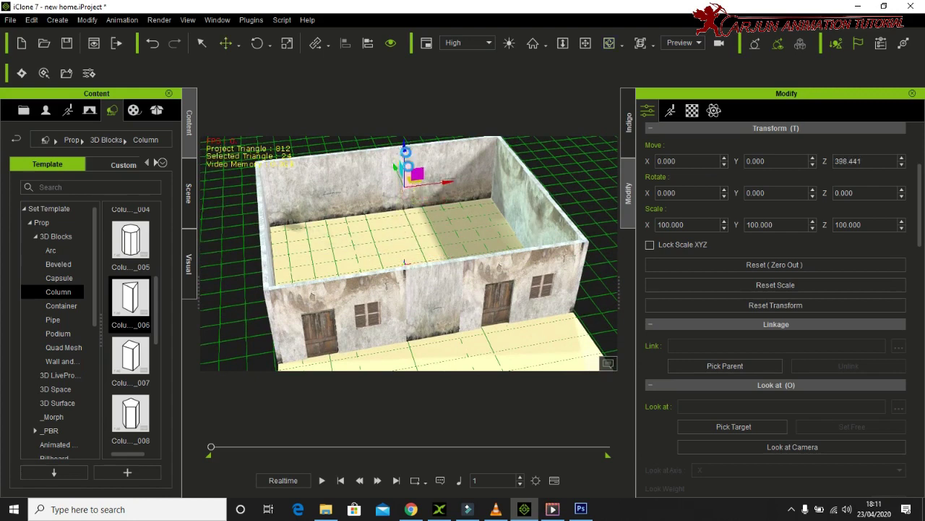
pyautogui.moveTo(411, 254); pyautogui.dragTo(404, 147, button='right')
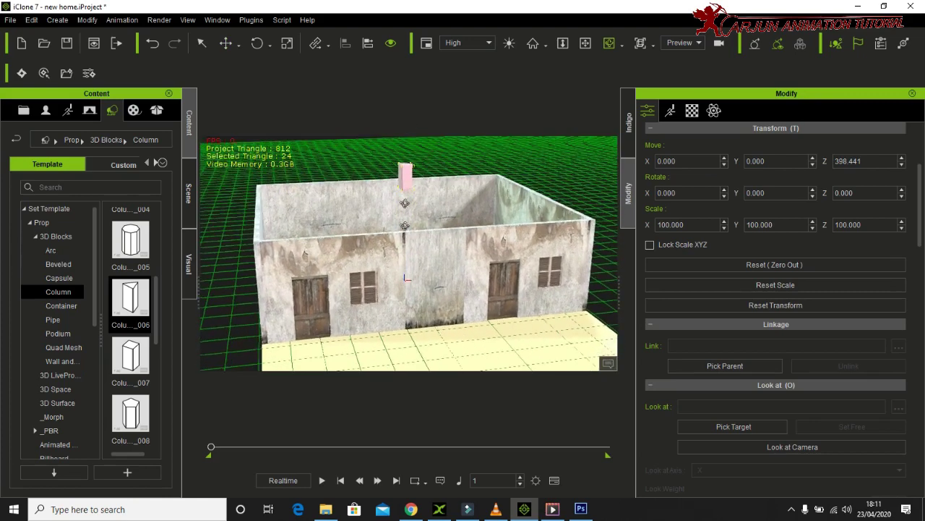
pyautogui.moveTo(404, 242); pyautogui.dragTo(409, 113, button='right')
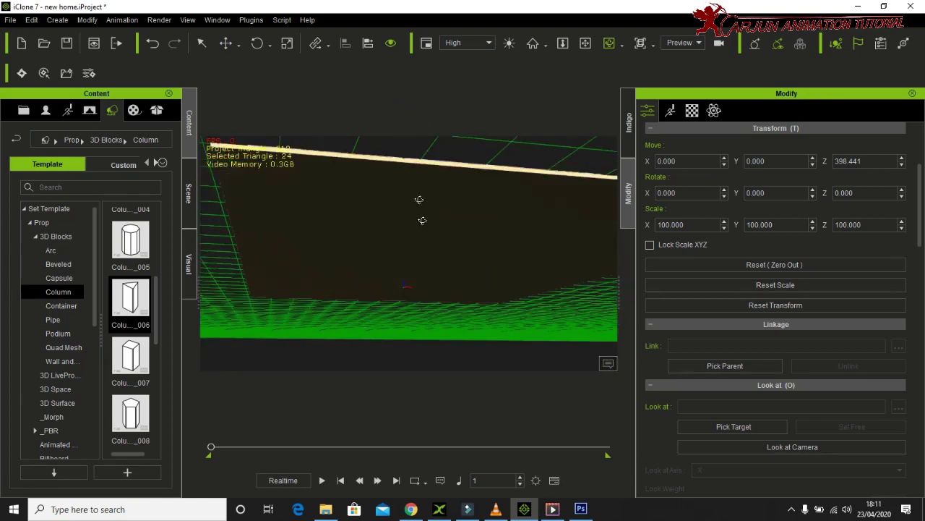
pyautogui.moveTo(419, 217)
pyautogui.mouseDown(button='right')
pyautogui.moveTo(492, 263)
pyautogui.moveTo(594, 244)
pyautogui.mouseUp(button='right')
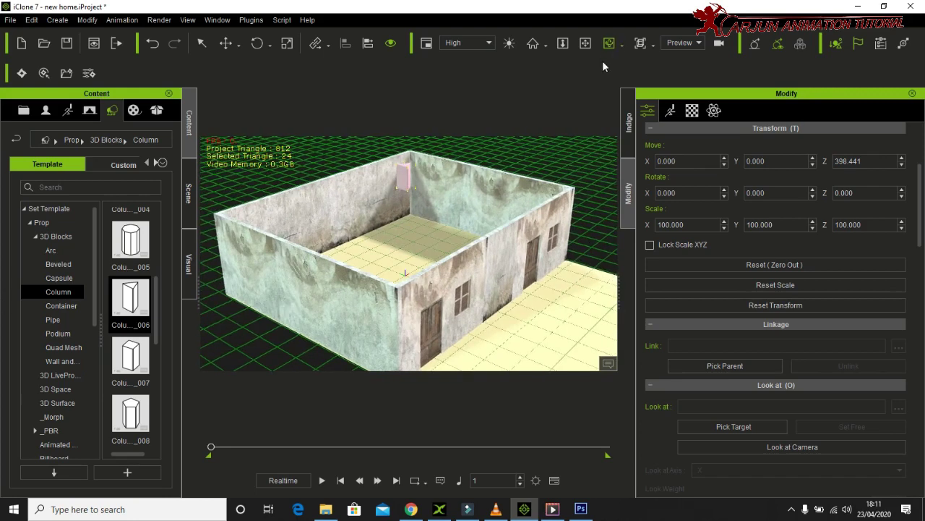
# - Align the column to the back wall on Y and Z (Center), placing it at Y 458.608, Z 175.577
pyautogui.click(371, 46)
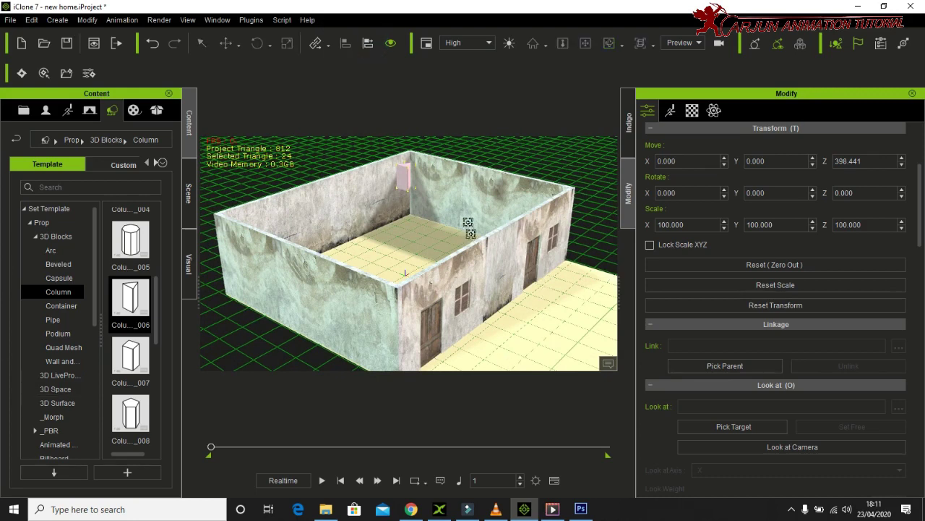
pyautogui.click(330, 191)
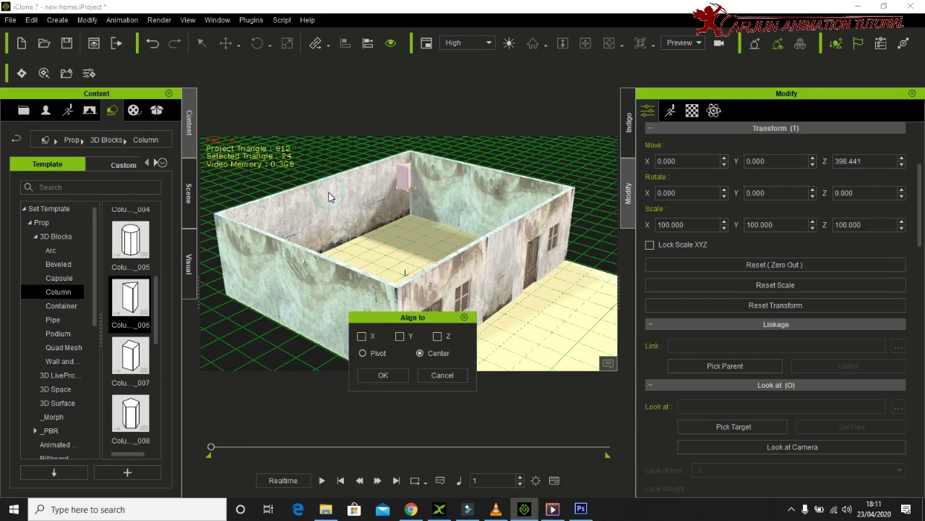
pyautogui.click(437, 337)
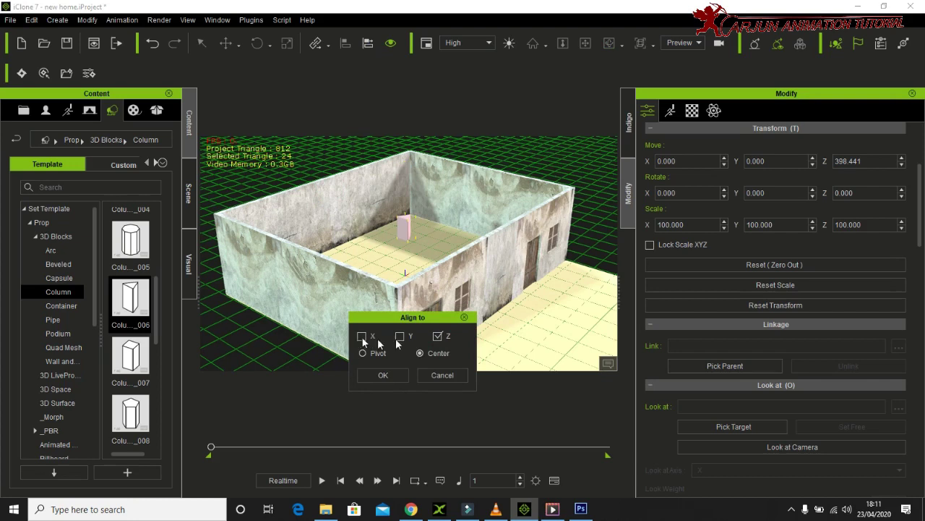
pyautogui.click(437, 337)
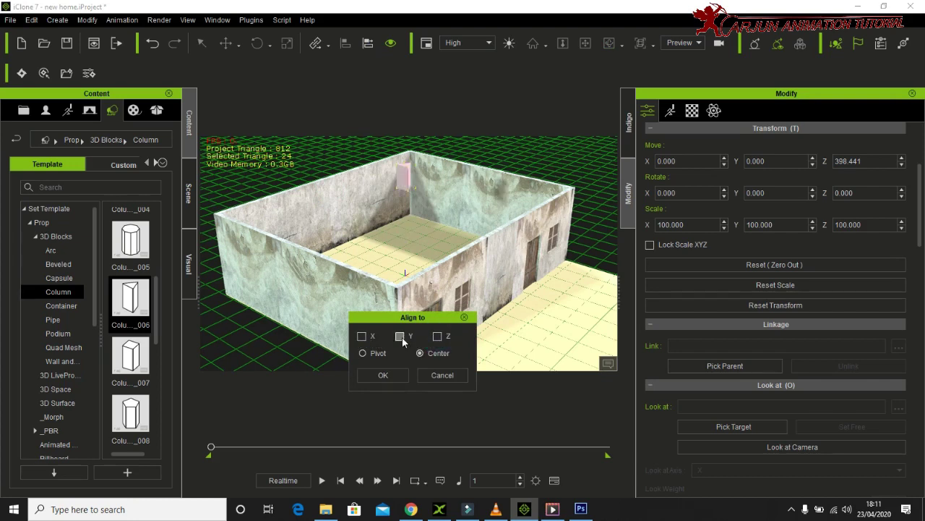
pyautogui.click(401, 336)
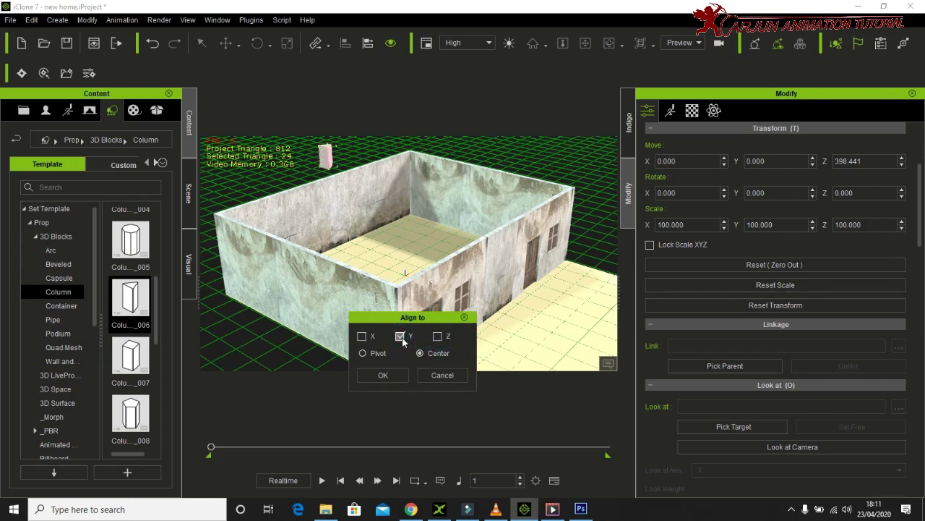
pyautogui.click(361, 336)
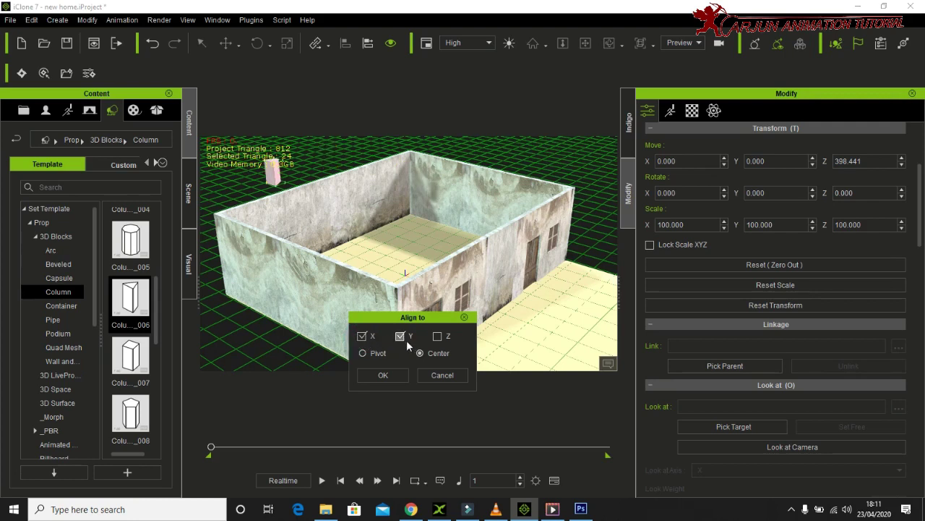
pyautogui.click(362, 336)
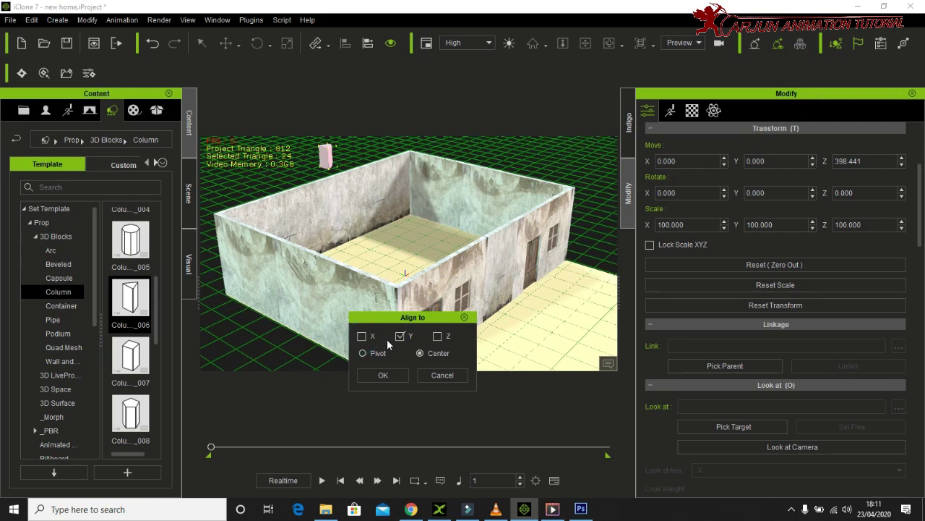
pyautogui.click(401, 336)
pyautogui.click(439, 336)
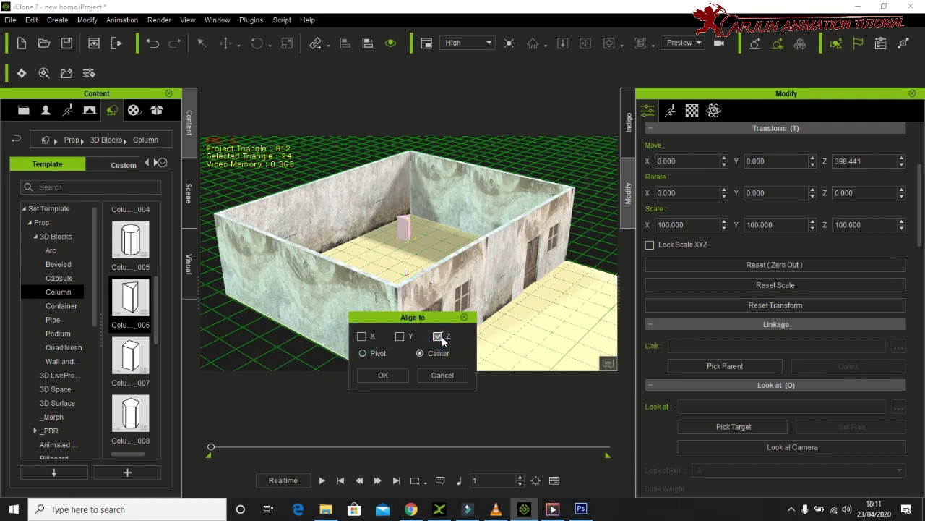
pyautogui.click(401, 336)
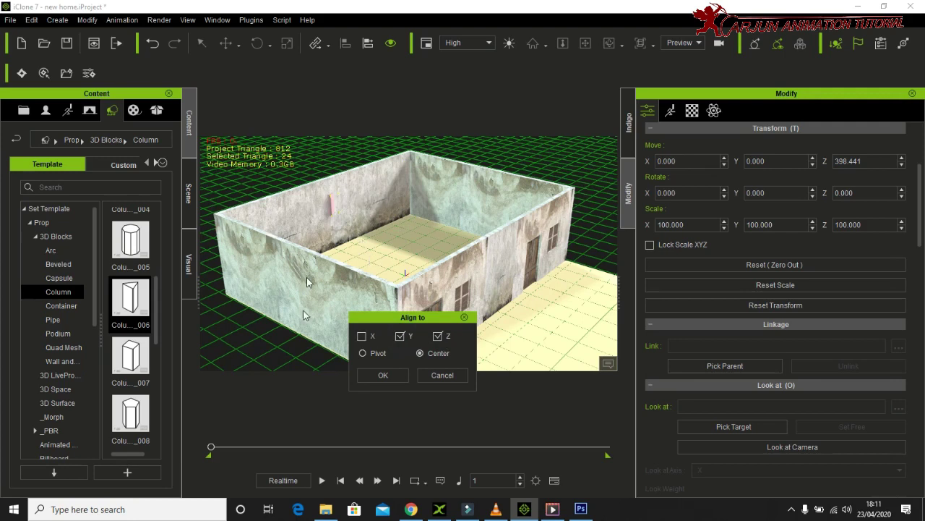
pyautogui.click(365, 337)
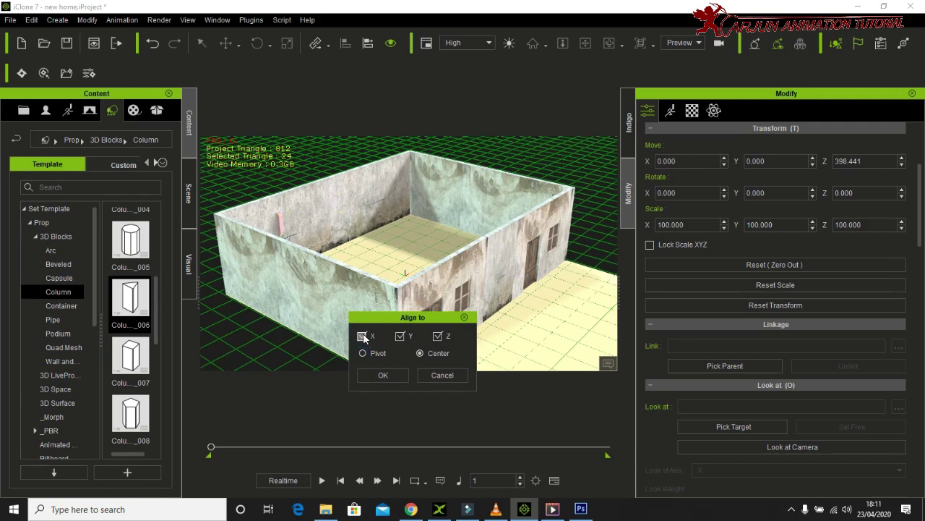
pyautogui.click(363, 336)
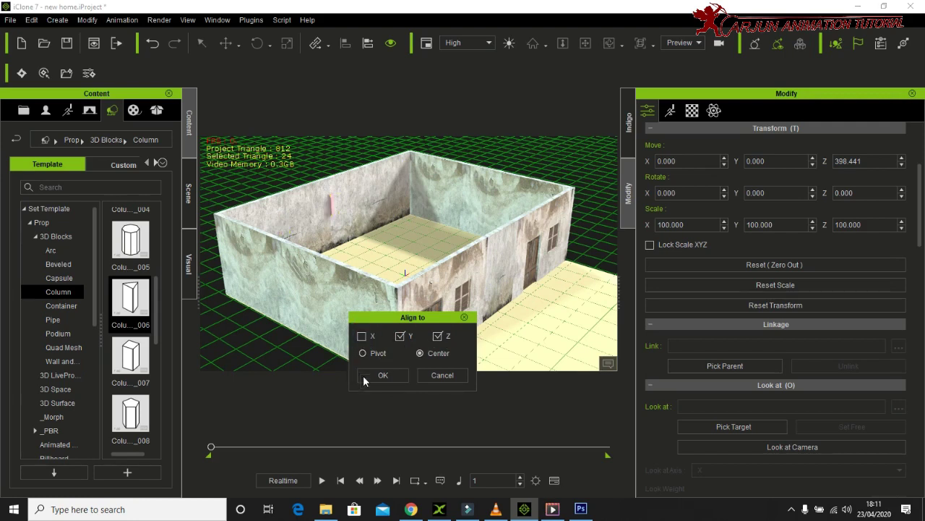
pyautogui.click(384, 375)
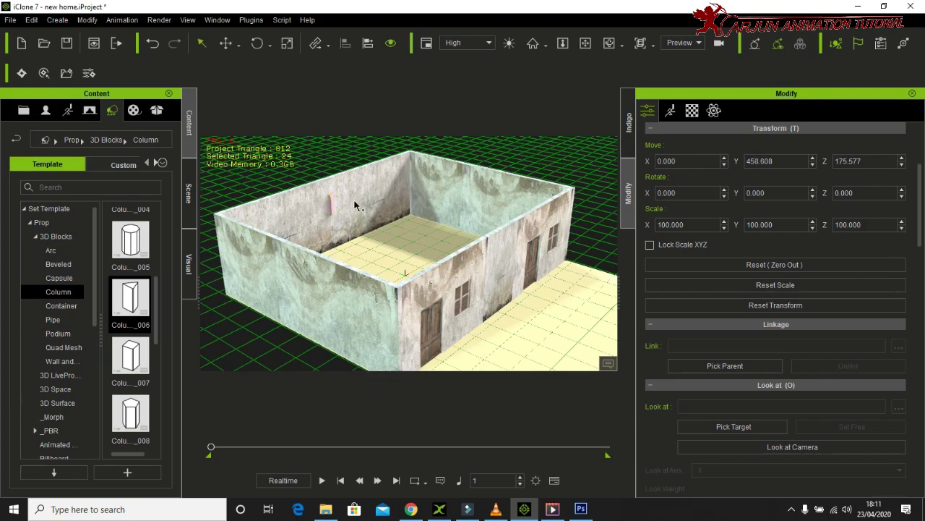
# - Raise the small pink block up onto the top of the back wall
pyautogui.scroll(1, 353, 200)
pyautogui.scroll(1, 352, 200)
pyautogui.scroll(1, 354, 204)
pyautogui.scroll(2, 357, 211)
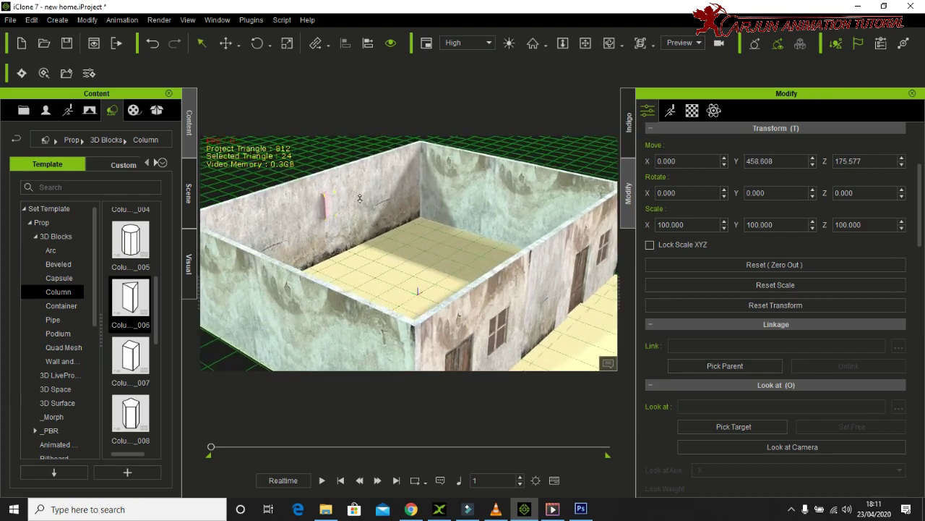
pyautogui.scroll(2, 360, 219)
pyautogui.scroll(2, 360, 219)
pyautogui.scroll(2, 360, 219)
pyautogui.scroll(2, 360, 219)
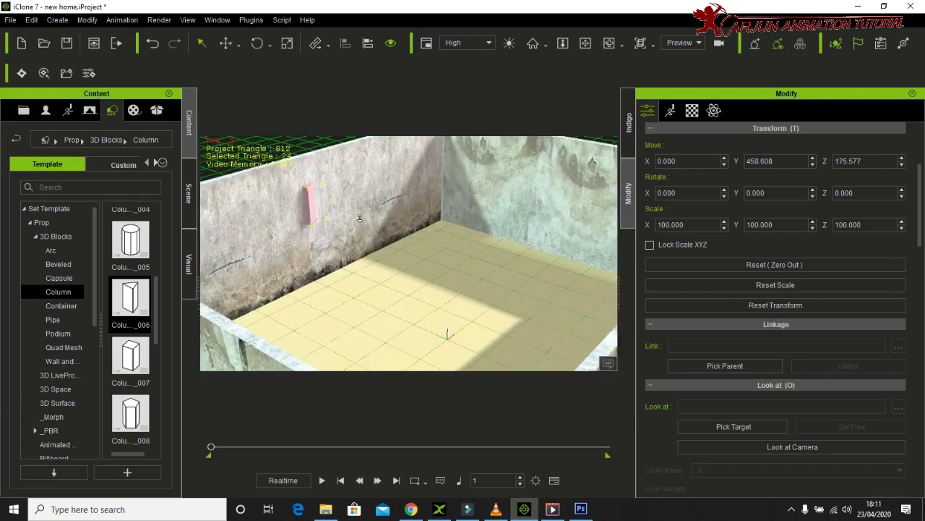
pyautogui.scroll(1, 360, 219)
pyautogui.moveTo(285, 215); pyautogui.dragTo(420, 269, button='right')
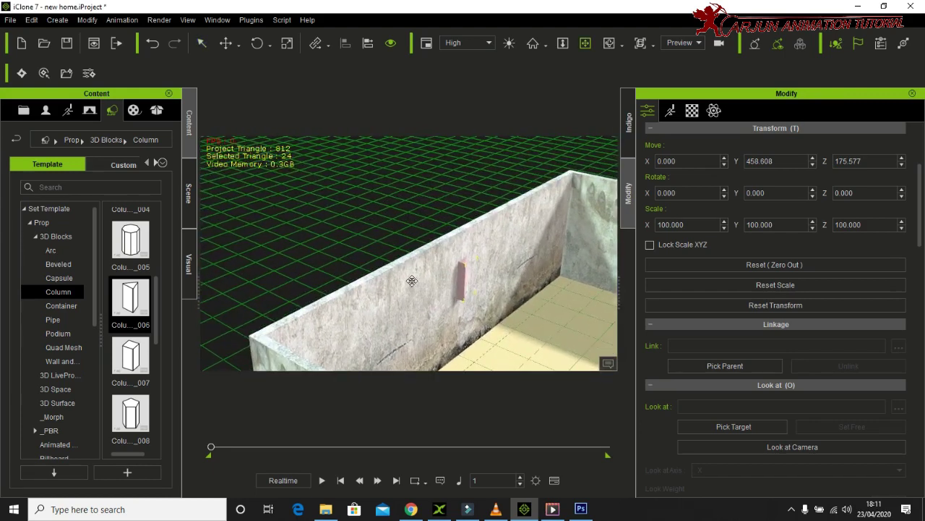
pyautogui.click(456, 279)
pyautogui.moveTo(455, 251); pyautogui.dragTo(451, 215)
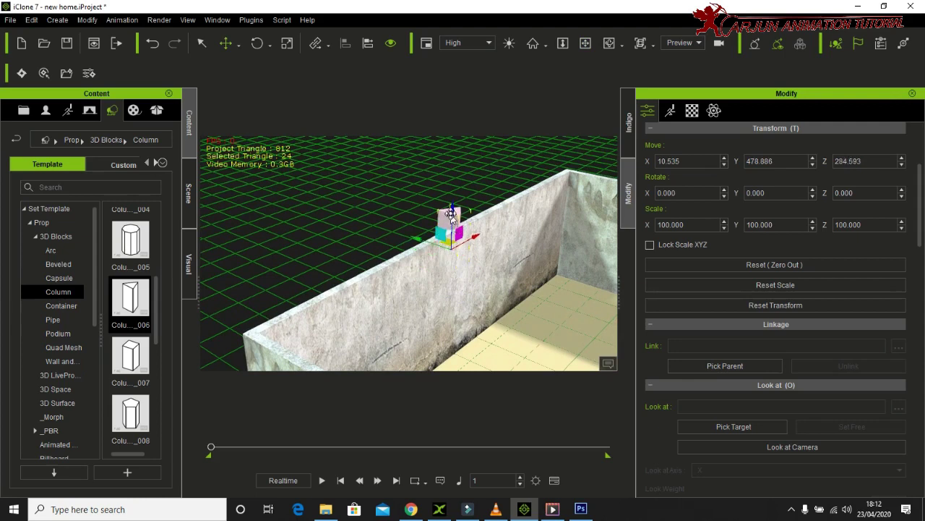
pyautogui.moveTo(452, 217); pyautogui.dragTo(457, 195)
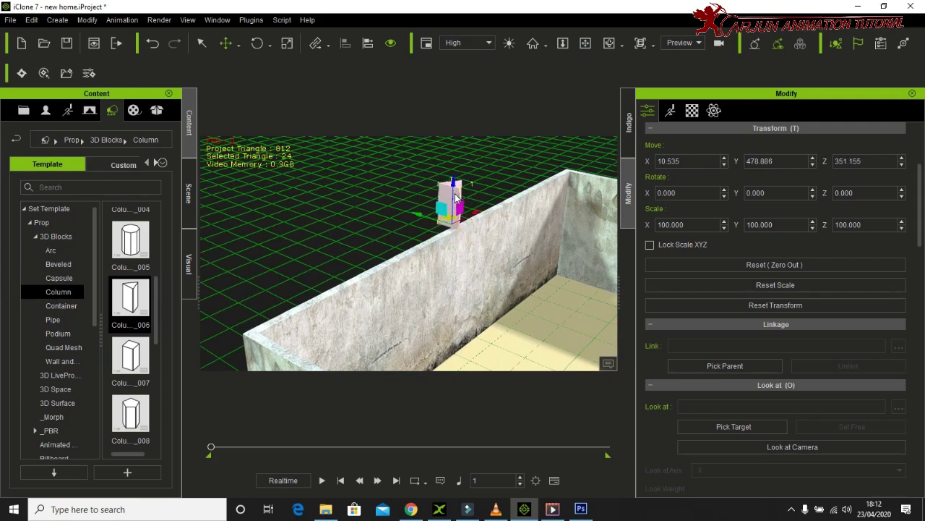
# - Rotate the pink block to -90 on Y
pyautogui.press('e')
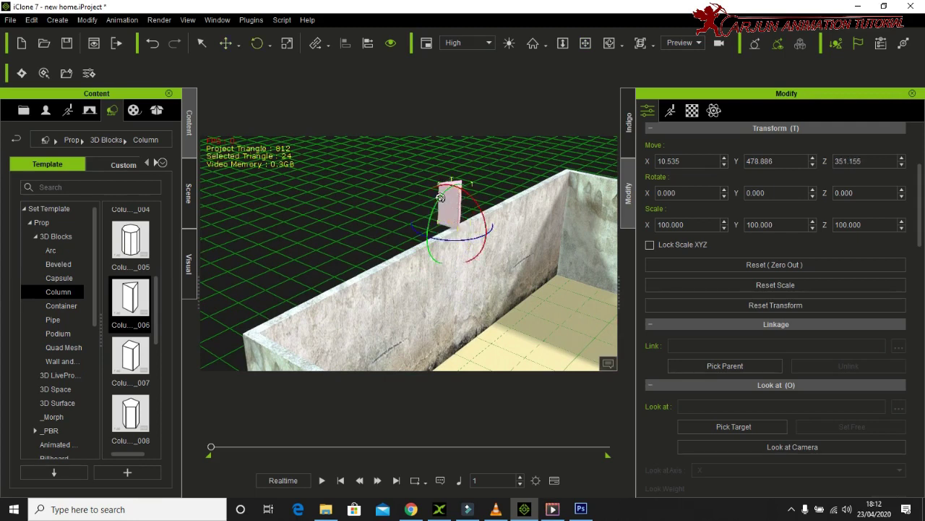
pyautogui.moveTo(441, 194); pyautogui.dragTo(435, 258)
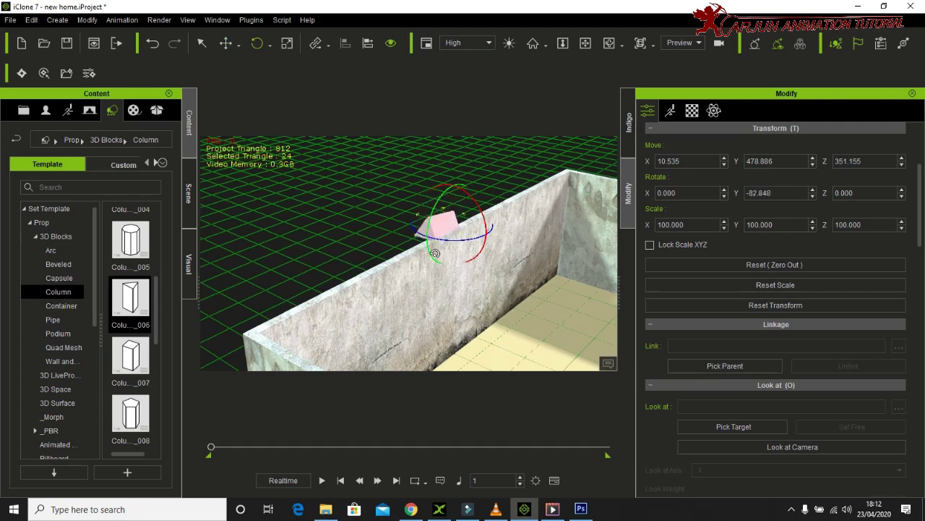
pyautogui.moveTo(435, 258); pyautogui.dragTo(433, 257)
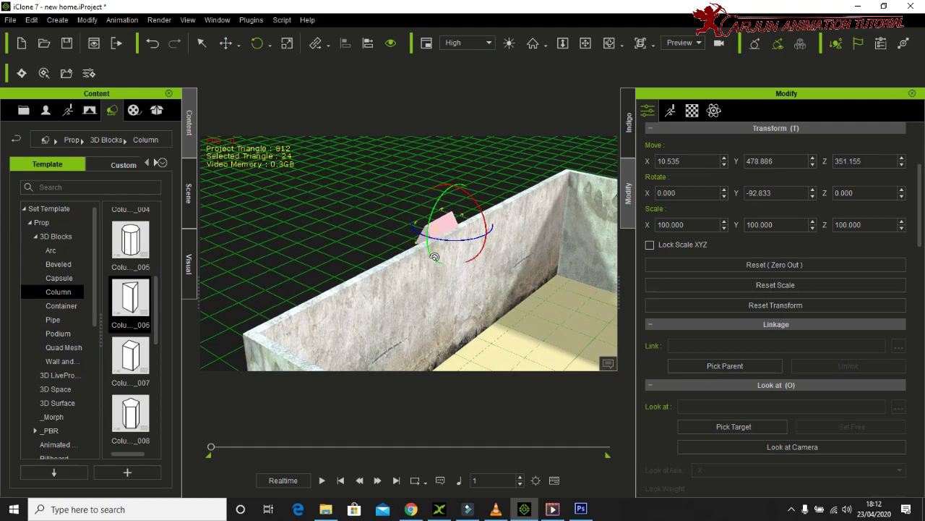
pyautogui.moveTo(435, 257); pyautogui.dragTo(446, 261)
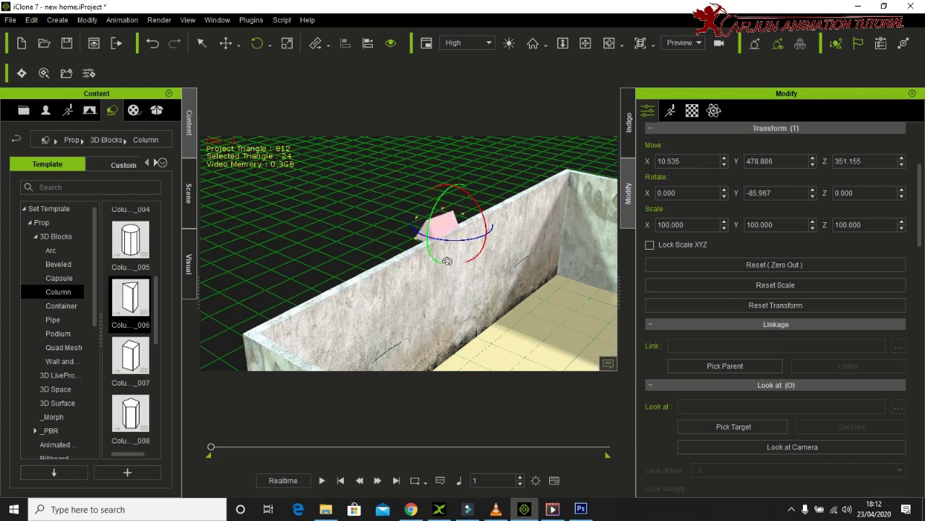
pyautogui.doubleClick(786, 193)
pyautogui.write('-')
pyautogui.write('90')
pyautogui.press('Return')
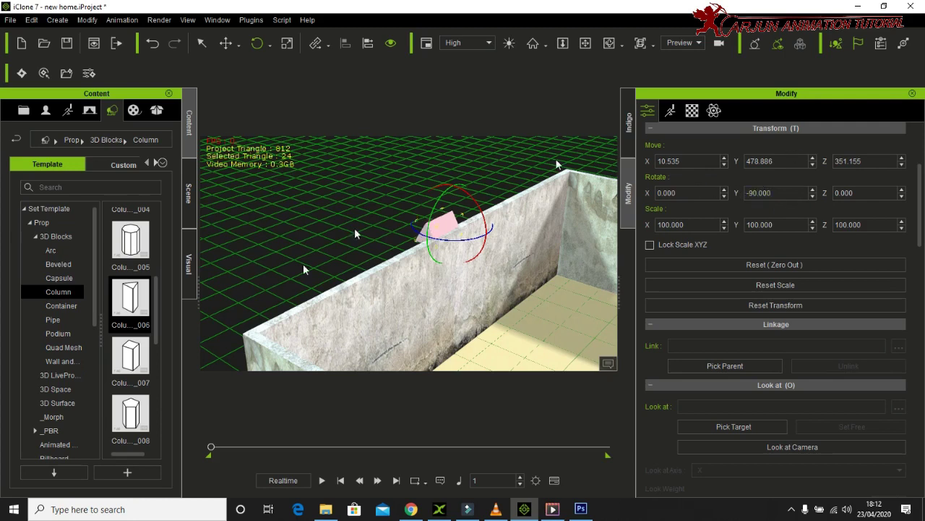
# - Nudge the rotated block to sit on the wall top at Move X -7.023
pyautogui.press('w')
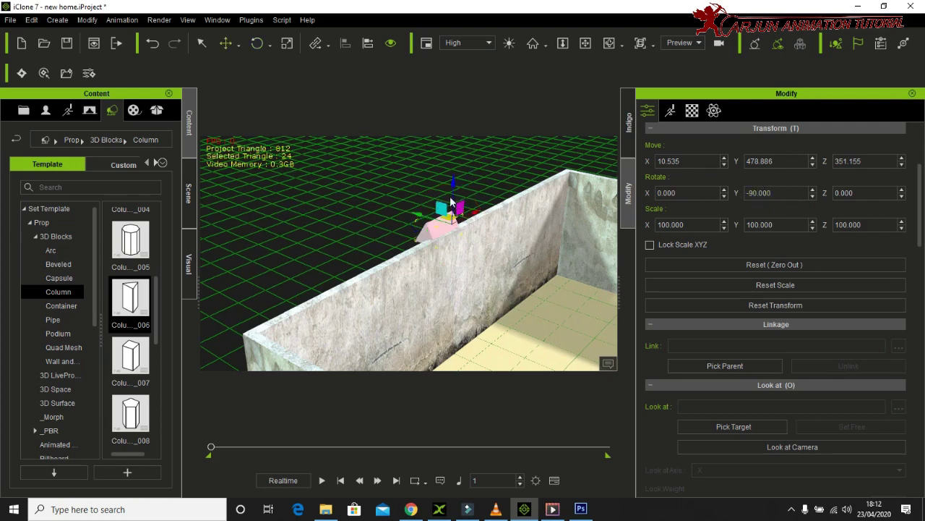
pyautogui.moveTo(453, 183); pyautogui.dragTo(454, 179)
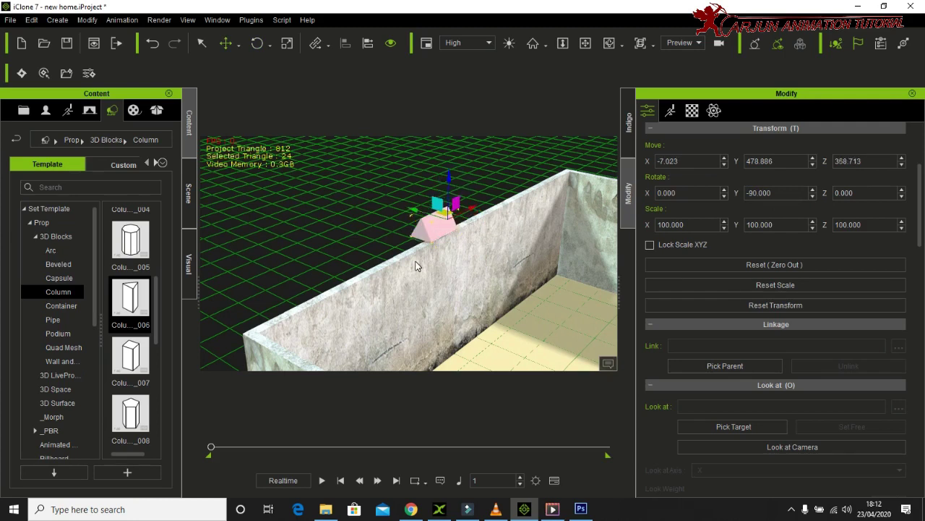
pyautogui.moveTo(286, 250)
pyautogui.mouseDown(button='right')
pyautogui.moveTo(441, 239)
pyautogui.moveTo(438, 263)
pyautogui.mouseUp(button='right')
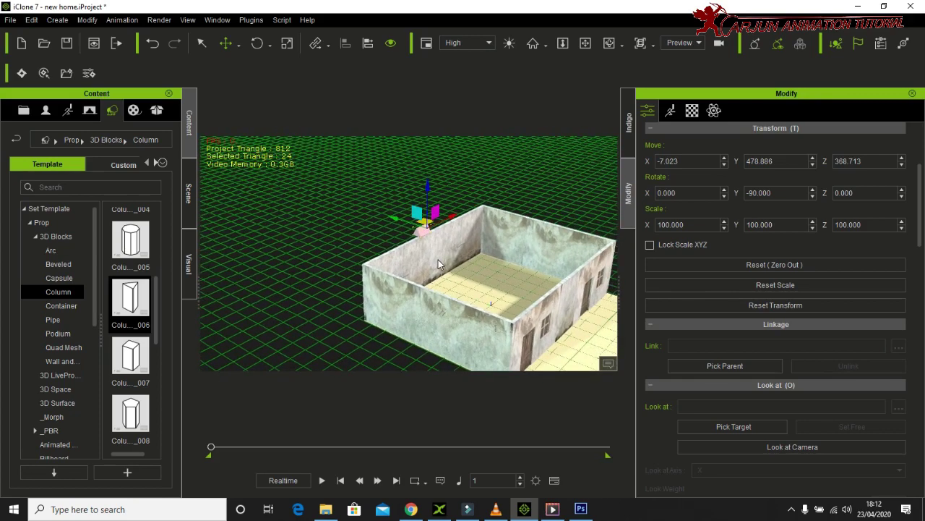
pyautogui.moveTo(355, 244)
pyautogui.mouseDown(button='right')
pyautogui.moveTo(595, 242)
pyautogui.moveTo(431, 269)
pyautogui.moveTo(461, 254)
pyautogui.mouseUp(button='right')
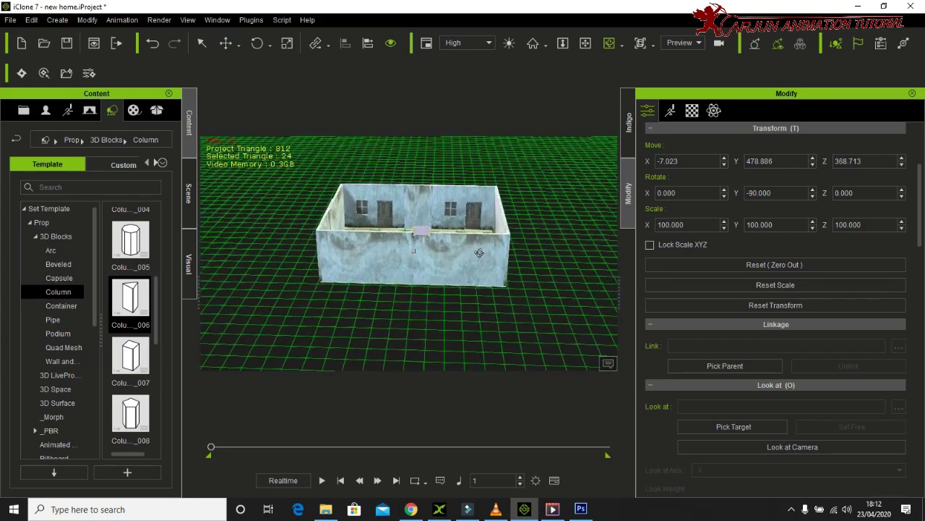
# - Stretch the pink box lengthwise and slide it left to the left wall
pyautogui.scroll(2, 461, 254)
pyautogui.scroll(2, 447, 258)
pyautogui.scroll(2, 432, 263)
pyautogui.scroll(2, 418, 266)
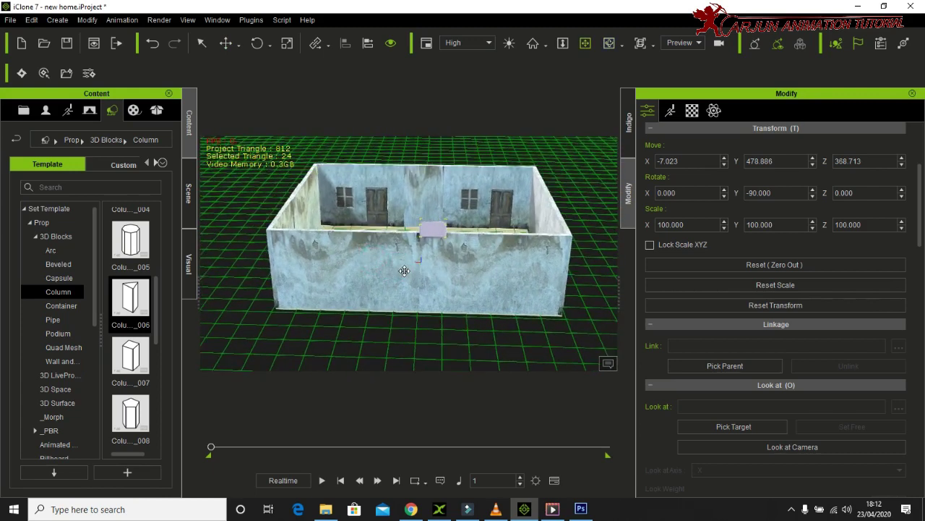
pyautogui.press('r')
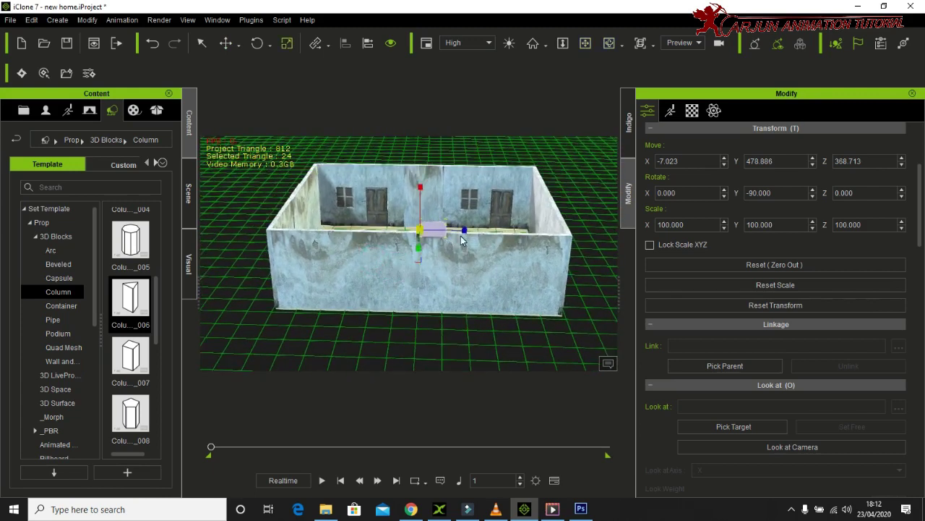
pyautogui.moveTo(466, 229); pyautogui.dragTo(497, 236)
pyautogui.moveTo(566, 237); pyautogui.dragTo(682, 227)
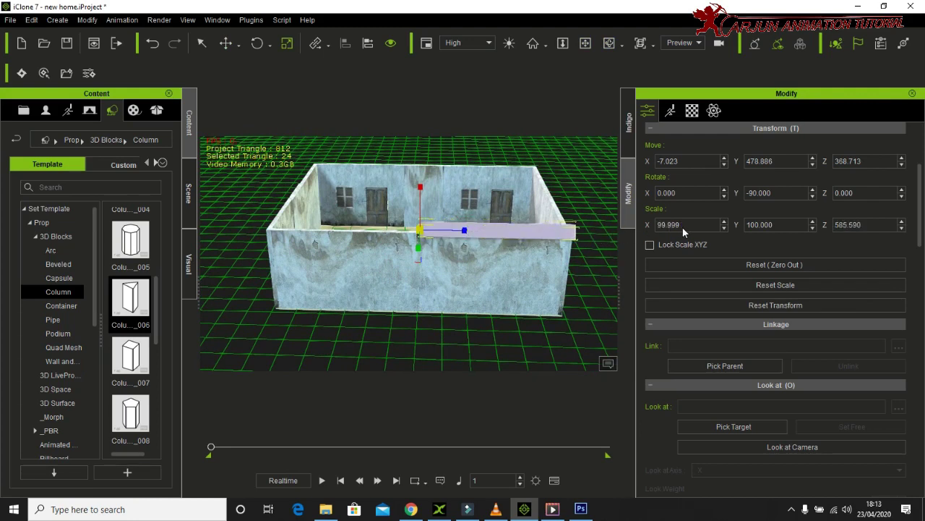
pyautogui.press('w')
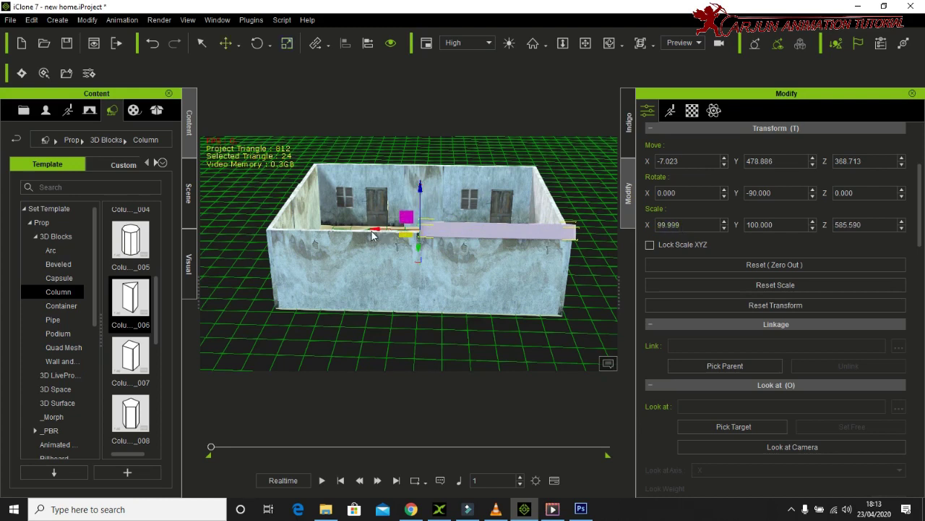
pyautogui.moveTo(373, 235); pyautogui.dragTo(234, 237)
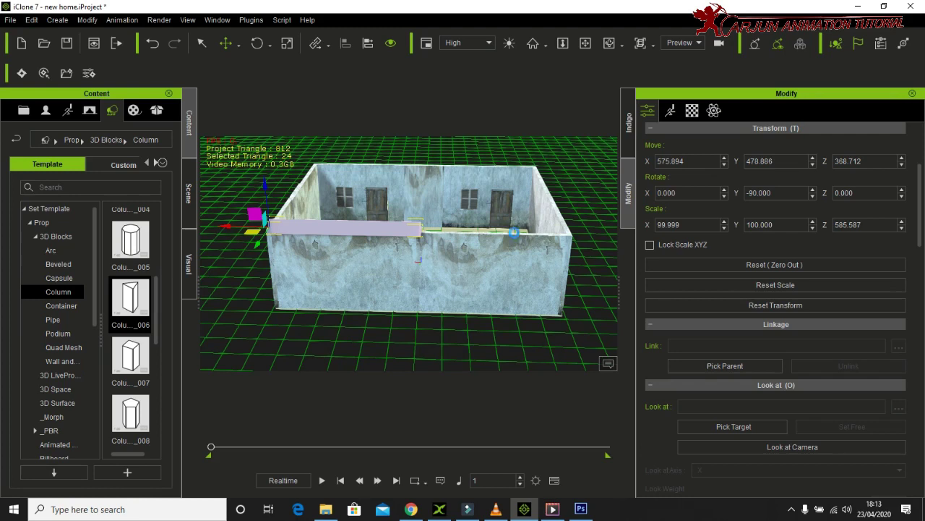
# - Stretch the bar across the whole wall top to Z scale about 1244.49
pyautogui.press('r')
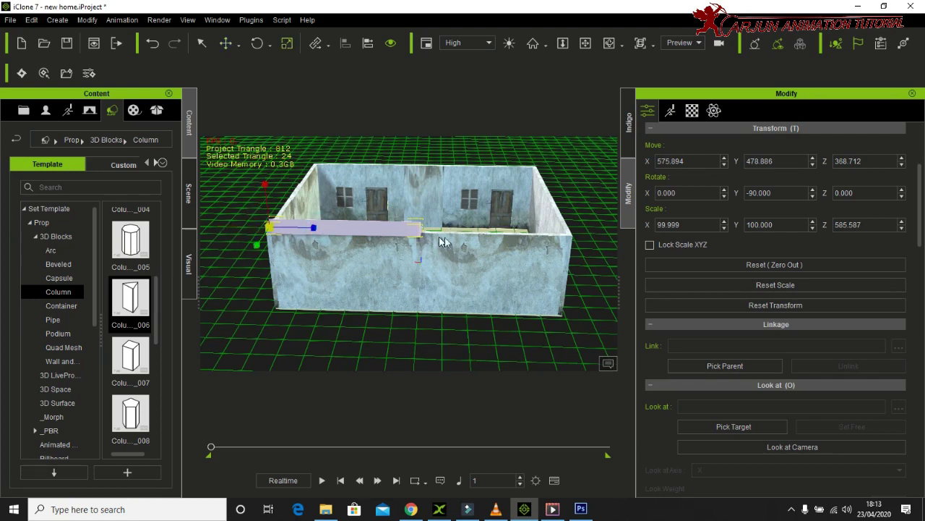
pyautogui.moveTo(312, 227)
pyautogui.mouseDown()
pyautogui.moveTo(351, 217)
pyautogui.moveTo(423, 238)
pyautogui.moveTo(406, 239)
pyautogui.mouseUp()
pyautogui.press('w')
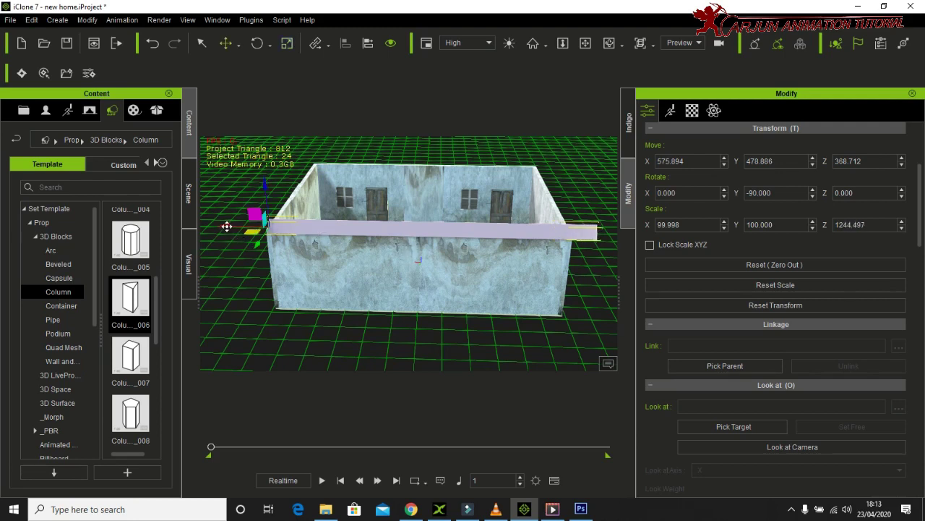
pyautogui.moveTo(226, 227); pyautogui.dragTo(220, 226)
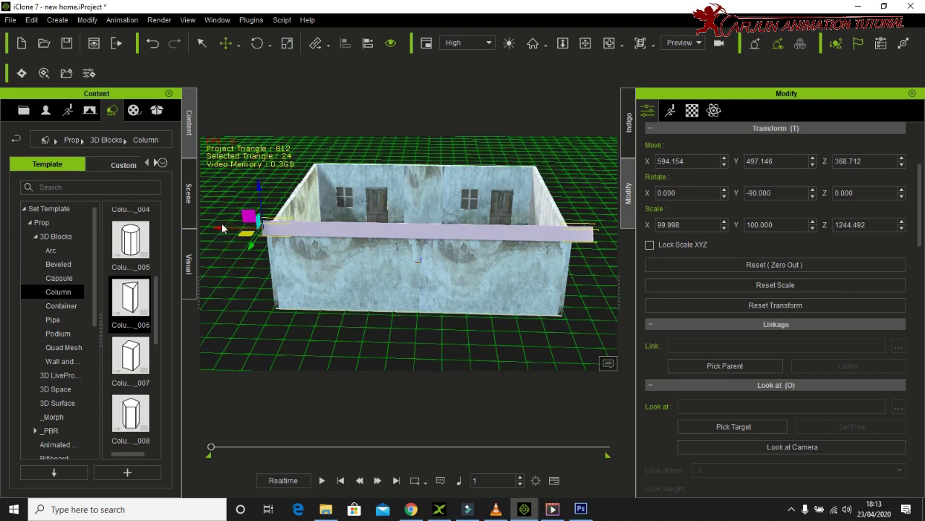
# - Shift the bar flush with the front wall's top edge at Move X 575.894, Y 438.331
pyautogui.click(221, 228)
pyautogui.doubleClick(571, 279)
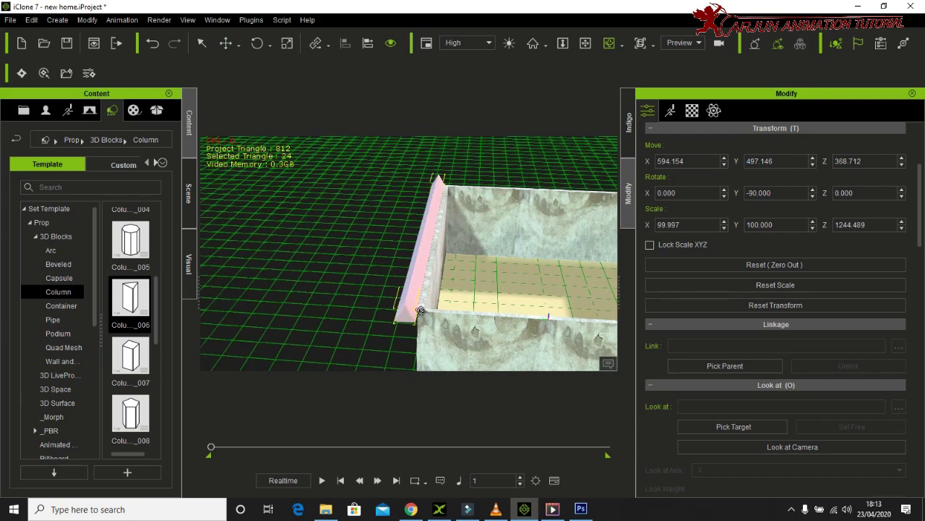
pyautogui.moveTo(461, 284); pyautogui.dragTo(474, 310, button='right')
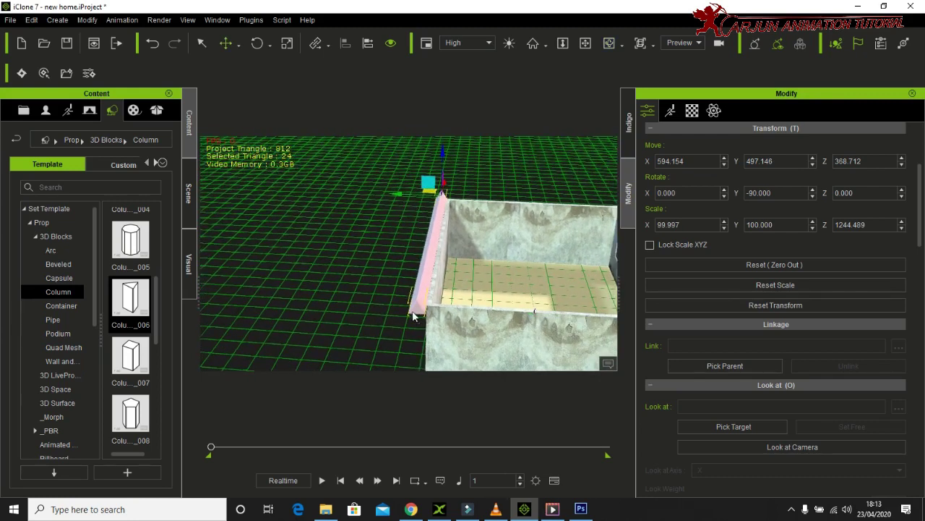
pyautogui.moveTo(396, 196)
pyautogui.mouseDown()
pyautogui.moveTo(411, 197)
pyautogui.moveTo(403, 196)
pyautogui.mouseUp()
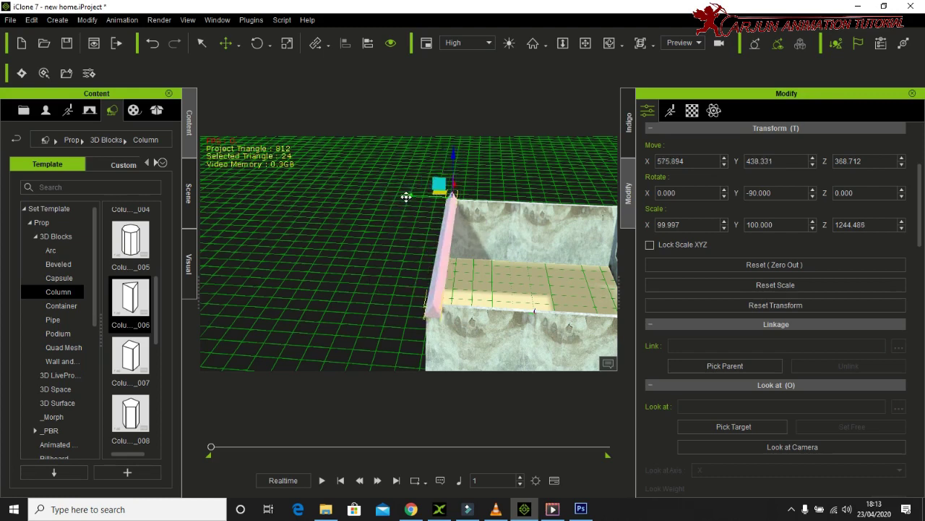
pyautogui.moveTo(571, 289)
pyautogui.mouseDown(button='right')
pyautogui.moveTo(444, 280)
pyautogui.moveTo(347, 239)
pyautogui.mouseUp(button='right')
pyautogui.press('r')
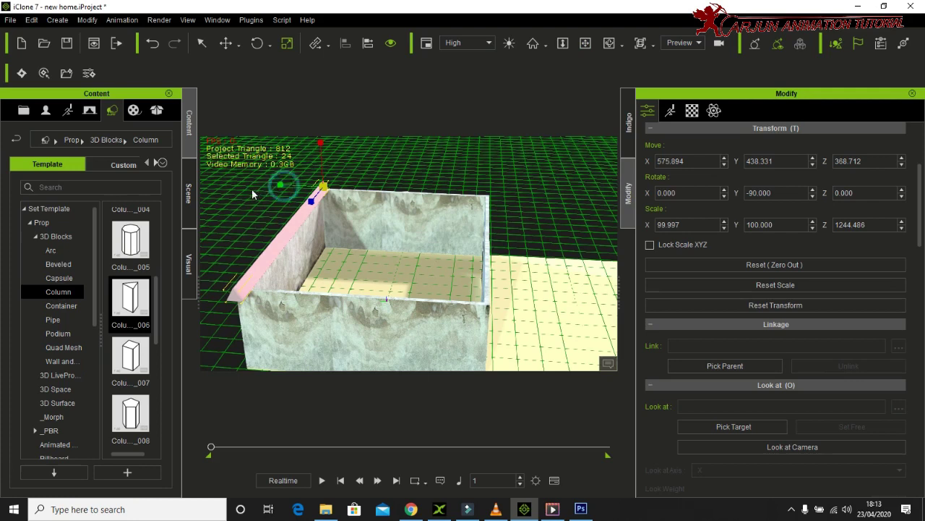
# - Widen the bar, centre it on the house, and stretch it to Scale Y 2016.475
pyautogui.moveTo(279, 184); pyautogui.dragTo(370, 199)
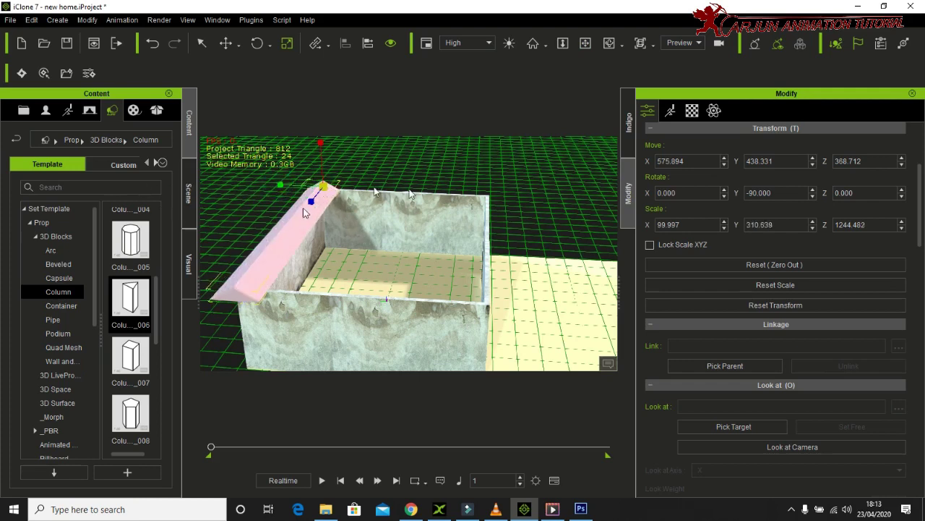
pyautogui.press('w')
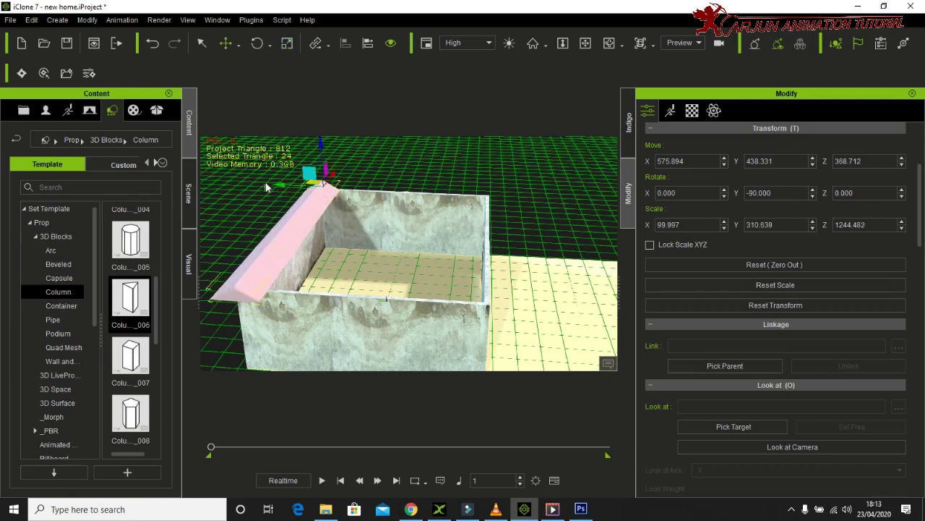
pyautogui.moveTo(277, 186); pyautogui.dragTo(350, 197)
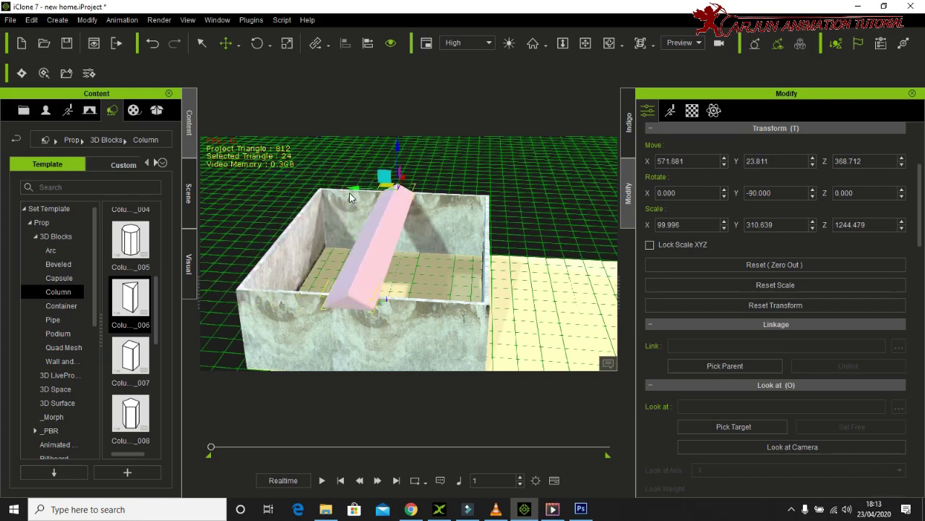
pyautogui.press('r')
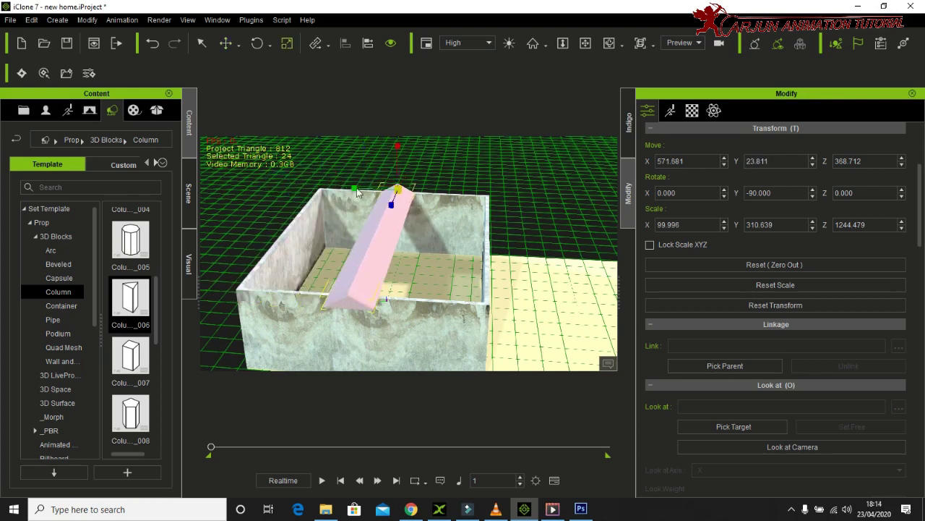
pyautogui.moveTo(355, 188); pyautogui.dragTo(123, 205)
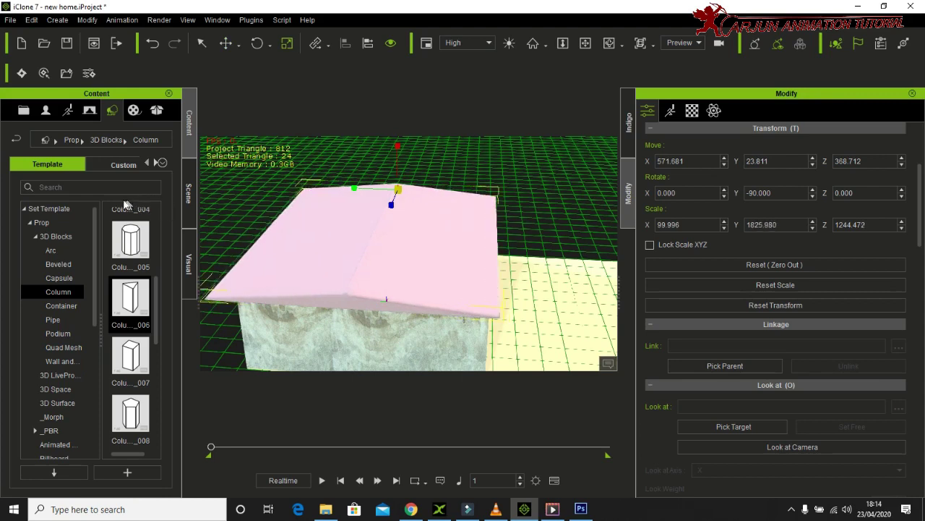
pyautogui.moveTo(440, 253)
pyautogui.mouseDown(button='right')
pyautogui.moveTo(451, 289)
pyautogui.moveTo(499, 304)
pyautogui.mouseUp(button='right')
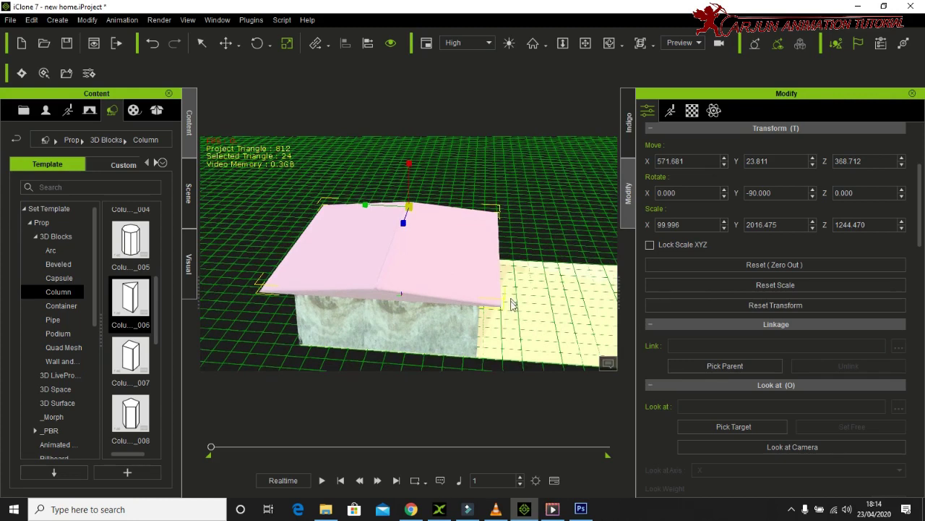
pyautogui.moveTo(523, 282); pyautogui.dragTo(485, 280, button='middle')
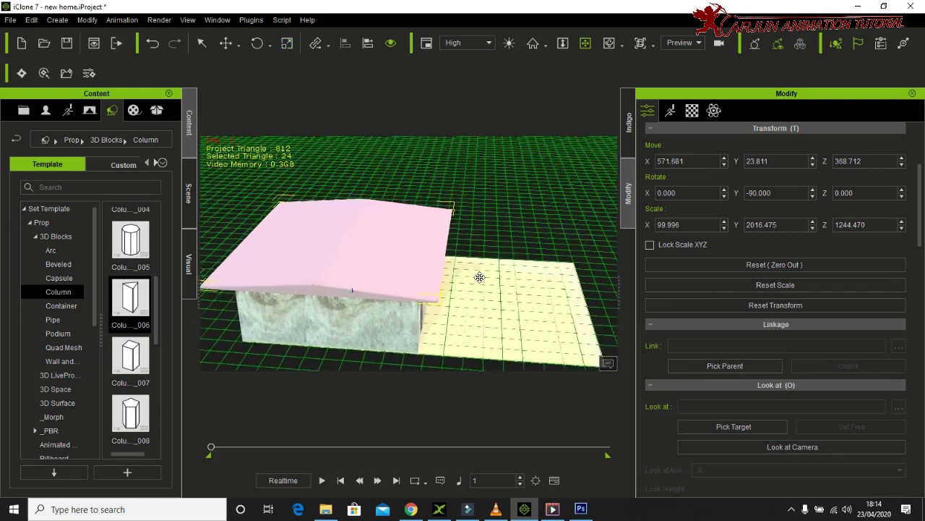
pyautogui.scroll(-1, 484, 280)
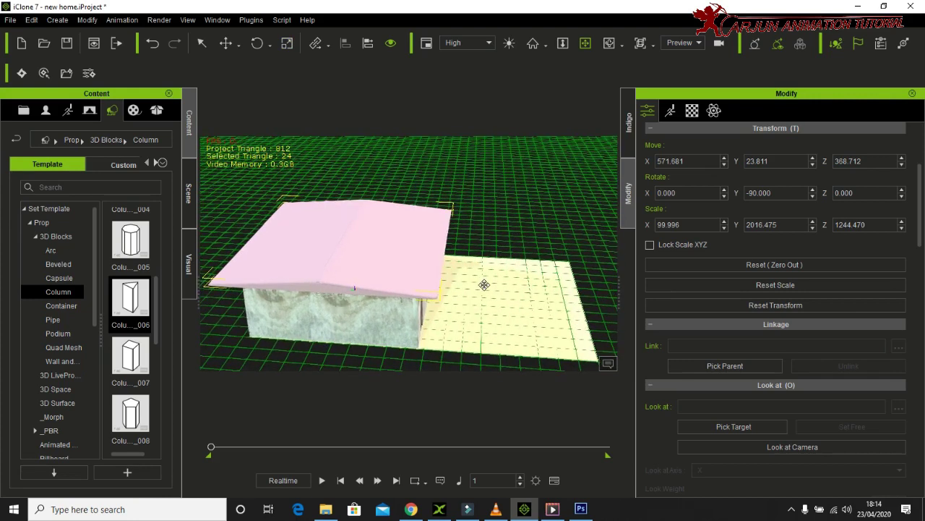
# - Widen the roof beyond the house walls and shift it along the house
pyautogui.press('r')
pyautogui.click(323, 201)
pyautogui.moveTo(274, 205)
pyautogui.mouseDown()
pyautogui.moveTo(389, 214)
pyautogui.moveTo(377, 217)
pyautogui.mouseUp()
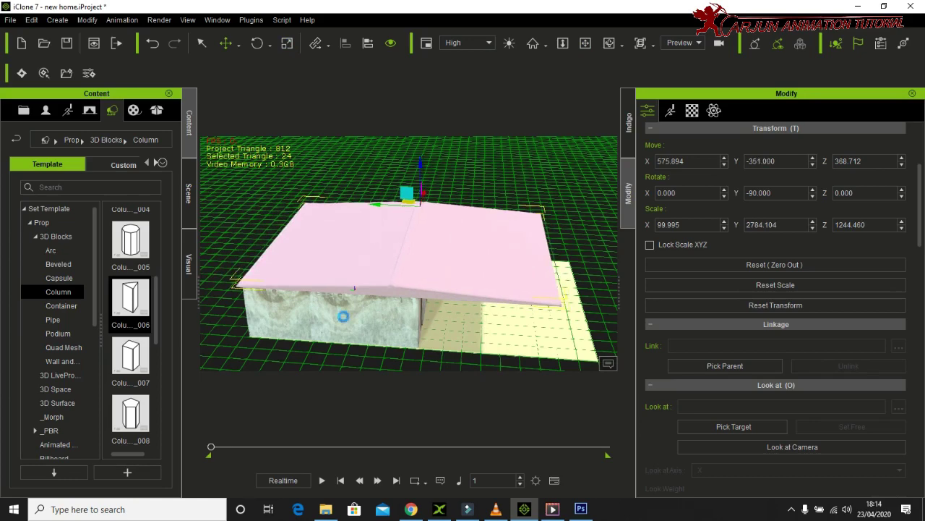
pyautogui.moveTo(274, 275)
pyautogui.mouseDown(button='right')
pyautogui.moveTo(519, 220)
pyautogui.moveTo(448, 234)
pyautogui.mouseUp(button='right')
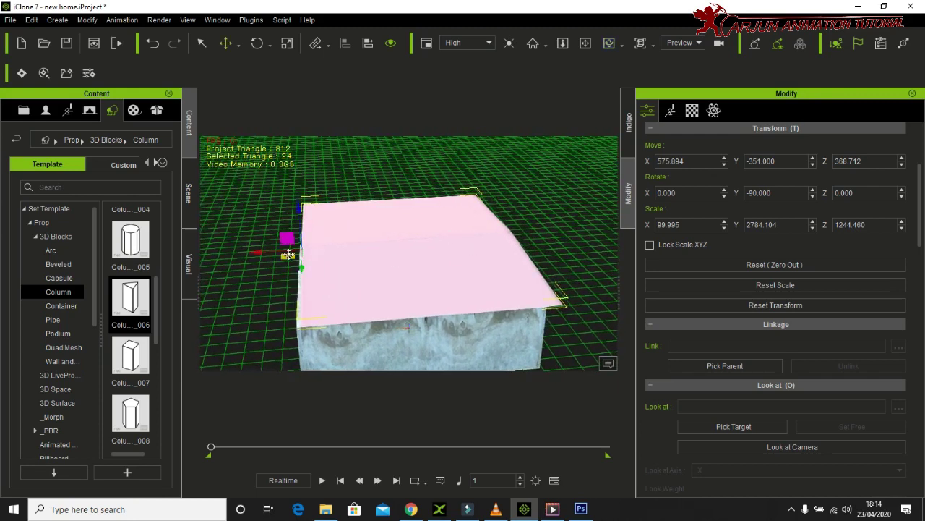
pyautogui.moveTo(258, 254); pyautogui.dragTo(251, 254)
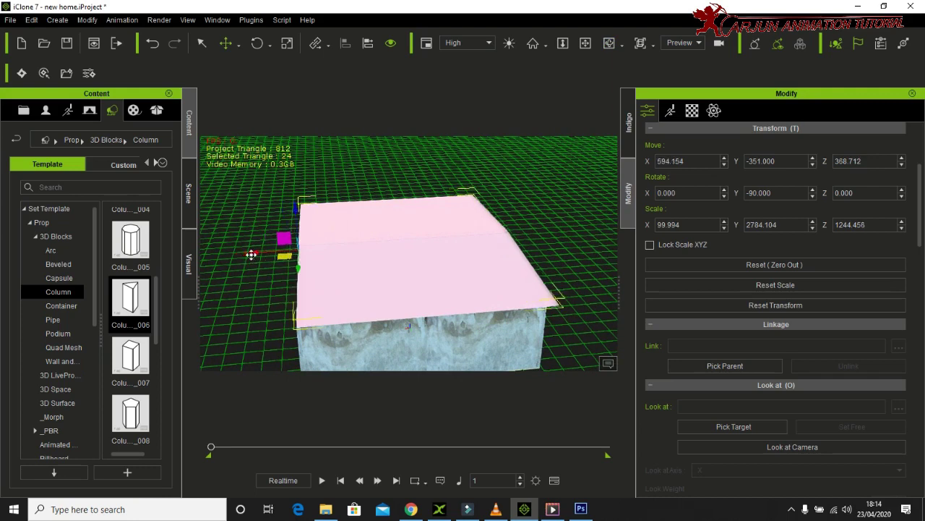
# - Lengthen the roof to overhang the ends, reaching Scale Y 2784.104, Z 1490.635
pyautogui.moveTo(351, 281); pyautogui.dragTo(326, 284, button='right')
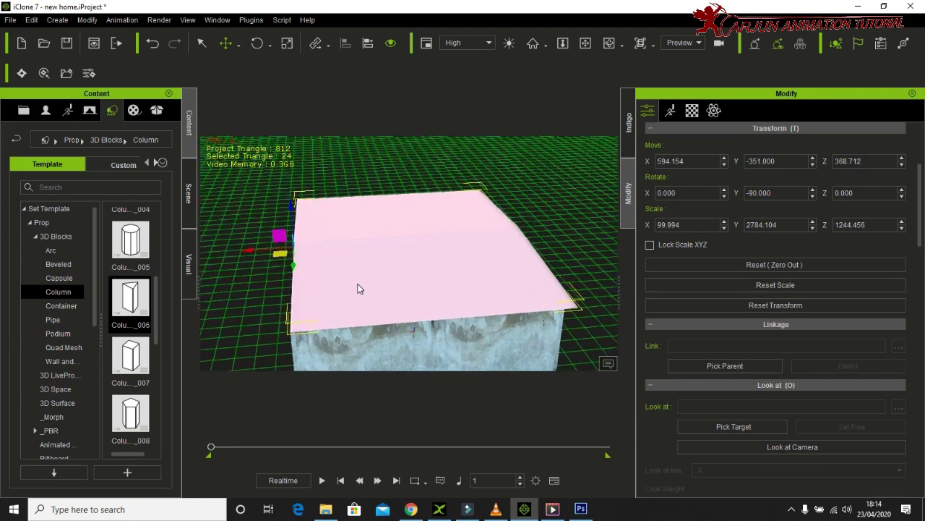
pyautogui.moveTo(243, 284); pyautogui.dragTo(241, 269, button='right')
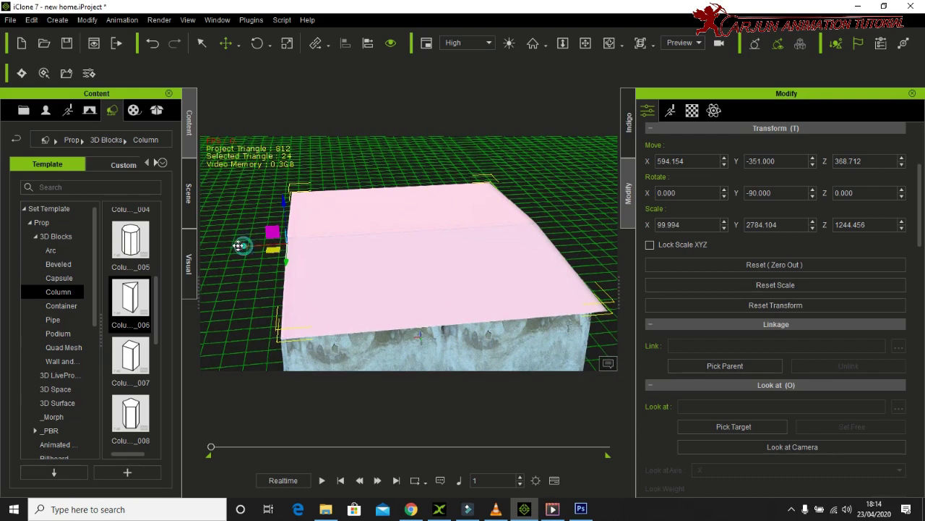
pyautogui.moveTo(244, 248); pyautogui.dragTo(238, 246)
pyautogui.press('r')
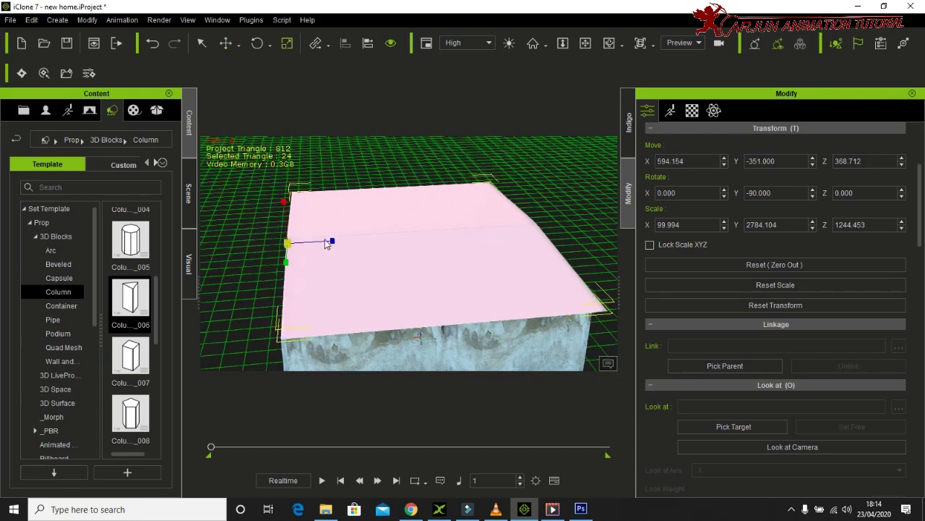
pyautogui.moveTo(332, 240); pyautogui.dragTo(355, 242)
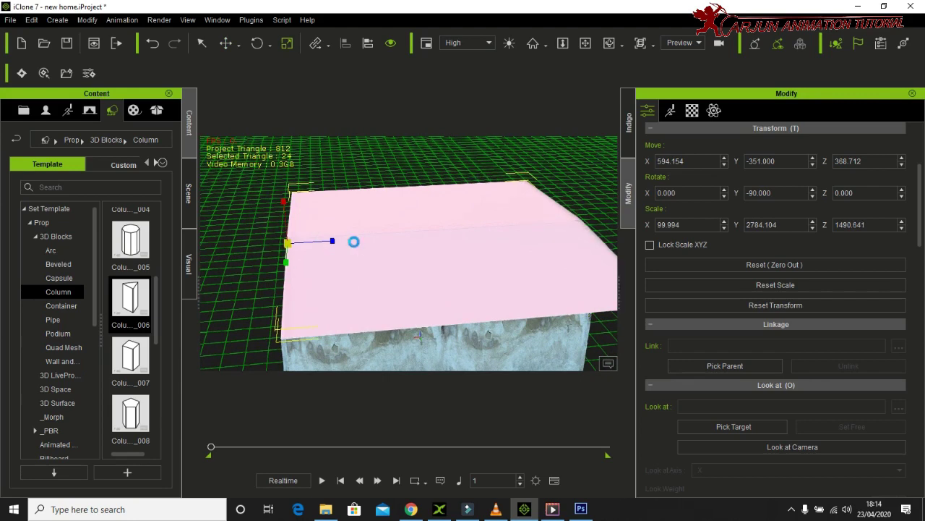
pyautogui.moveTo(246, 247); pyautogui.dragTo(225, 250)
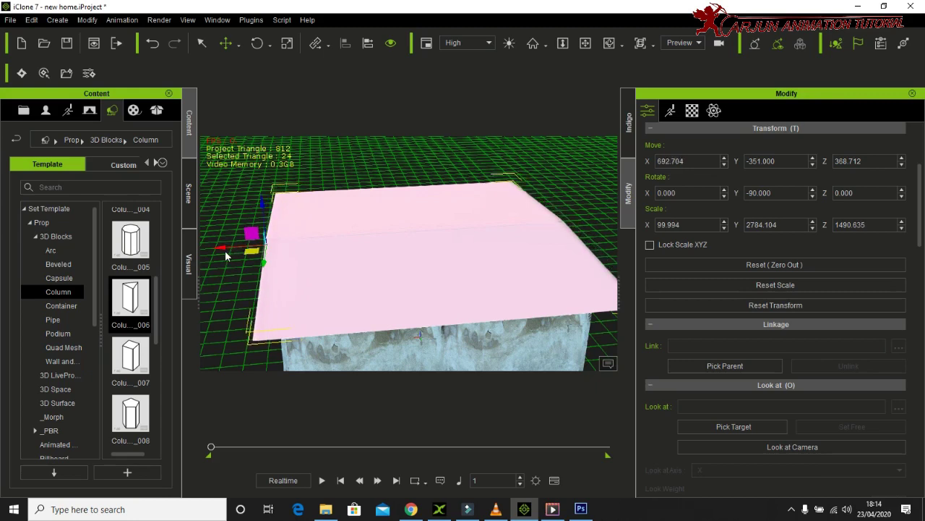
pyautogui.scroll(-3, 366, 312)
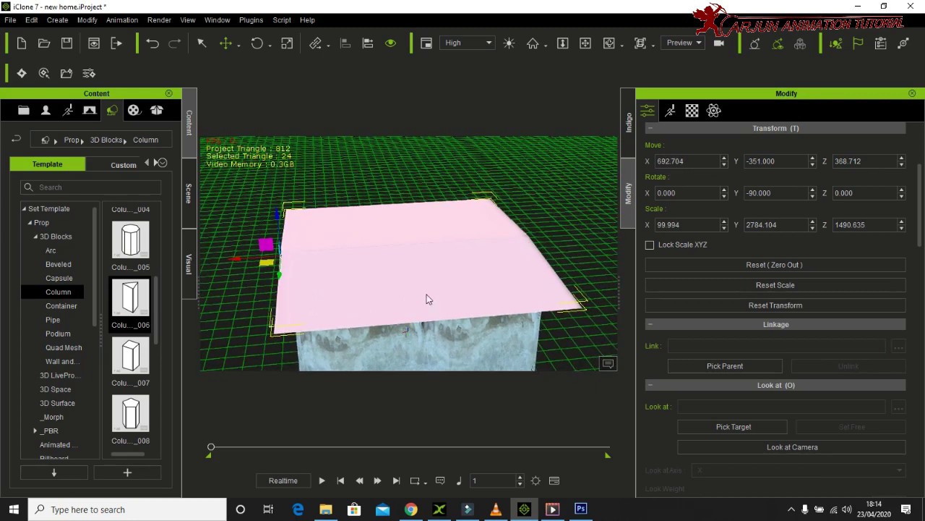
pyautogui.moveTo(454, 279)
pyautogui.mouseDown(button='right')
pyautogui.moveTo(451, 297)
pyautogui.moveTo(341, 141)
pyautogui.moveTo(404, 134)
pyautogui.moveTo(408, 208)
pyautogui.mouseUp(button='right')
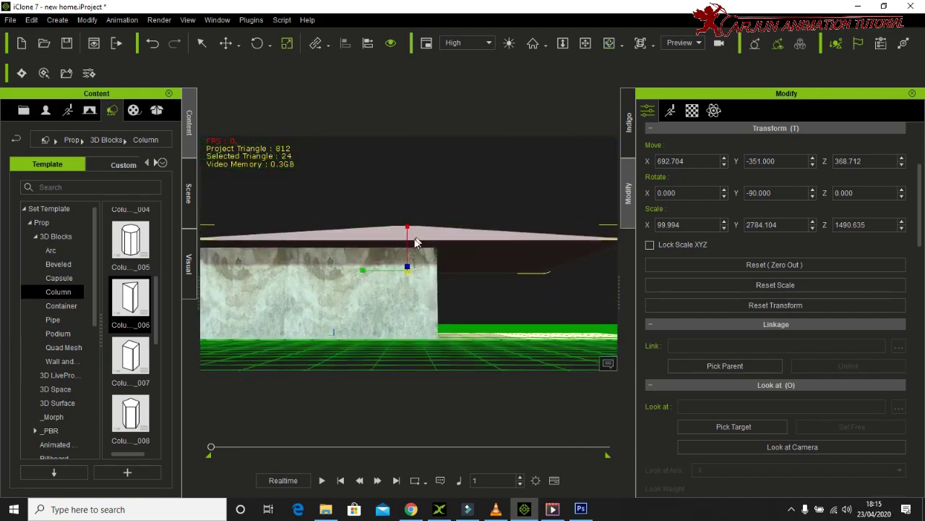
# - Widen the roof to Scale X about 282 and lower it onto the walls at Move Z 394.929
pyautogui.moveTo(407, 224); pyautogui.dragTo(409, 108)
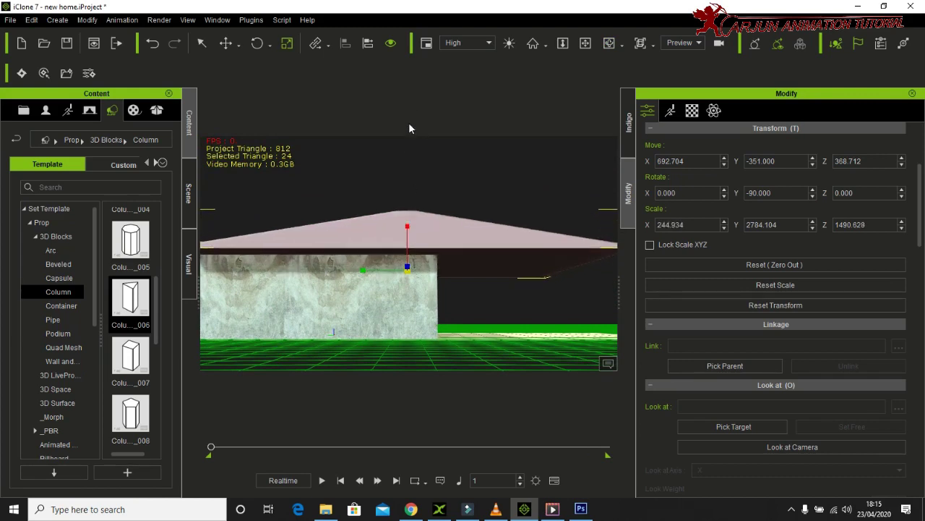
pyautogui.moveTo(409, 109); pyautogui.dragTo(417, 100)
pyautogui.moveTo(425, 227)
pyautogui.mouseDown(button='right')
pyautogui.moveTo(429, 248)
pyautogui.moveTo(444, 238)
pyautogui.mouseUp(button='right')
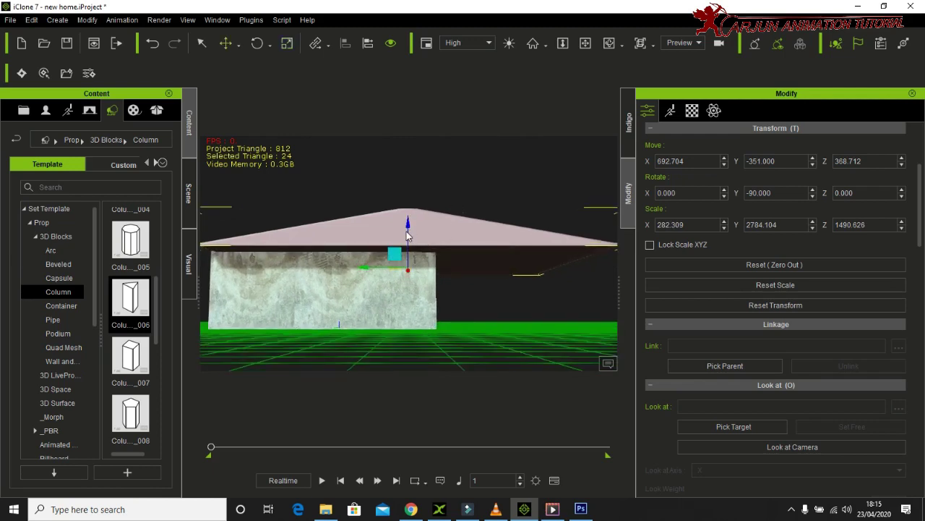
pyautogui.moveTo(407, 228)
pyautogui.mouseDown()
pyautogui.moveTo(406, 214)
pyautogui.moveTo(408, 231)
pyautogui.moveTo(408, 224)
pyautogui.mouseUp()
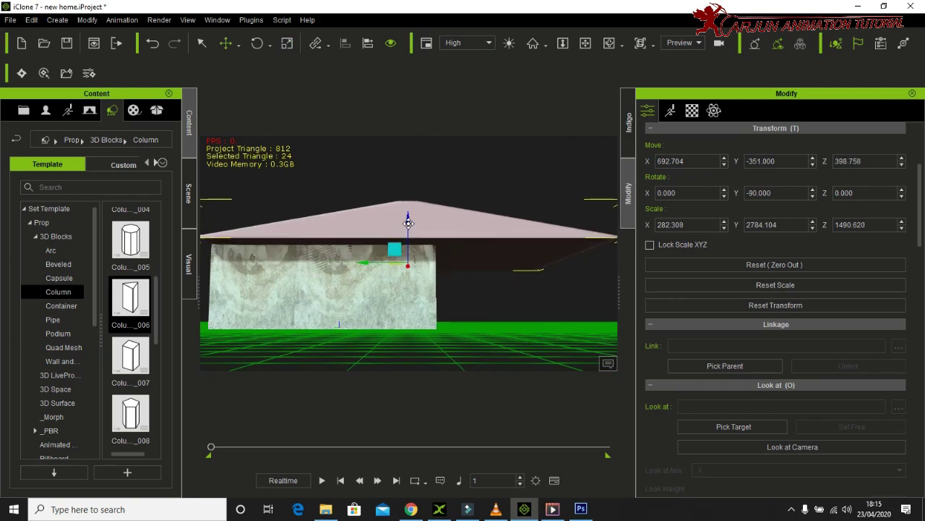
pyautogui.moveTo(403, 192)
pyautogui.mouseDown(button='right')
pyautogui.moveTo(341, 251)
pyautogui.moveTo(491, 238)
pyautogui.moveTo(281, 274)
pyautogui.moveTo(438, 263)
pyautogui.mouseUp(button='right')
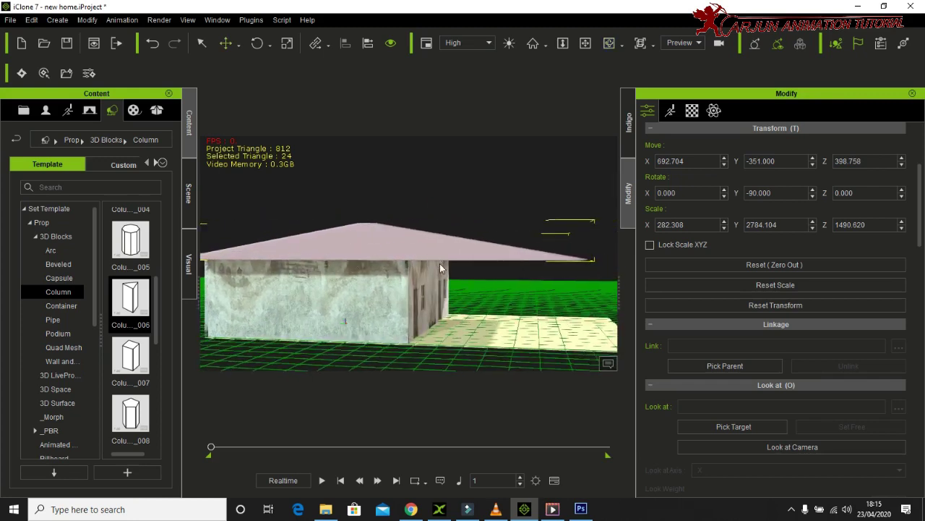
pyautogui.moveTo(432, 214)
pyautogui.mouseDown()
pyautogui.moveTo(429, 207)
pyautogui.moveTo(435, 219)
pyautogui.mouseUp()
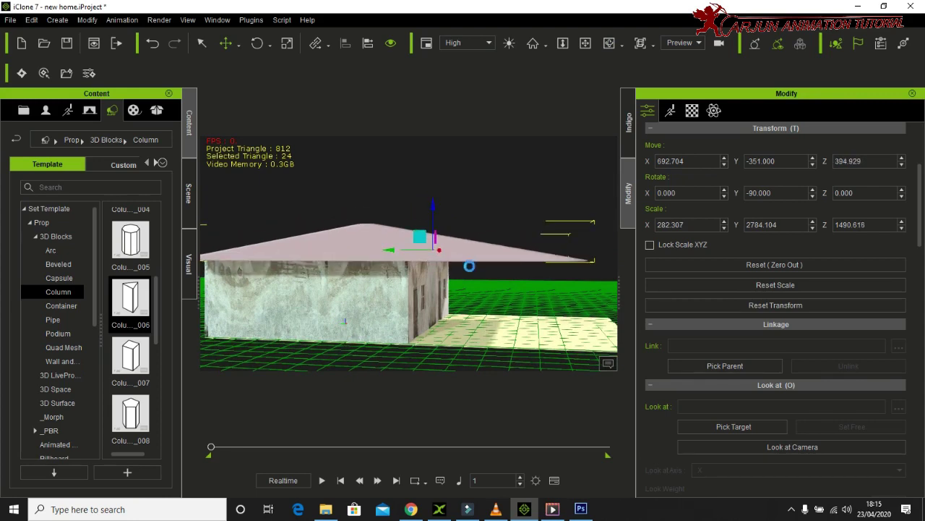
pyautogui.moveTo(479, 264); pyautogui.dragTo(479, 260)
pyautogui.moveTo(489, 250)
pyautogui.mouseDown(button='right')
pyautogui.moveTo(440, 355)
pyautogui.moveTo(274, 245)
pyautogui.moveTo(381, 267)
pyautogui.moveTo(392, 232)
pyautogui.moveTo(423, 248)
pyautogui.moveTo(412, 196)
pyautogui.moveTo(470, 238)
pyautogui.moveTo(532, 260)
pyautogui.moveTo(441, 259)
pyautogui.moveTo(477, 238)
pyautogui.moveTo(506, 177)
pyautogui.moveTo(414, 205)
pyautogui.mouseUp(button='right')
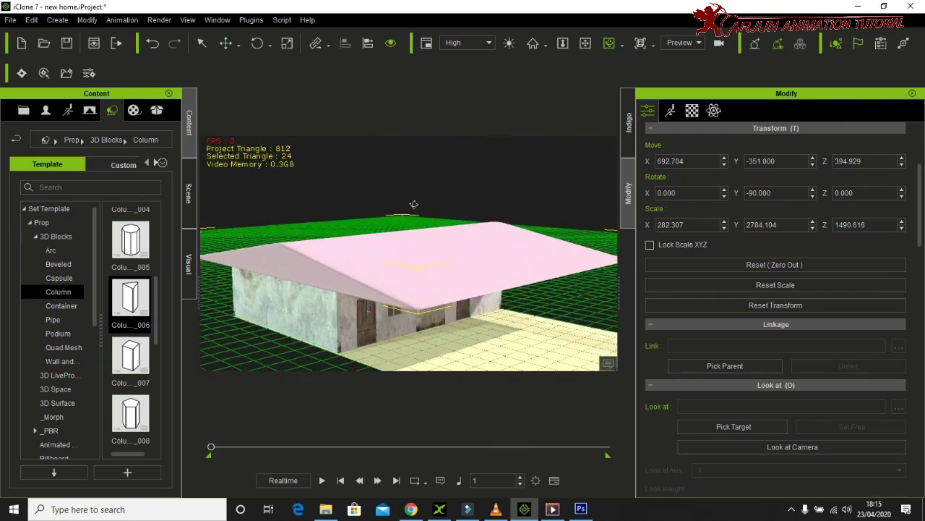
# - Shorten the roof to Scale Z about 1282 and nudge it along X, undoing the overshoot
pyautogui.moveTo(527, 291)
pyautogui.mouseDown(button='right')
pyautogui.moveTo(430, 181)
pyautogui.moveTo(311, 275)
pyautogui.moveTo(293, 298)
pyautogui.moveTo(301, 354)
pyautogui.mouseUp(button='right')
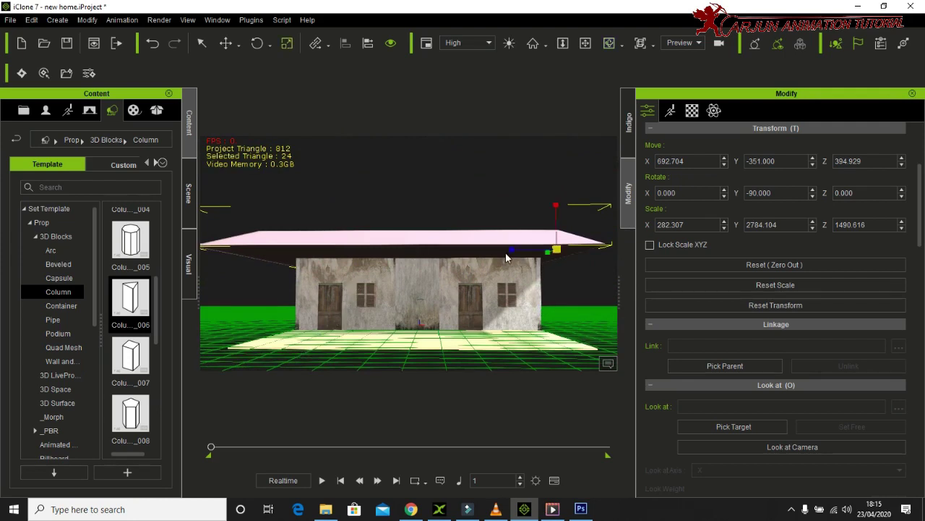
pyautogui.moveTo(510, 249); pyautogui.dragTo(532, 258)
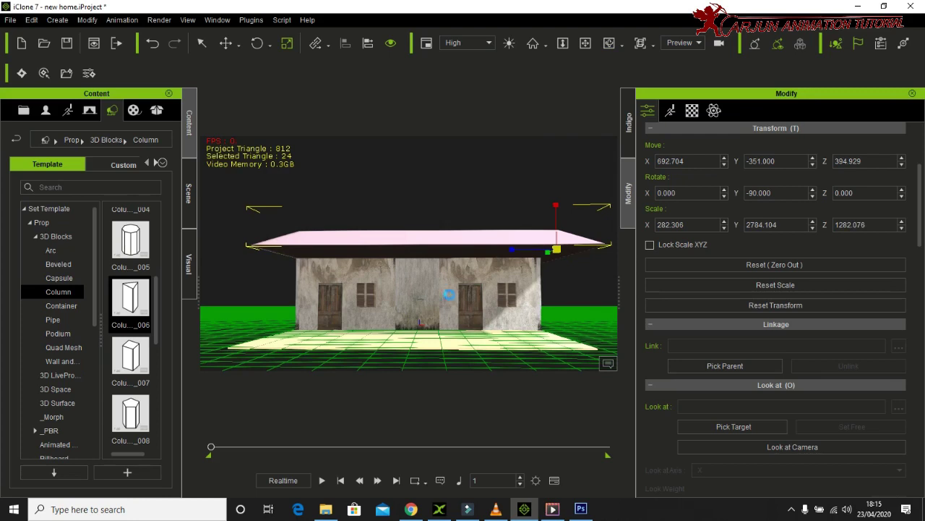
pyautogui.moveTo(376, 298)
pyautogui.mouseDown(button='right')
pyautogui.moveTo(509, 280)
pyautogui.moveTo(312, 295)
pyautogui.mouseUp(button='right')
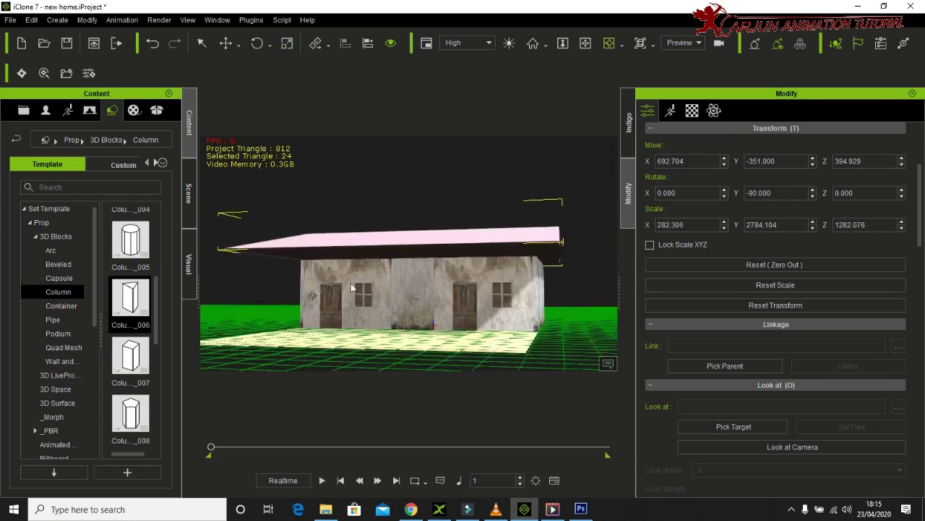
pyautogui.moveTo(610, 246); pyautogui.dragTo(601, 250)
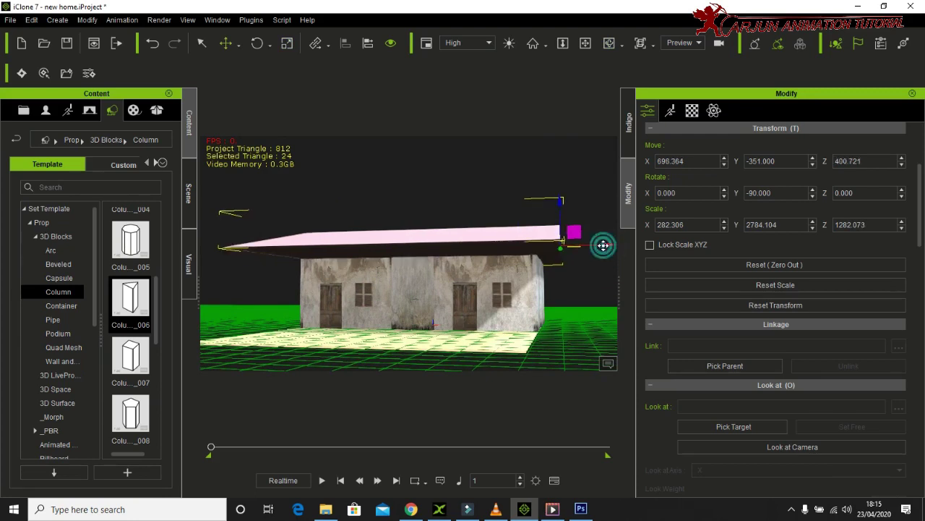
pyautogui.moveTo(589, 246); pyautogui.dragTo(590, 251)
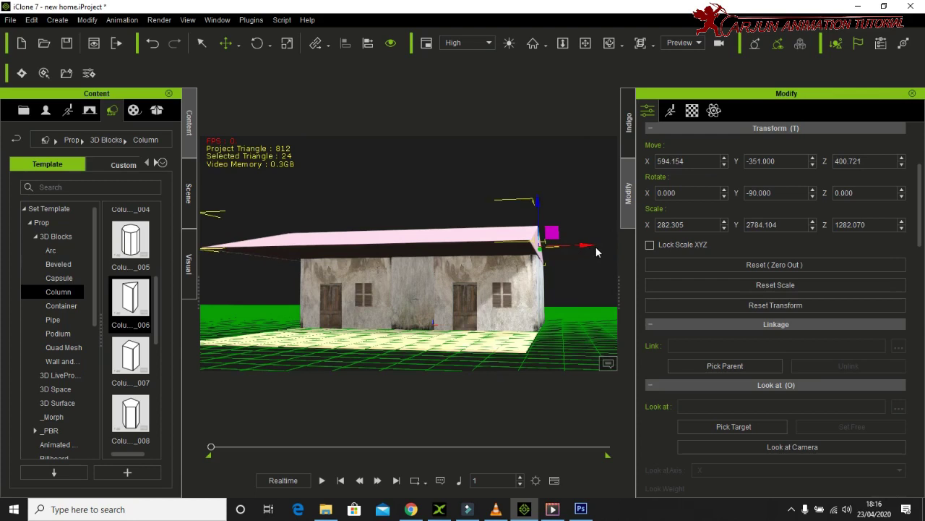
pyautogui.hotkey('ctrl', 'z')
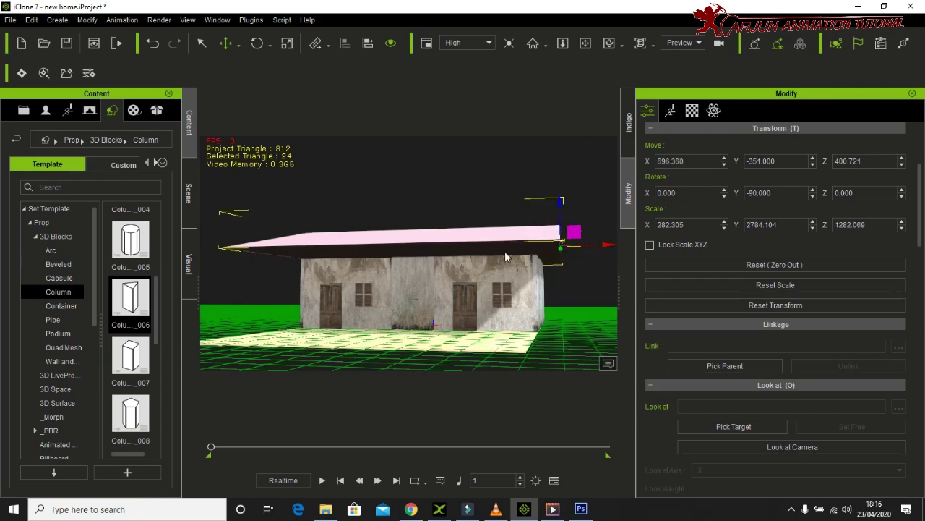
pyautogui.press('q')
pyautogui.moveTo(391, 208); pyautogui.dragTo(426, 332, button='right')
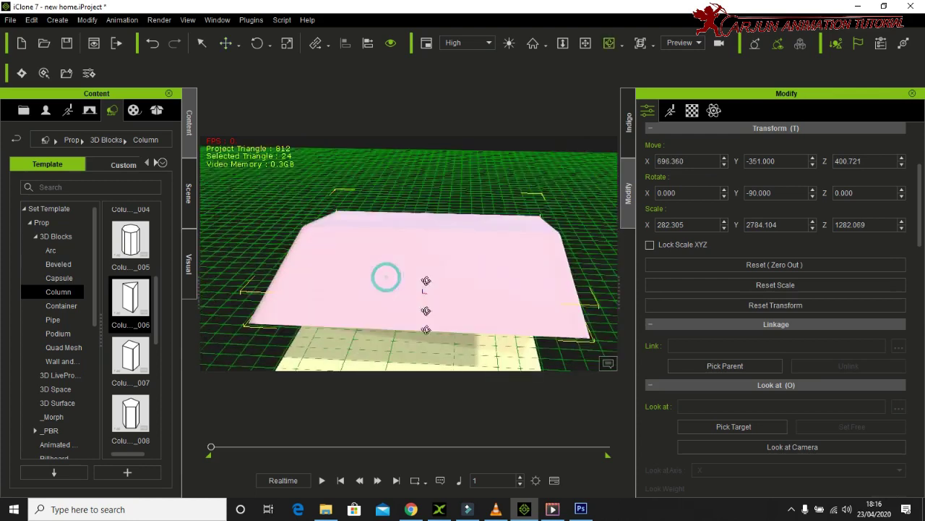
# - Show the roof's PBR material channels, then switch to Chrome's old-window texture results
pyautogui.moveTo(497, 324); pyautogui.dragTo(444, 213, button='right')
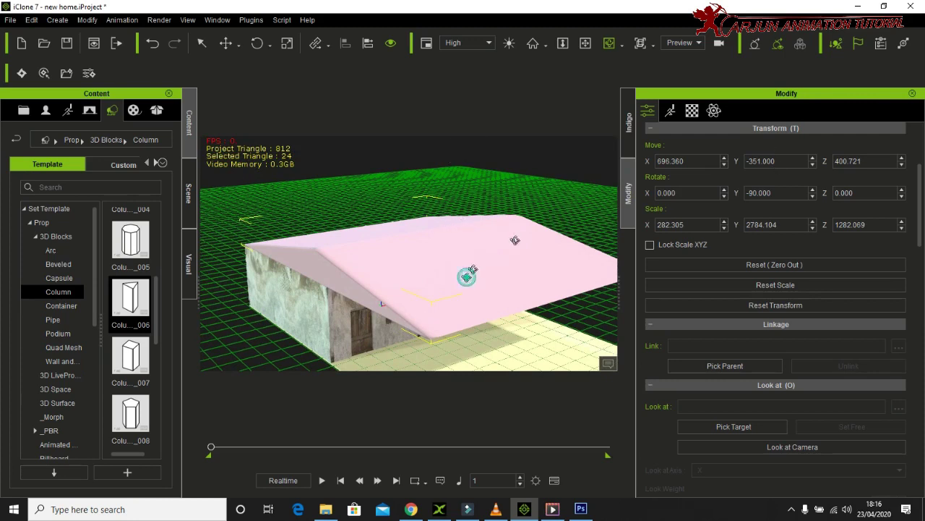
pyautogui.click(695, 109)
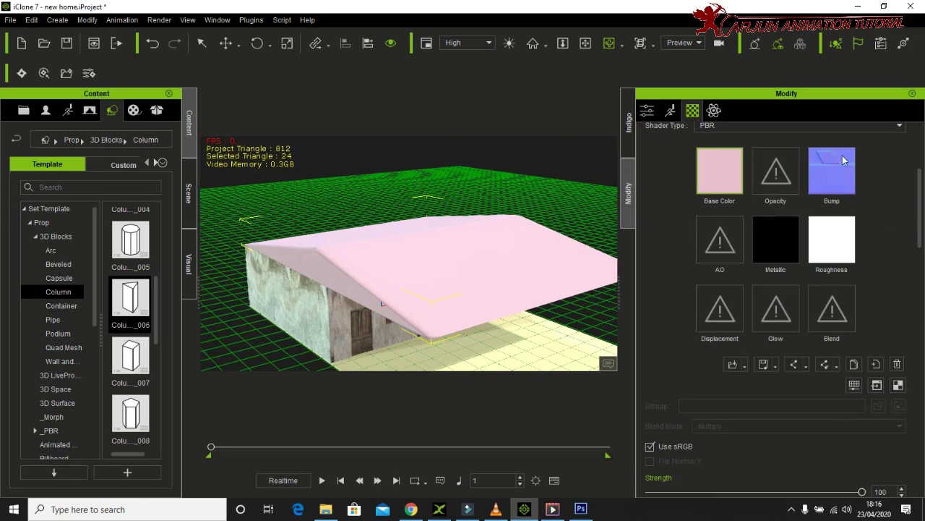
pyautogui.click(411, 509)
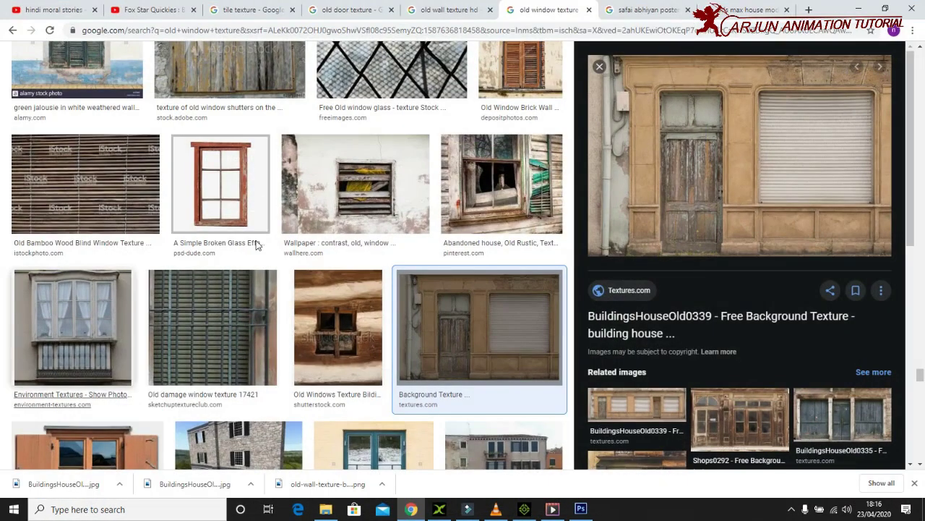
# - Browse the tile texture image results and preview a ceramic roof-tile image
pyautogui.click(245, 9)
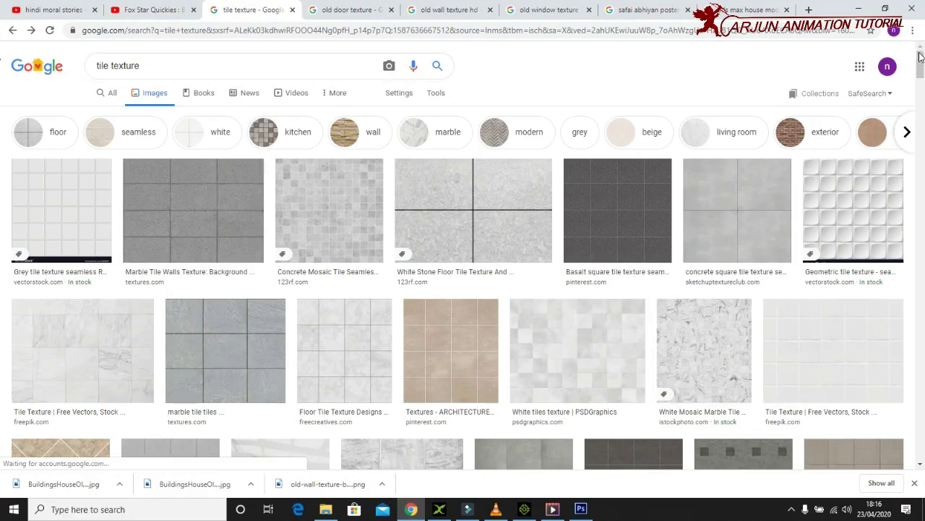
pyautogui.moveTo(919, 64); pyautogui.dragTo(919, 85)
pyautogui.moveTo(922, 93)
pyautogui.mouseDown()
pyautogui.moveTo(909, 205)
pyautogui.moveTo(920, 264)
pyautogui.mouseUp()
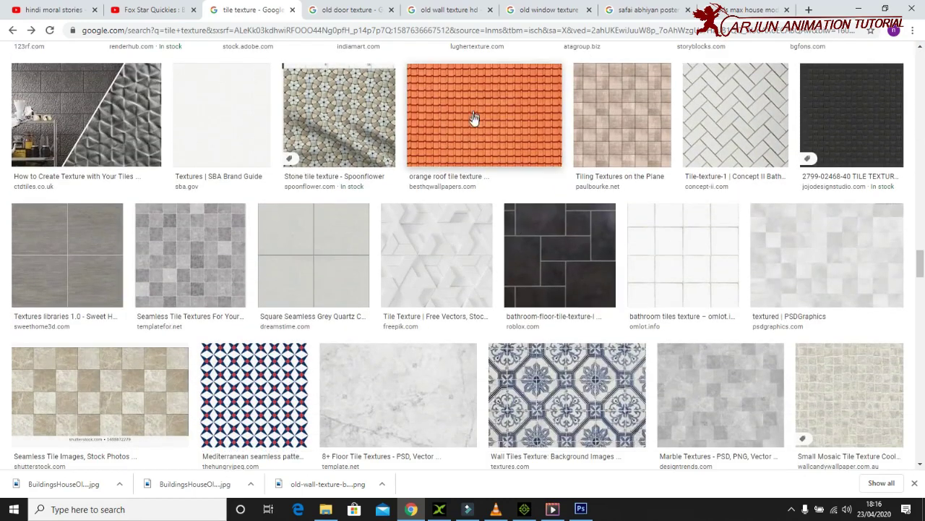
pyautogui.click(474, 118)
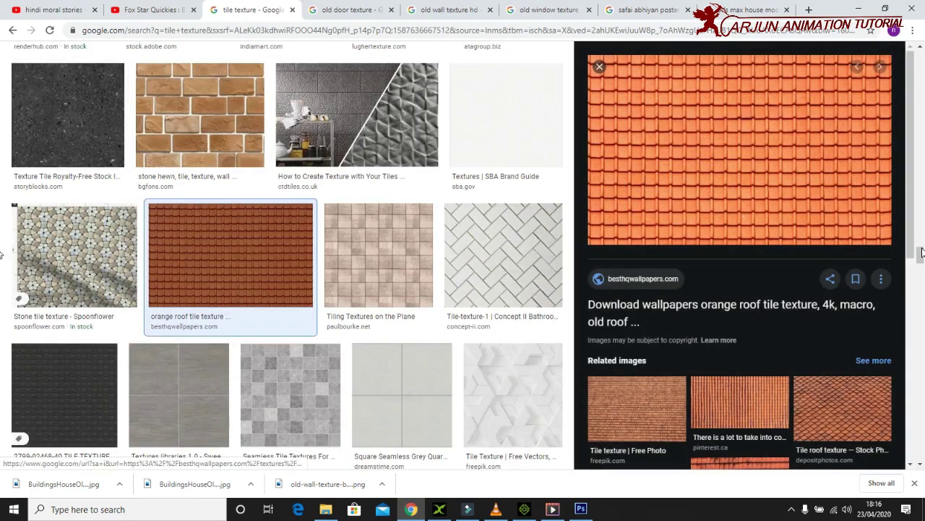
pyautogui.moveTo(922, 259); pyautogui.dragTo(922, 270)
pyautogui.moveTo(911, 232); pyautogui.dragTo(910, 425)
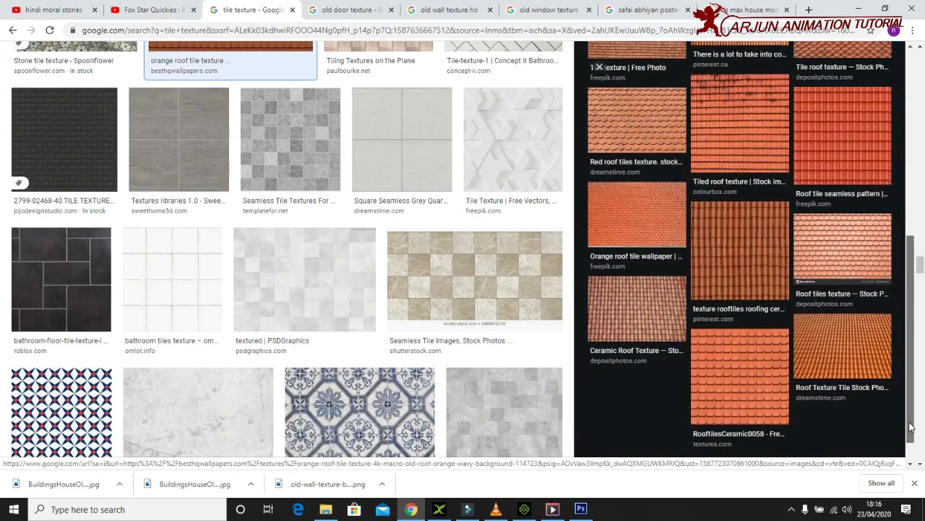
pyautogui.click(747, 239)
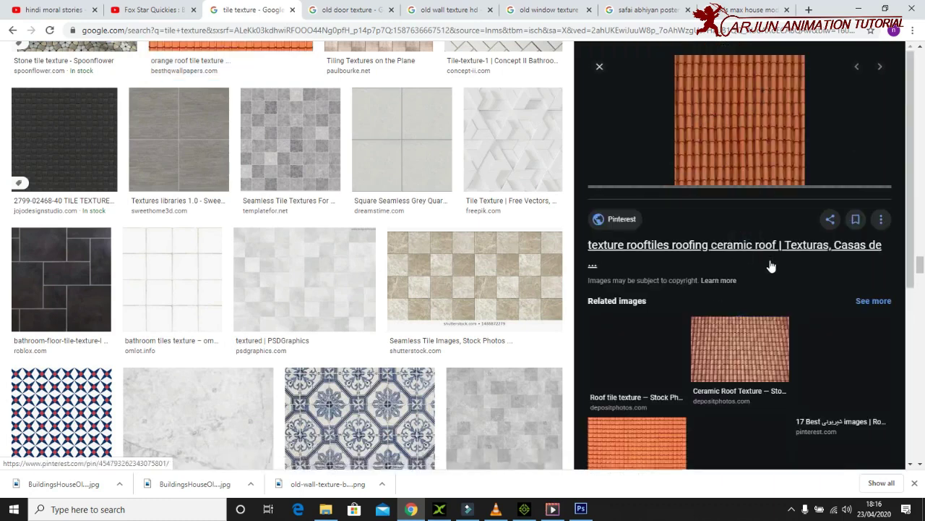
# - Save the orange roof-tile image as a JPEG into the project's texture folder
pyautogui.scroll(-3, 770, 266)
pyautogui.scroll(-1, 768, 265)
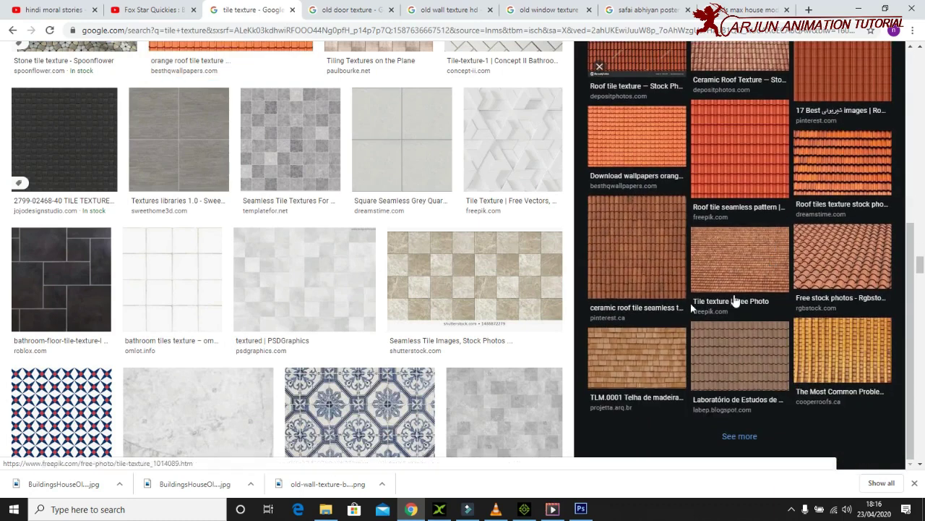
pyautogui.scroll(3, 862, 295)
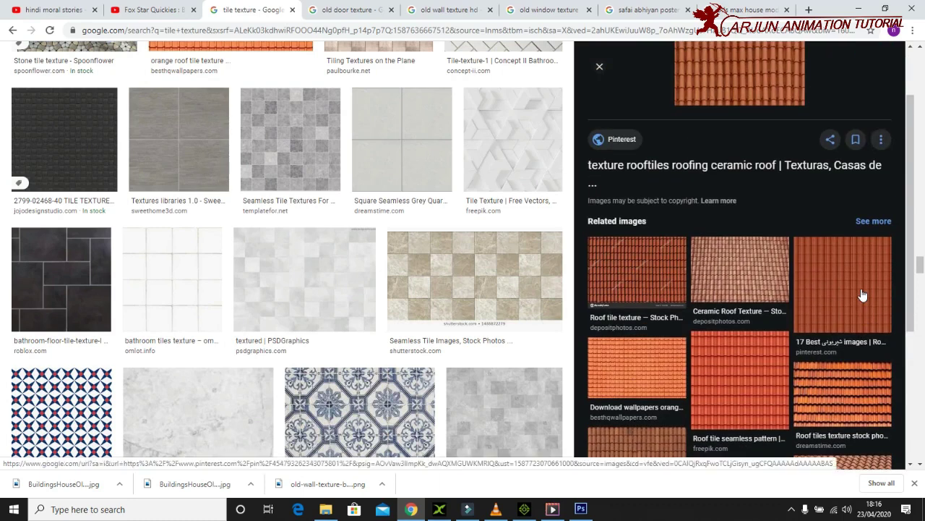
pyautogui.scroll(-3, 862, 295)
pyautogui.scroll(3, 863, 295)
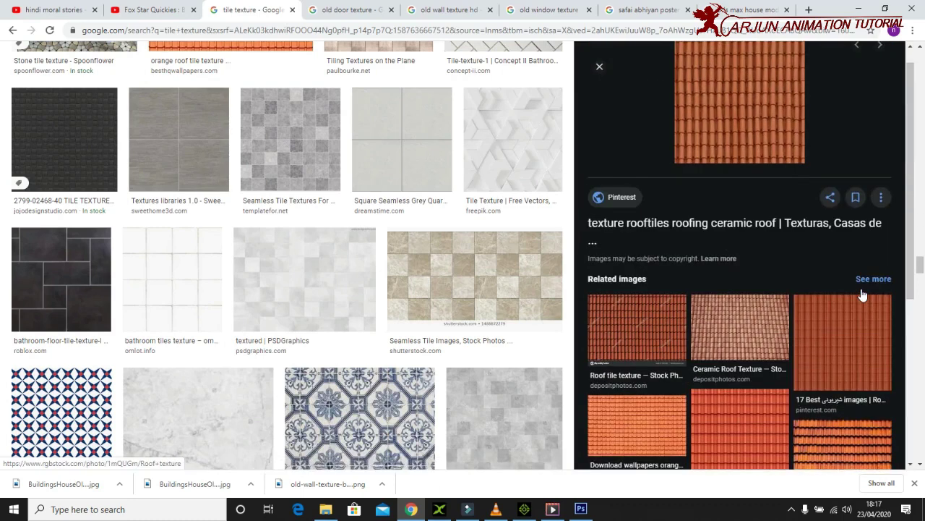
pyautogui.rightClick(749, 88)
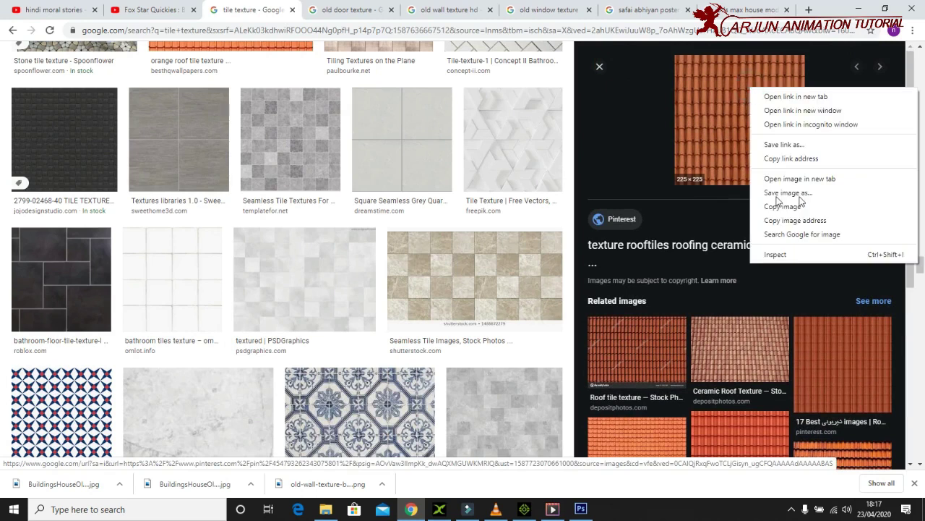
pyautogui.click(788, 192)
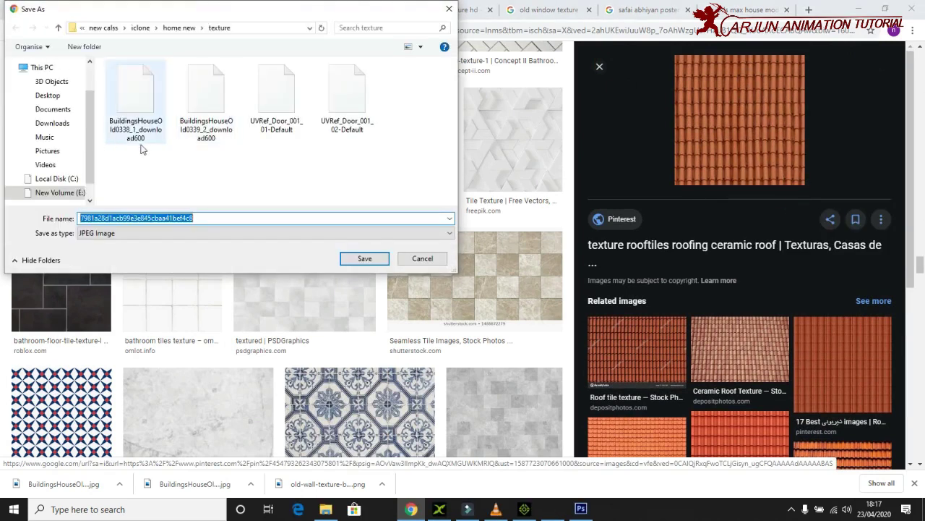
pyautogui.click(361, 258)
# - Open the roof's texture in Photoshop, then return to iClone
pyautogui.click(858, 9)
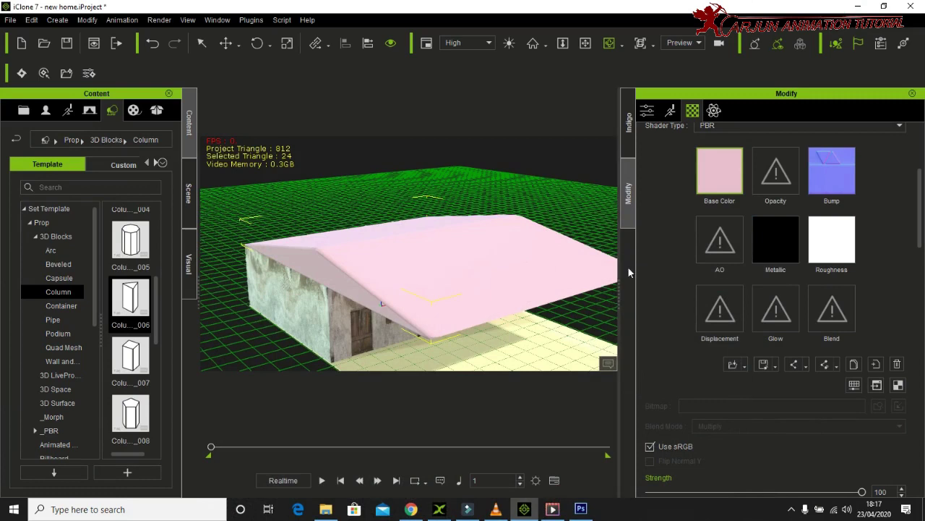
pyautogui.scroll(-3, 911, 261)
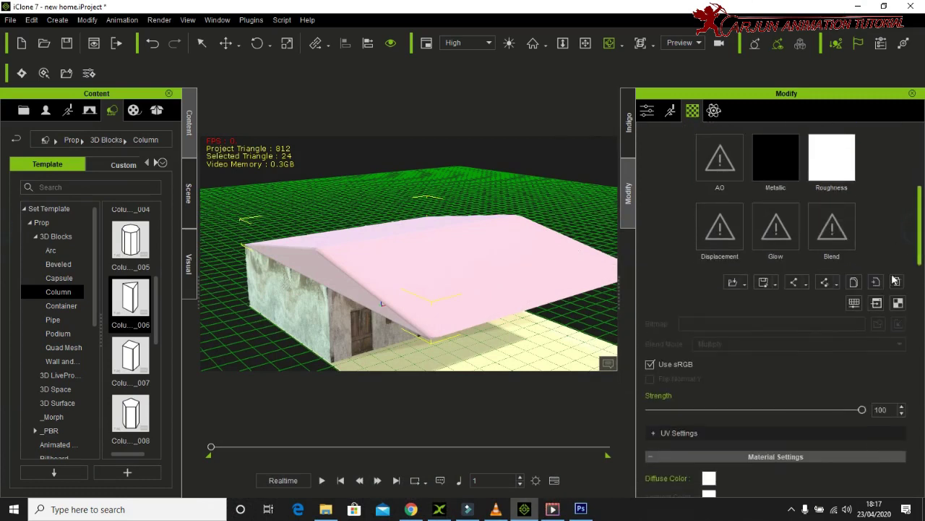
pyautogui.click(899, 300)
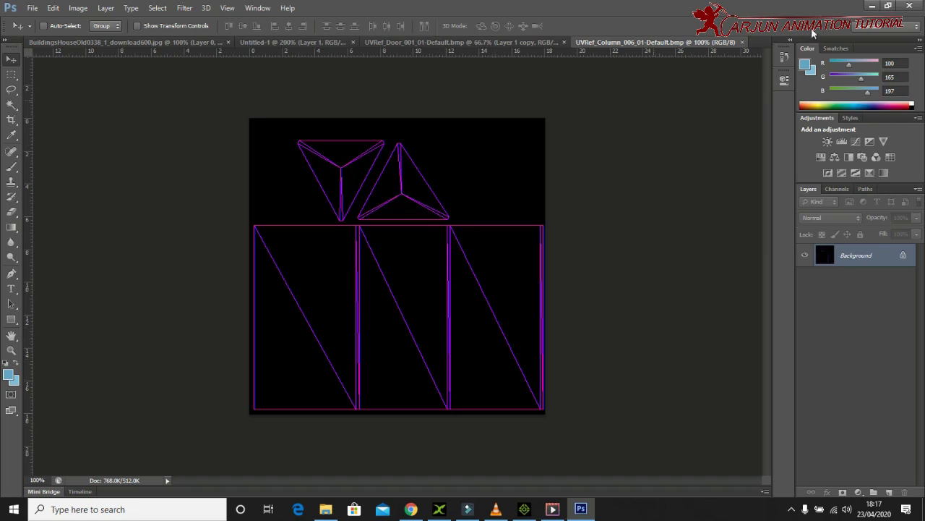
pyautogui.click(874, 6)
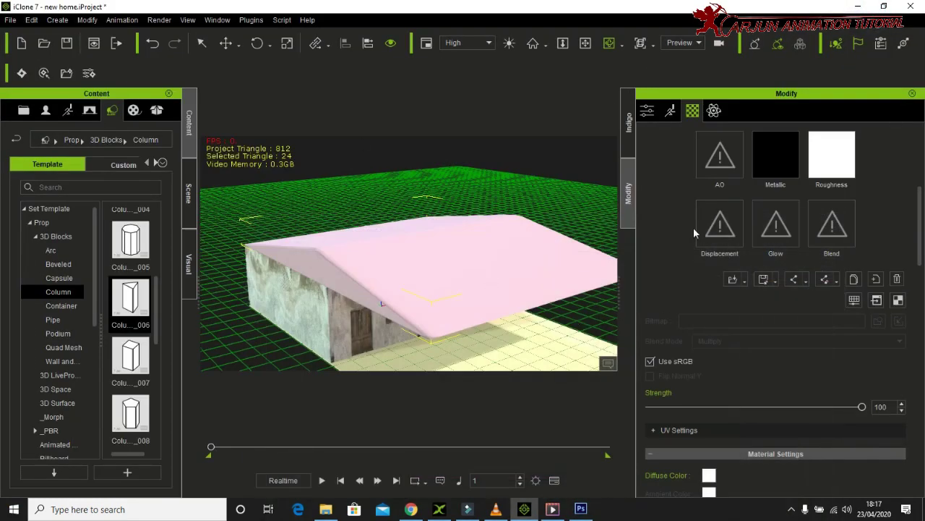
pyautogui.scroll(3, 921, 243)
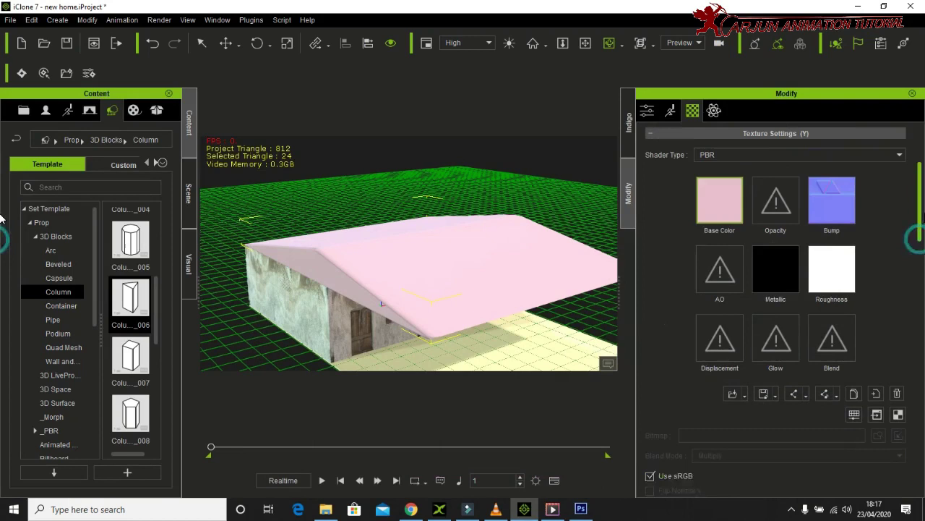
# - Load the orange tile image into the roof's Base Color slot
pyautogui.doubleClick(717, 209)
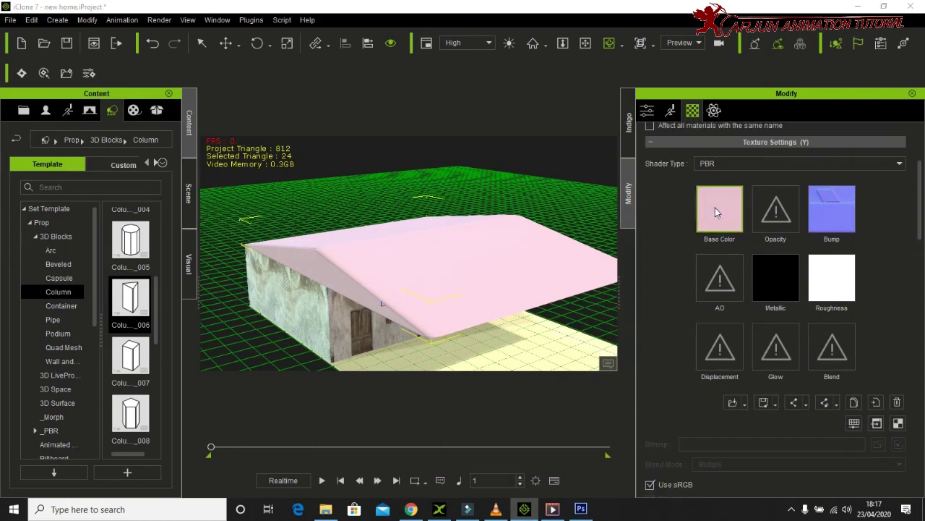
pyautogui.doubleClick(137, 145)
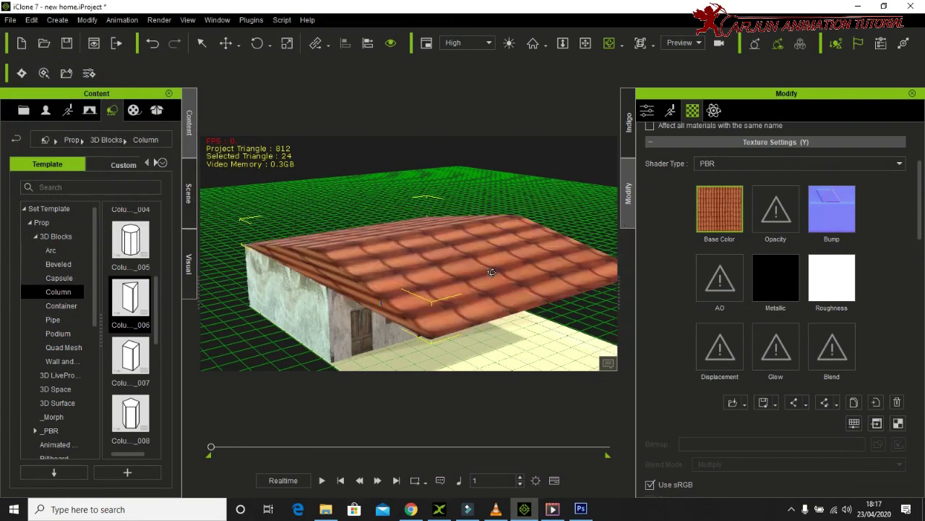
pyautogui.moveTo(523, 271); pyautogui.dragTo(334, 242, button='right')
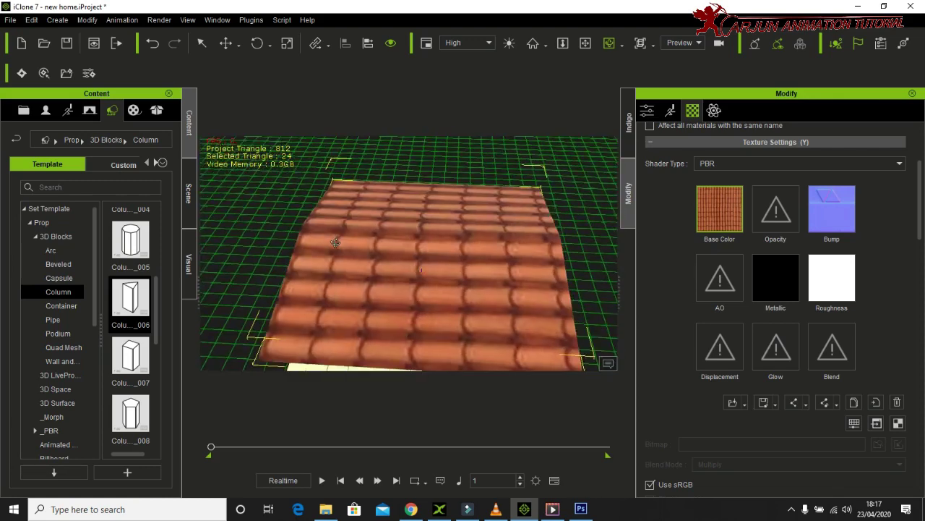
pyautogui.moveTo(352, 184)
pyautogui.mouseDown(button='right')
pyautogui.moveTo(239, 230)
pyautogui.moveTo(2, 394)
pyautogui.mouseUp(button='right')
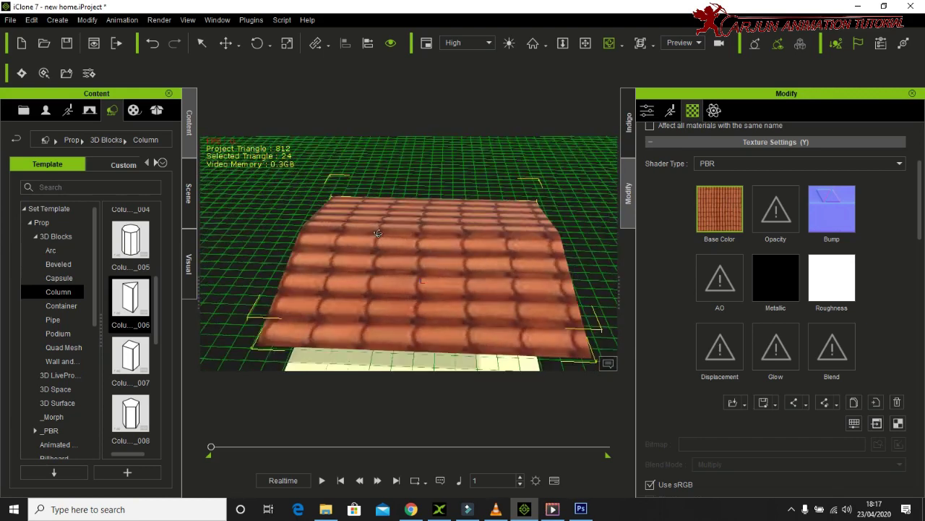
pyautogui.moveTo(921, 234)
pyautogui.mouseDown()
pyautogui.moveTo(2, 291)
pyautogui.moveTo(920, 366)
pyautogui.moveTo(908, 473)
pyautogui.mouseUp()
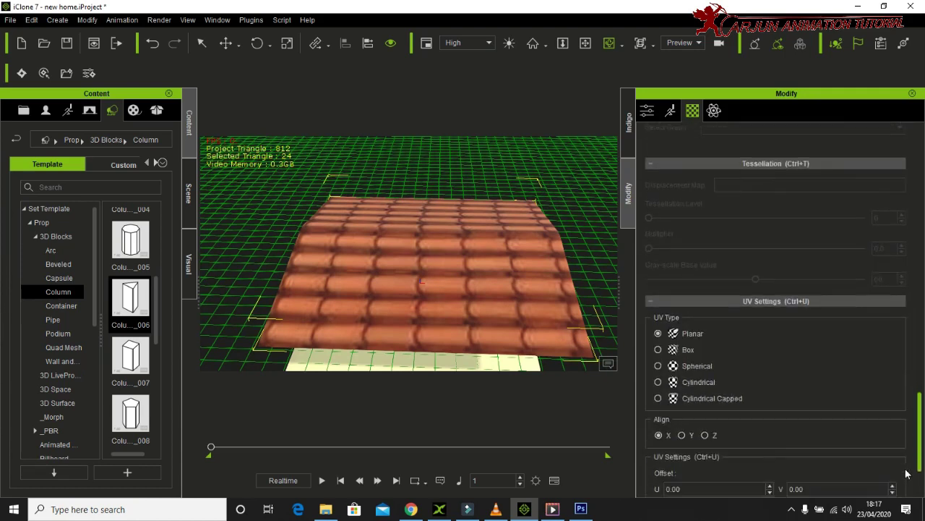
# - Apply Planar UV mapping to the roof, first aligned to Y, then to Z
pyautogui.scroll(-1, 908, 473)
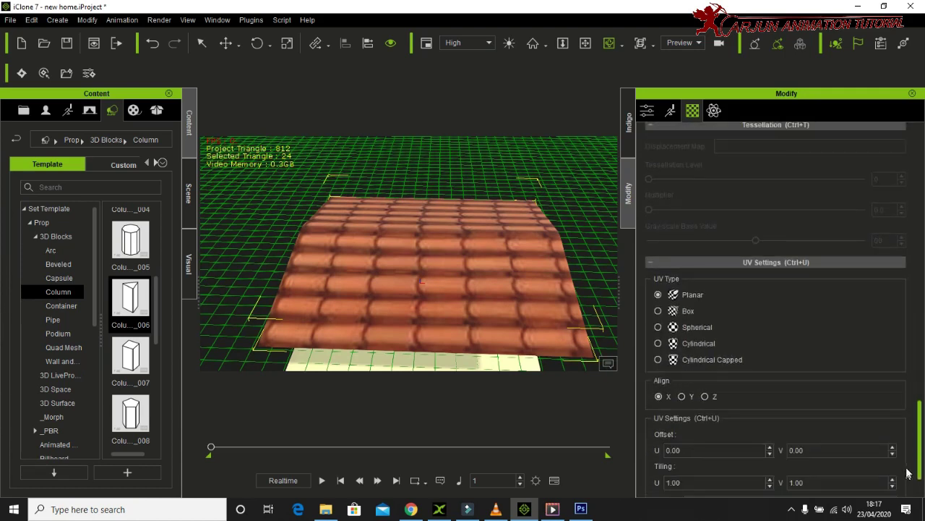
pyautogui.click(658, 310)
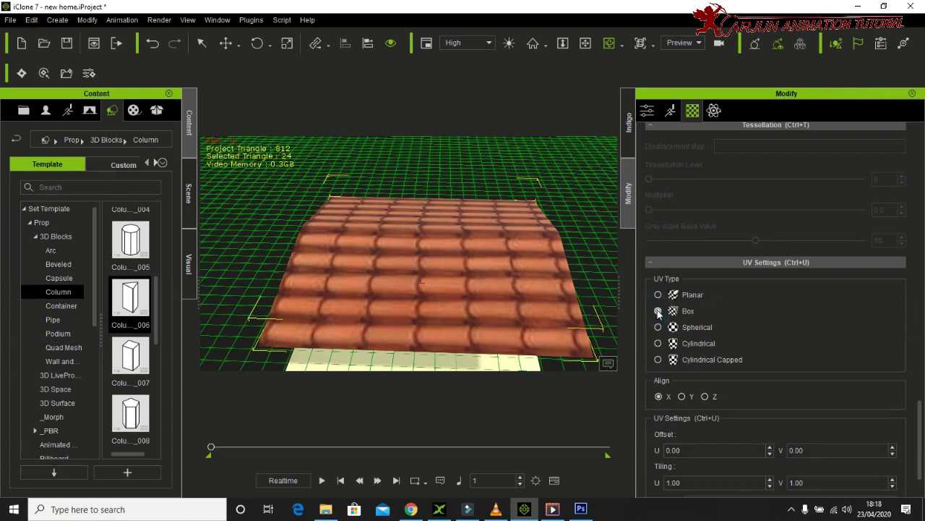
pyautogui.click(658, 294)
pyautogui.click(684, 397)
pyautogui.scroll(-1, 919, 423)
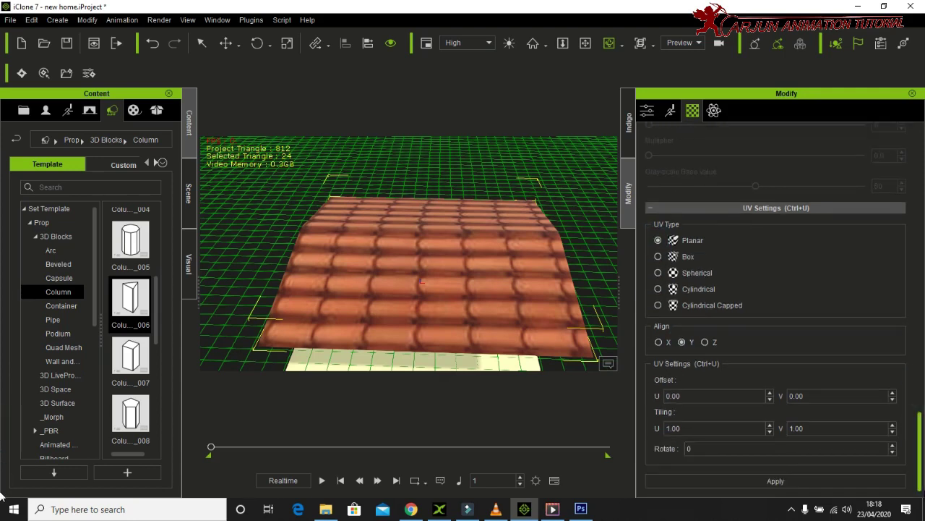
pyautogui.click(806, 486)
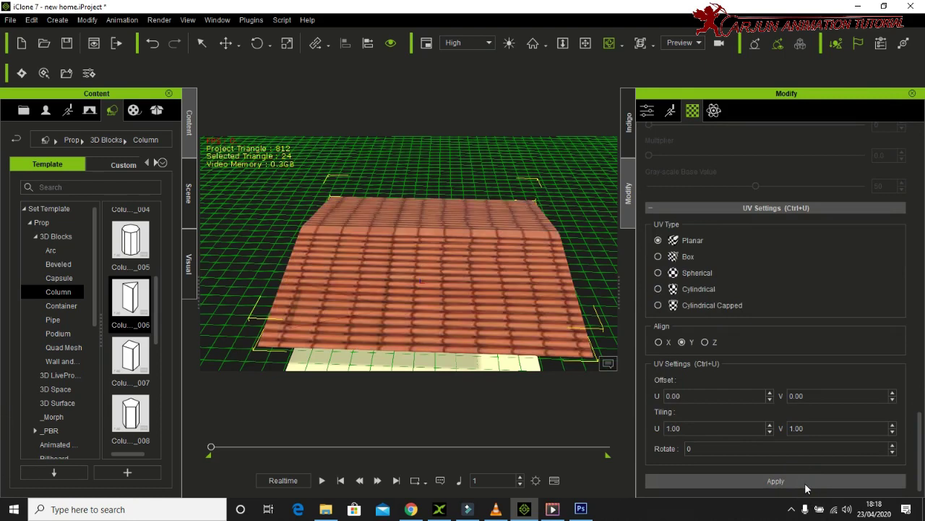
pyautogui.click(706, 342)
pyautogui.click(729, 482)
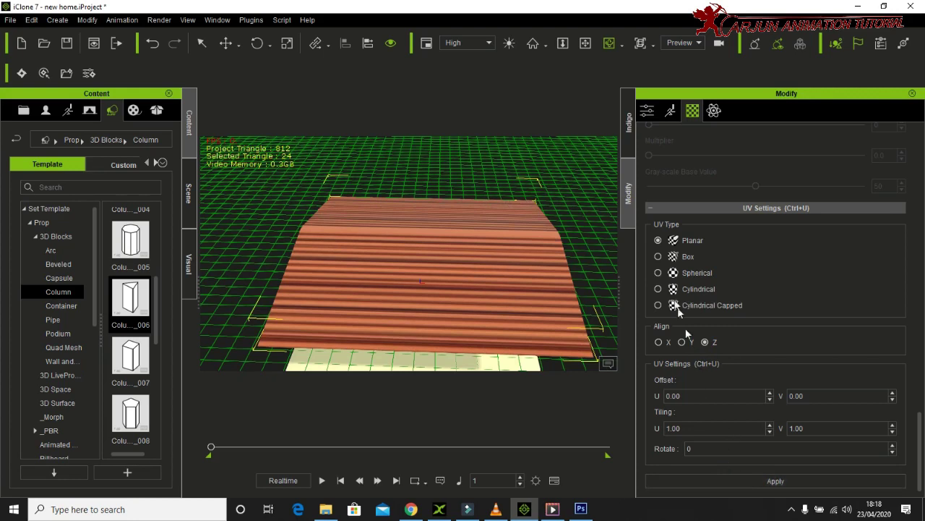
# - Apply Box mapping to the roof, then bring up Photoshop with the column UV layout
pyautogui.click(658, 257)
pyautogui.click(718, 483)
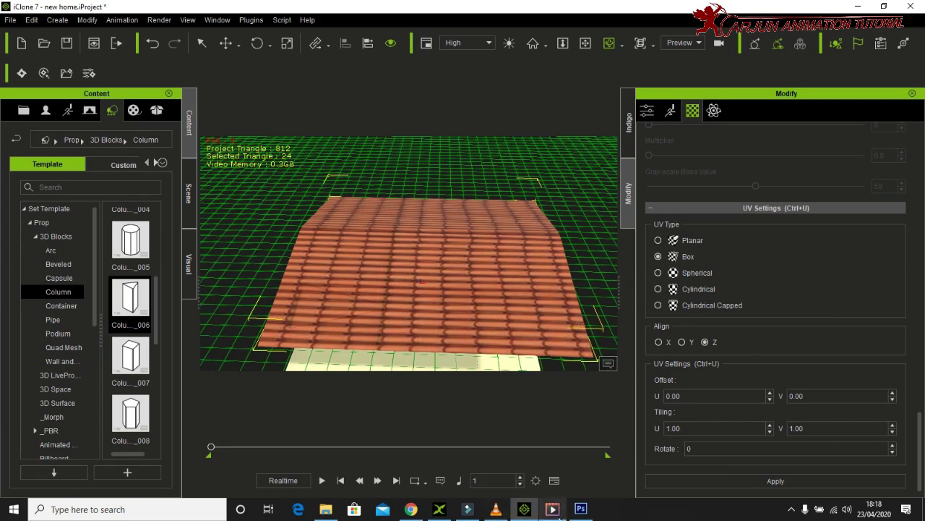
pyautogui.click(579, 510)
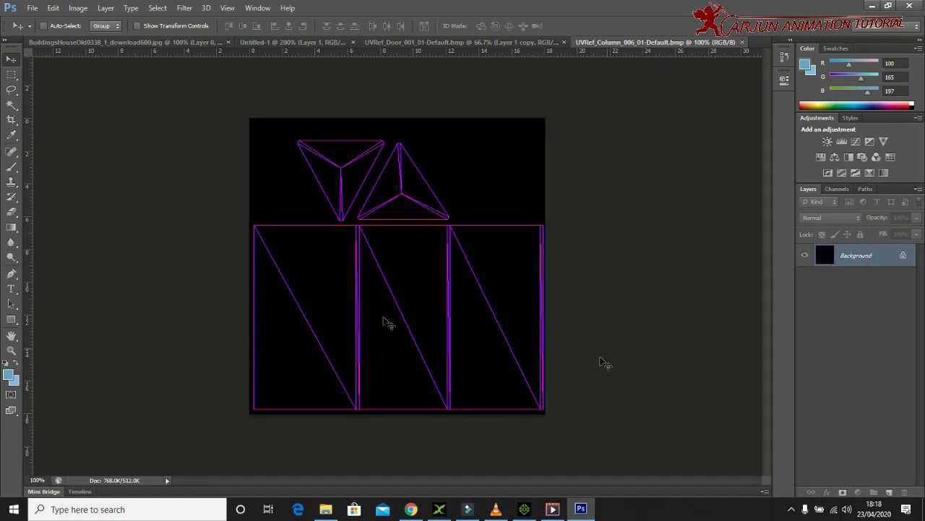
# - Open the orange roof-tile image and paste it as Layer 1 into the UVRef_Column_006 layout
pyautogui.click(32, 8)
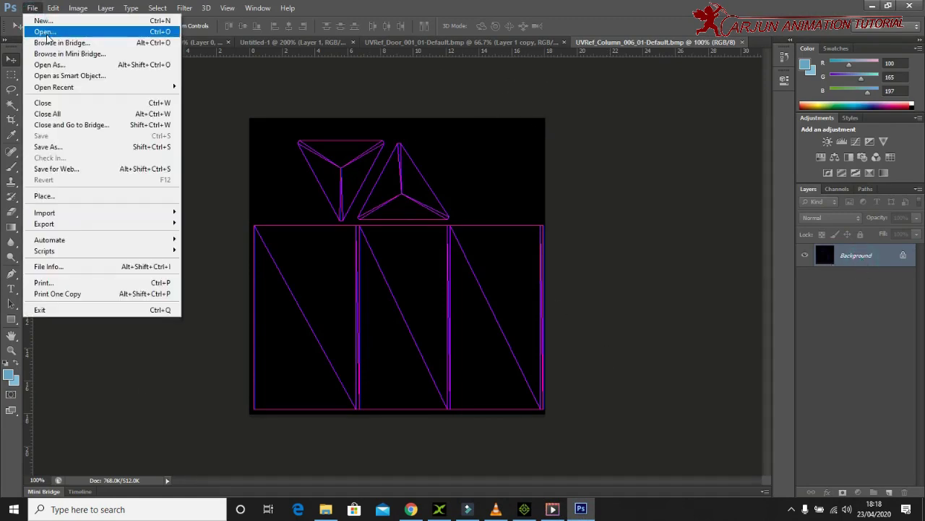
pyautogui.click(40, 32)
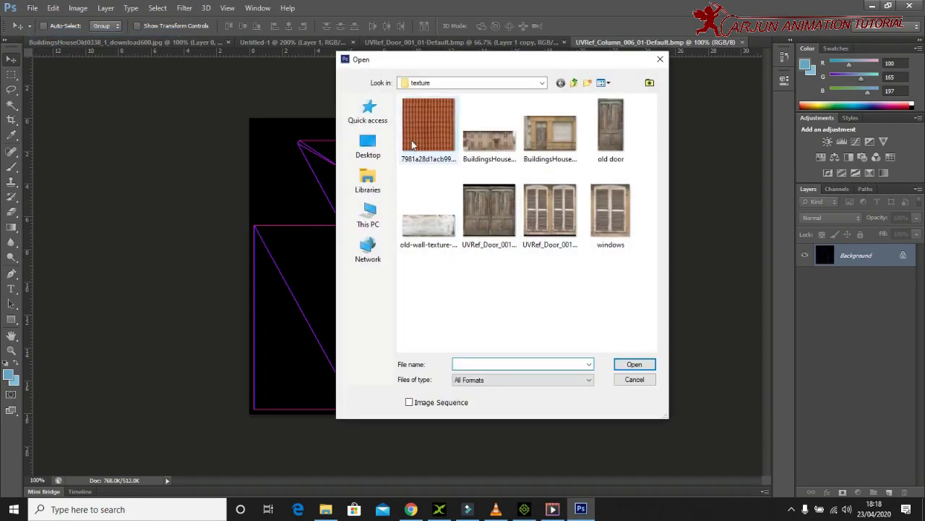
pyautogui.doubleClick(411, 138)
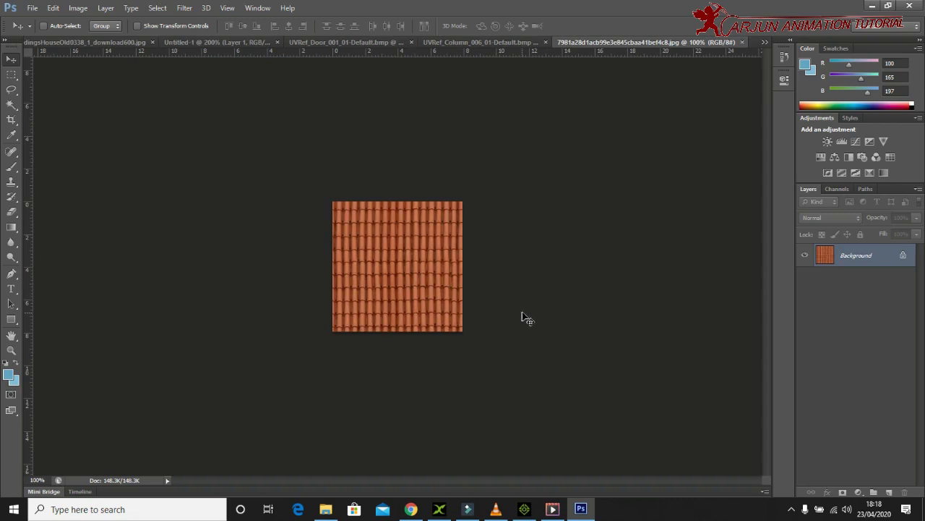
pyautogui.hotkey('ctrl', 'a')
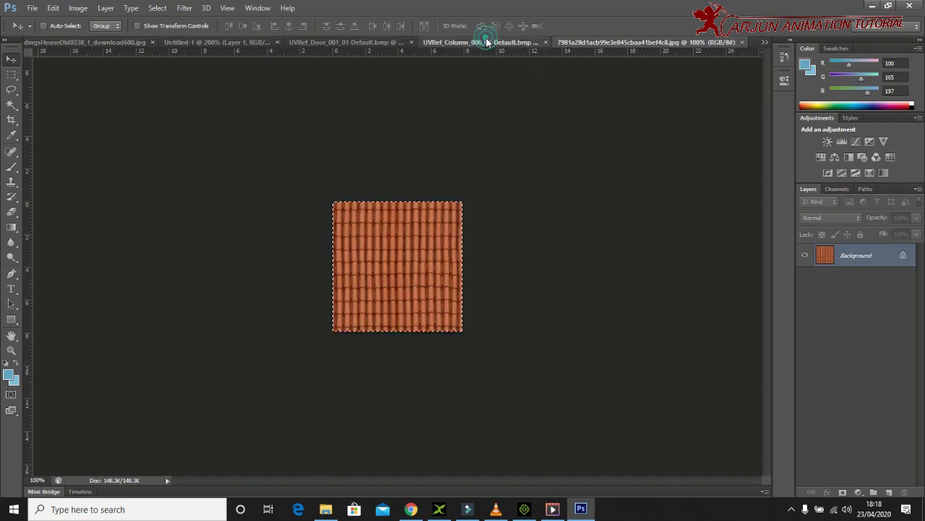
pyautogui.click(486, 42)
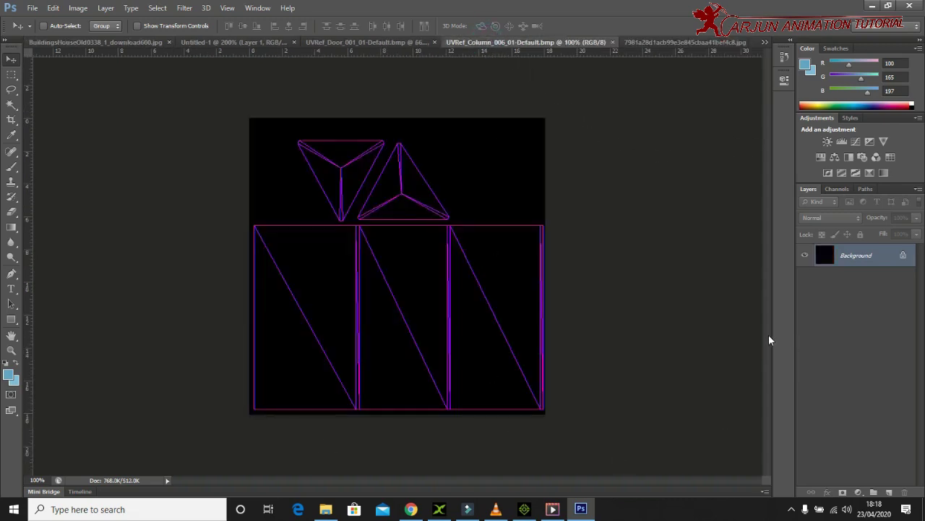
pyautogui.hotkey('ctrl', 'v')
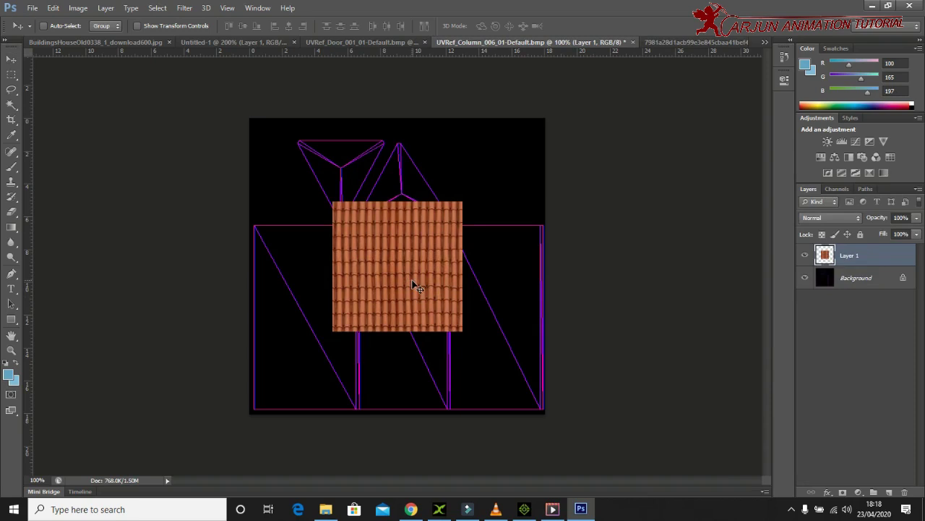
pyautogui.hotkey('ctrl', 't')
# - Rotate the tile layer a quarter turn, place it on the lower right panel, and resize its height
pyautogui.moveTo(456, 354)
pyautogui.mouseDown()
pyautogui.moveTo(510, 178)
pyautogui.moveTo(509, 188)
pyautogui.mouseUp()
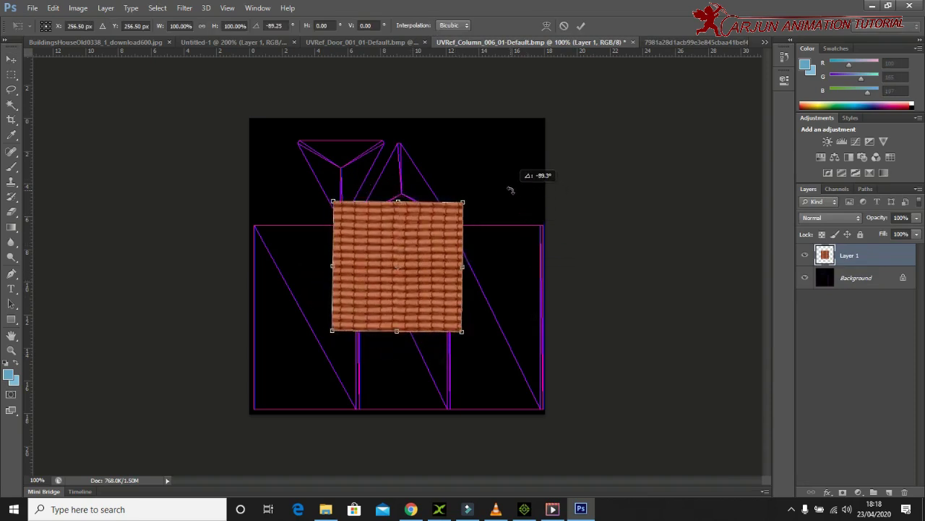
pyautogui.moveTo(437, 290); pyautogui.dragTo(532, 372)
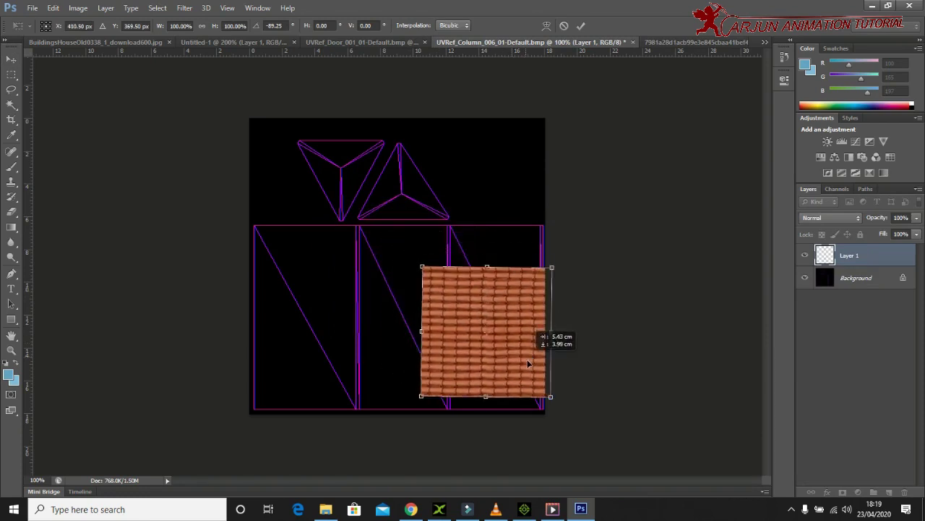
pyautogui.moveTo(532, 372)
pyautogui.mouseDown()
pyautogui.moveTo(559, 375)
pyautogui.moveTo(548, 350)
pyautogui.mouseUp()
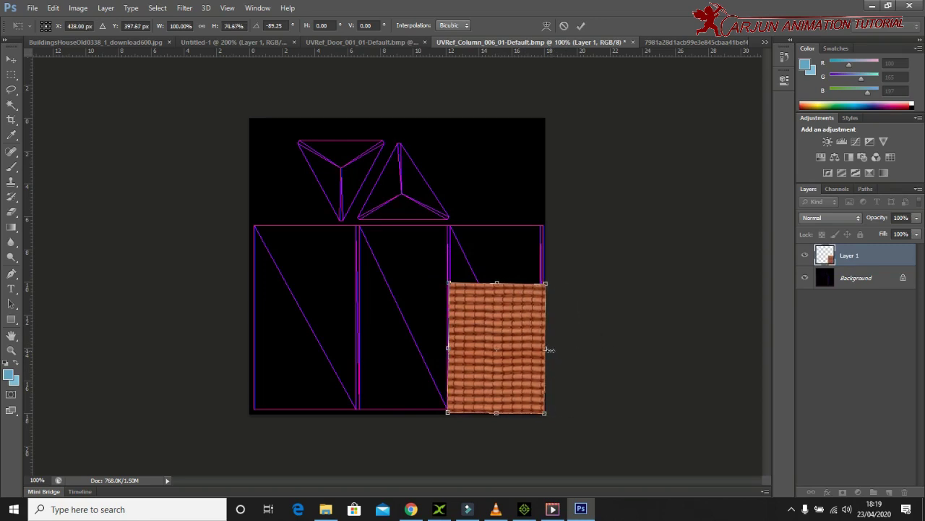
pyautogui.hotkey('ctrl', '+')
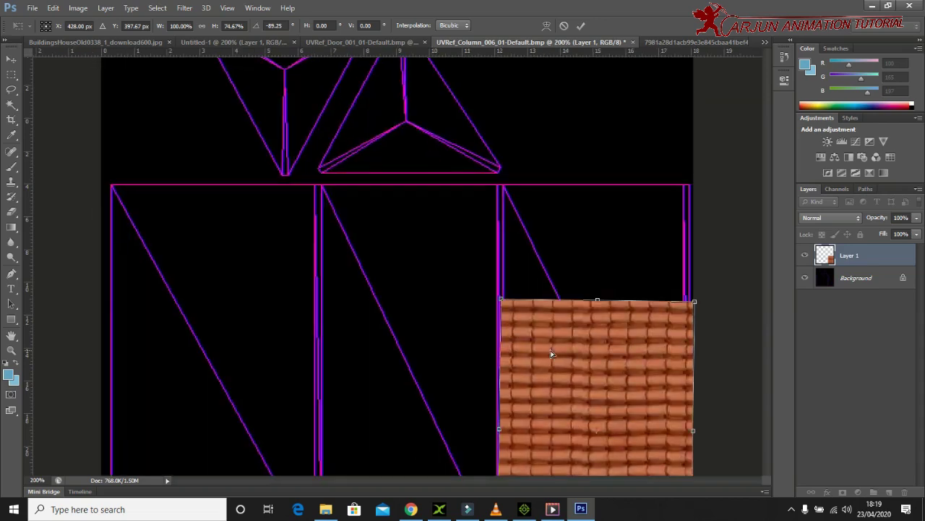
pyautogui.moveTo(600, 346); pyautogui.dragTo(538, 267)
pyautogui.moveTo(532, 330)
pyautogui.mouseDown()
pyautogui.moveTo(554, 321)
pyautogui.moveTo(556, 378)
pyautogui.mouseUp()
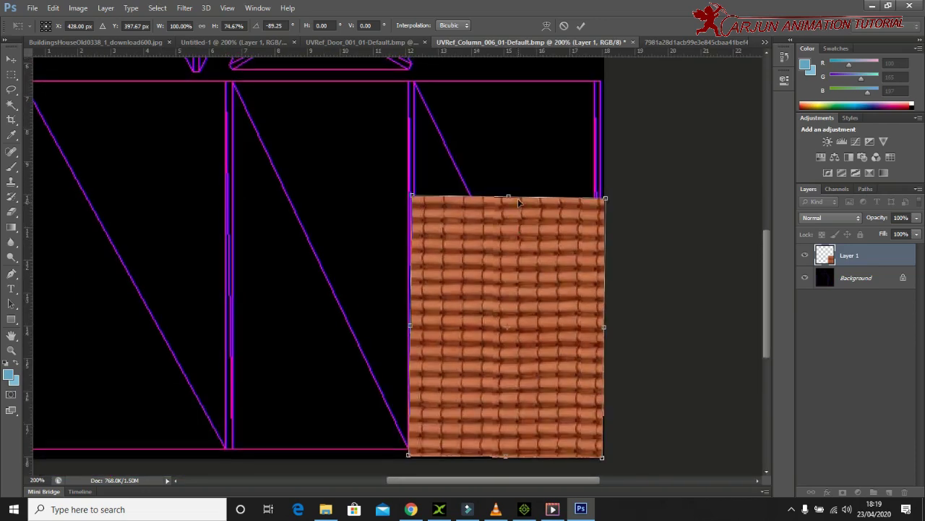
pyautogui.moveTo(507, 197)
pyautogui.mouseDown()
pyautogui.moveTo(507, 258)
pyautogui.moveTo(516, 246)
pyautogui.moveTo(535, 311)
pyautogui.mouseUp()
pyautogui.press('Return')
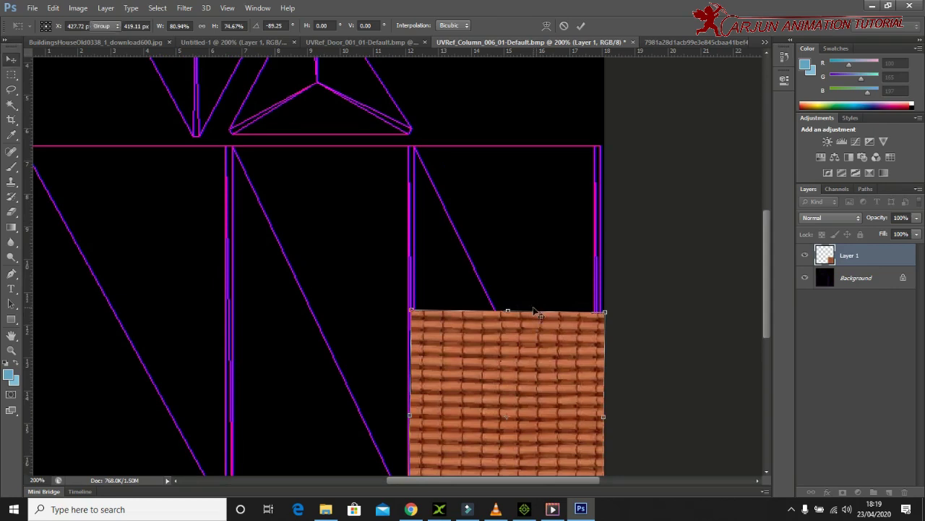
# - Move the tiles to the panel's top, add an aligned copy below, and merge both layers
pyautogui.moveTo(528, 371); pyautogui.dragTo(530, 213)
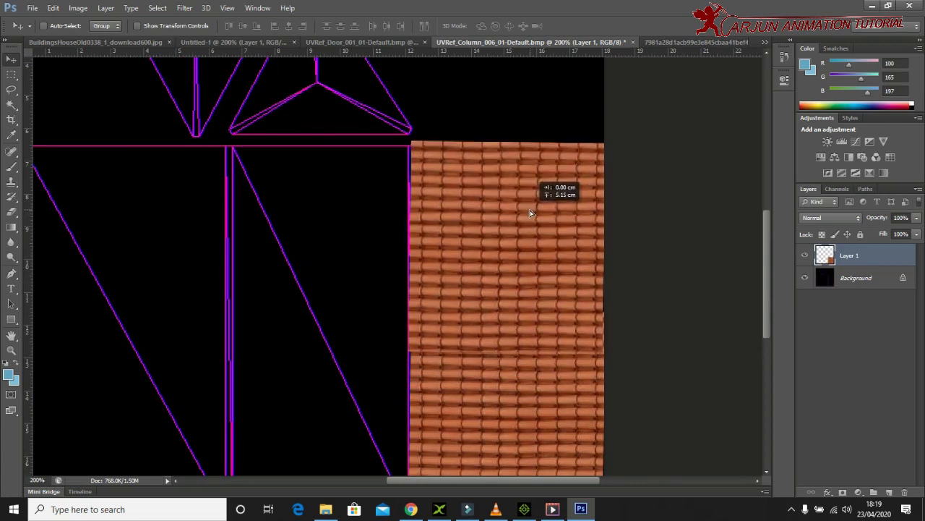
pyautogui.keyDown('alt'); pyautogui.click(531, 214); pyautogui.keyUp('alt')
pyautogui.press('Right')
pyautogui.press('Right')
pyautogui.press('Left')
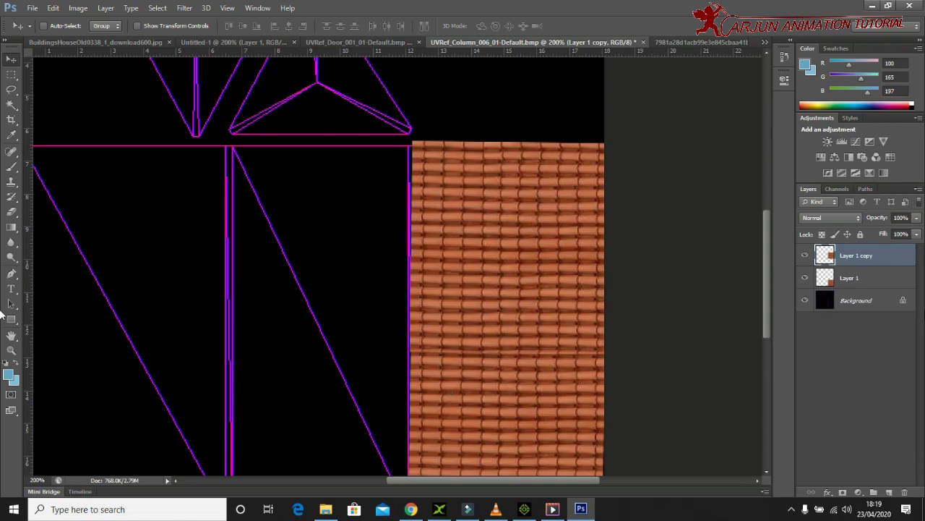
pyautogui.keyDown('shift'); pyautogui.click(876, 280); pyautogui.keyUp('shift')
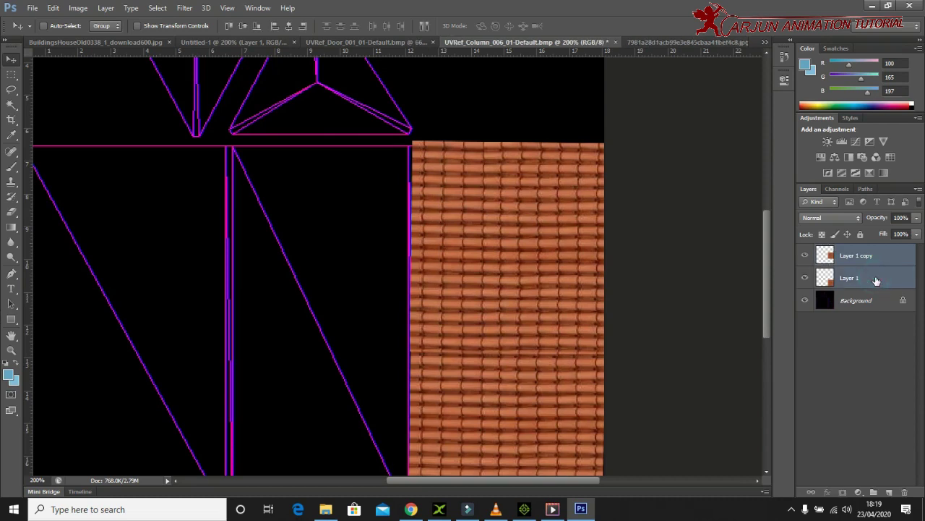
pyautogui.hotkey('ctrl', 'e')
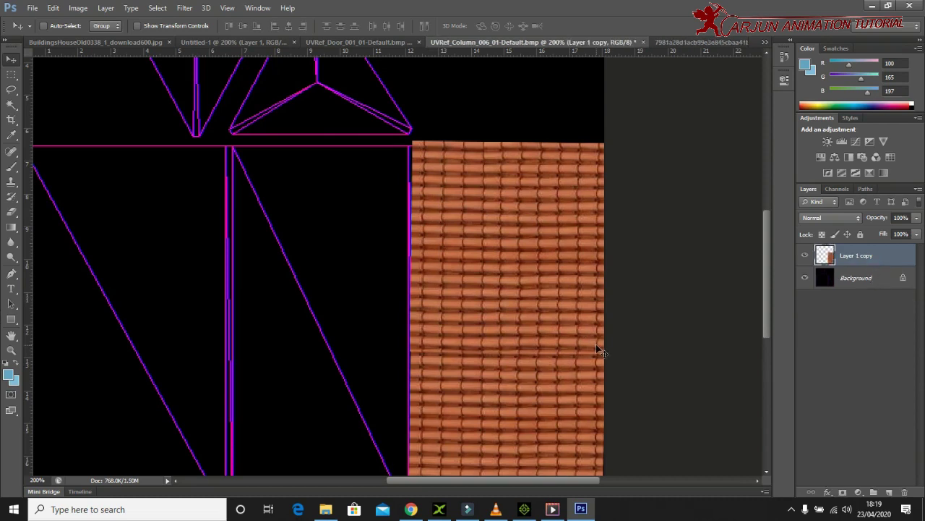
pyautogui.hotkey('ctrl', '-')
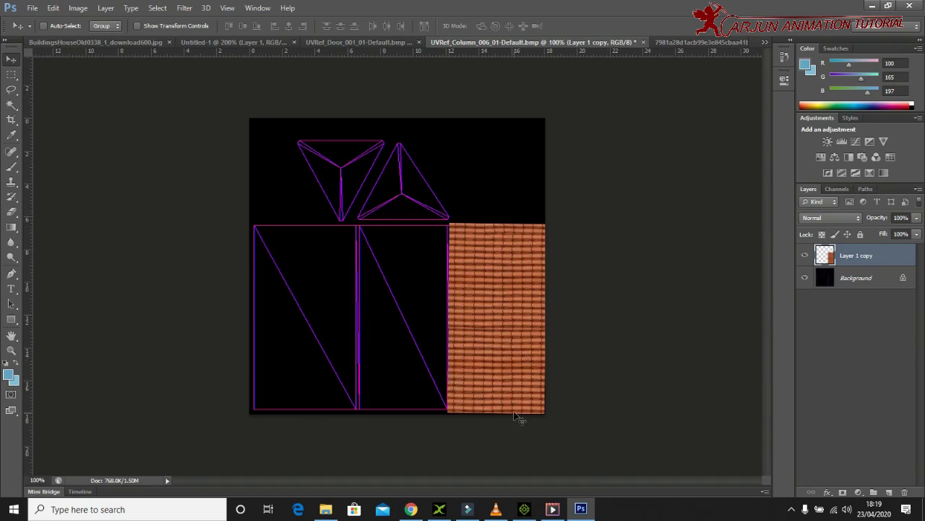
# - Copy the tiles over the middle and left black panels, then view at 200%
pyautogui.moveTo(530, 365); pyautogui.dragTo(429, 361)
pyautogui.hotkey('ctrl', 't')
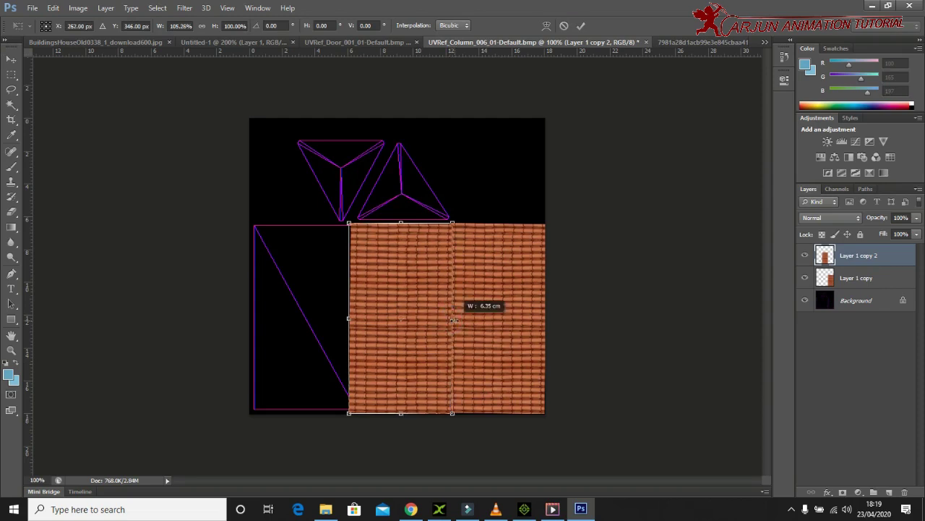
pyautogui.press('Return')
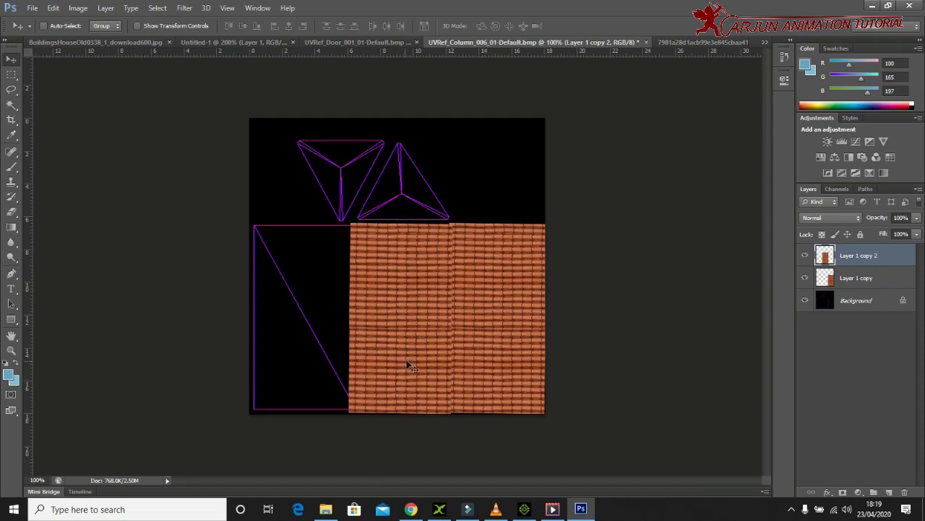
pyautogui.moveTo(413, 359); pyautogui.dragTo(313, 353)
pyautogui.hotkey('ctrl', 'j')
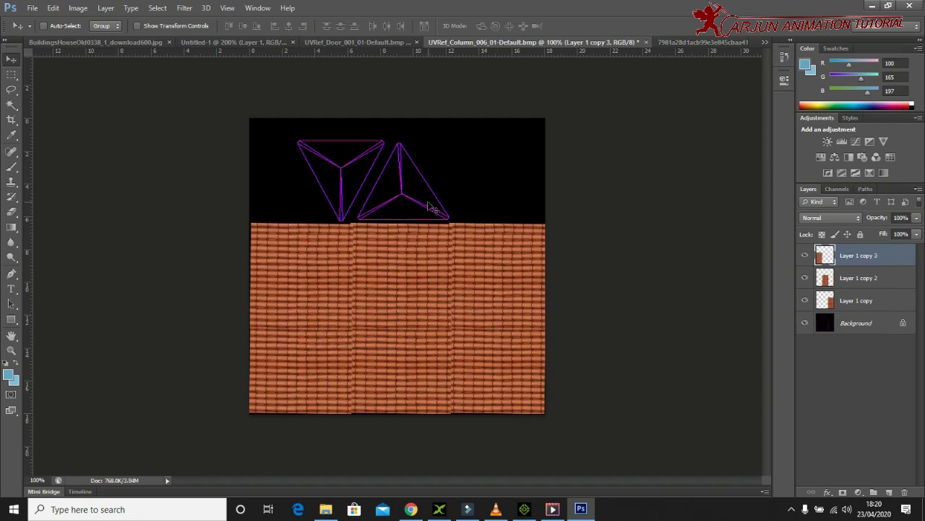
pyautogui.hotkey('ctrl', '-')
pyautogui.hotkey('ctrl', '-')
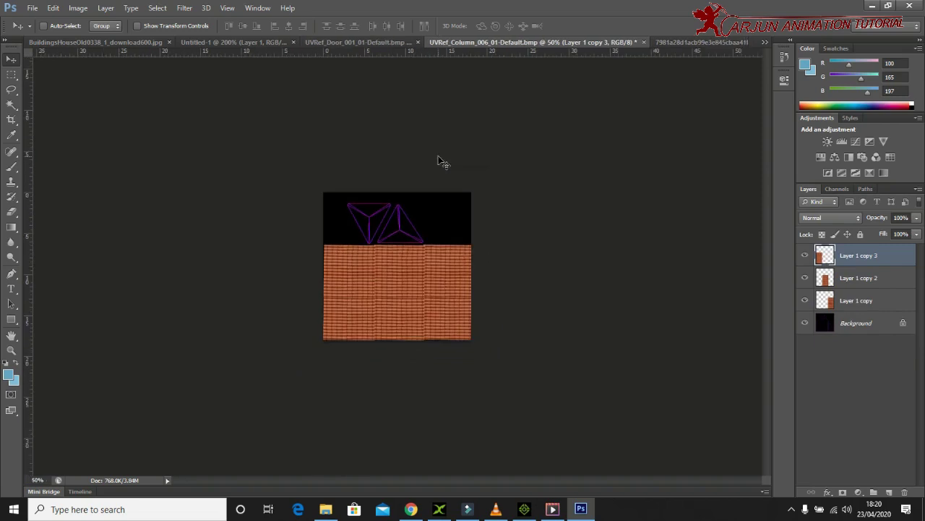
pyautogui.hotkey('ctrl', '+')
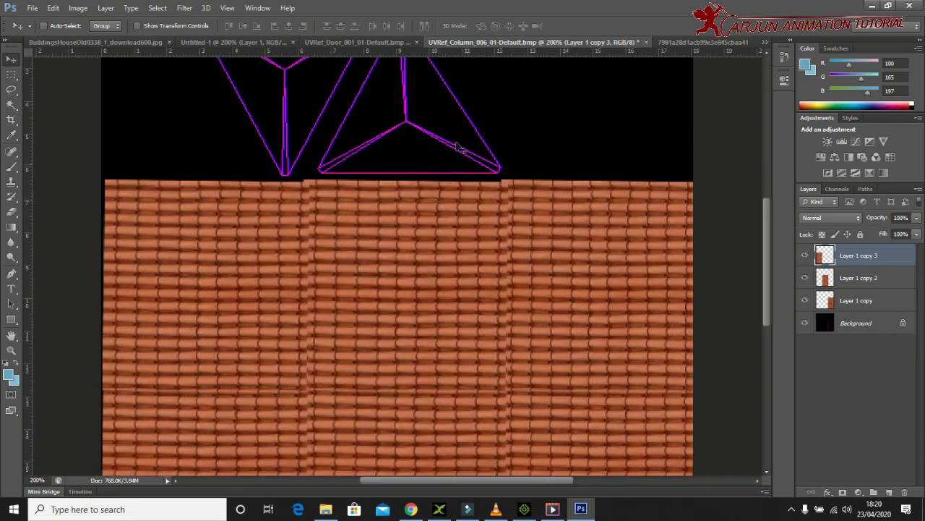
pyautogui.scroll(3, 440, 251)
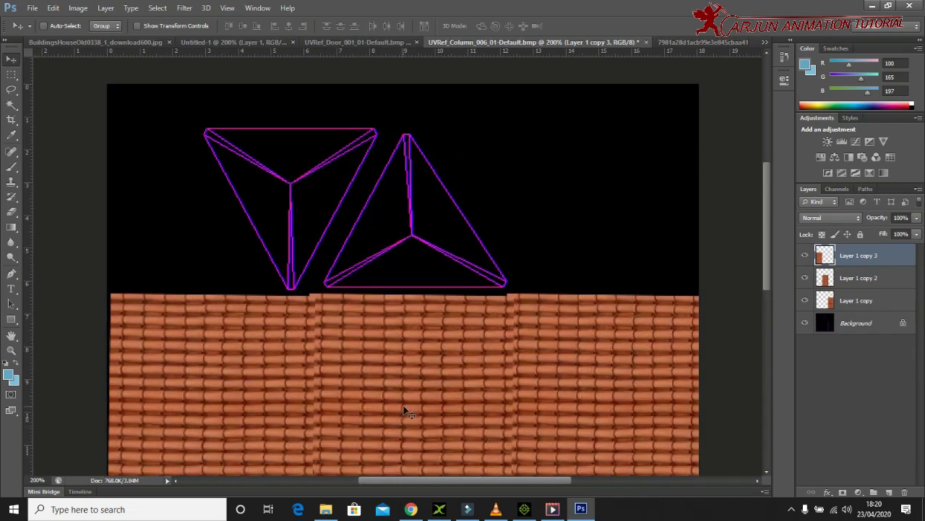
# - Sample the tile orange as the background colour and add a new empty layer
pyautogui.press('i')
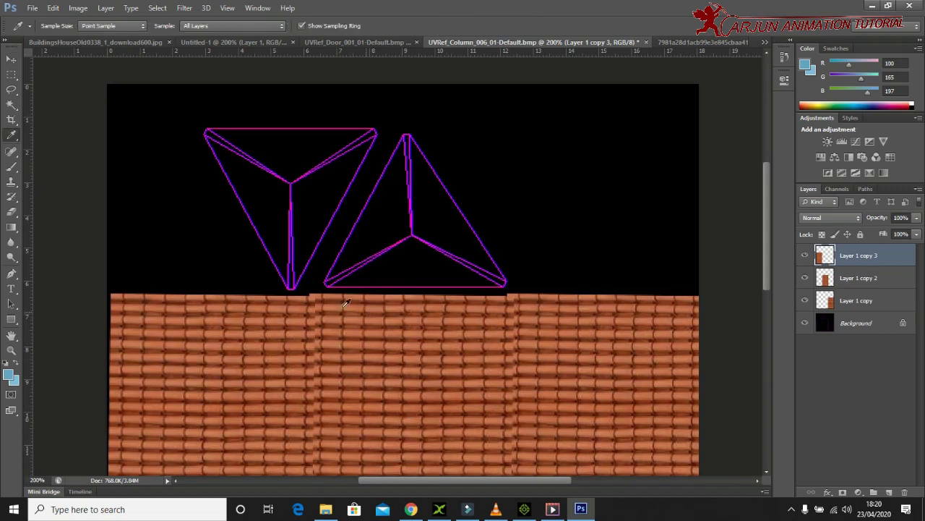
pyautogui.click(377, 297)
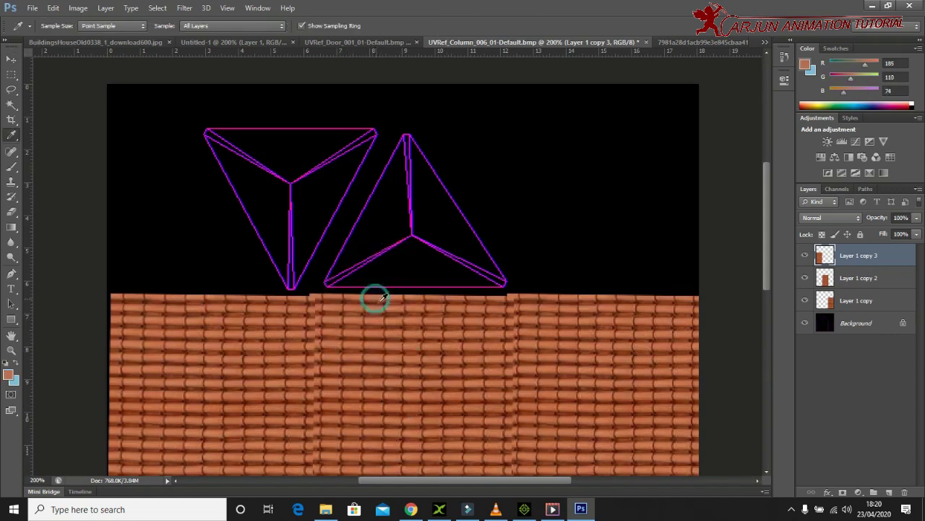
pyautogui.click(16, 367)
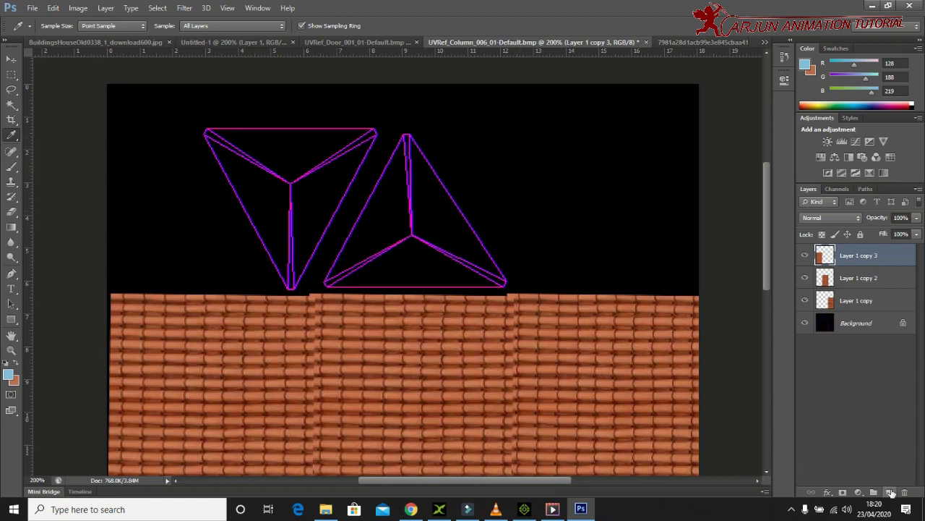
pyautogui.click(890, 492)
# - Trace a closed Pen path around both triangle outlines
pyautogui.press('p')
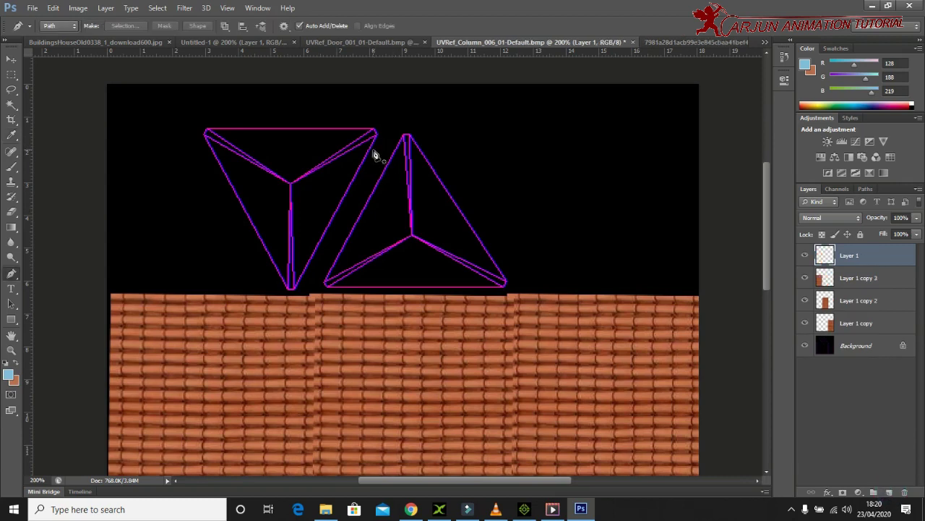
pyautogui.click(385, 113)
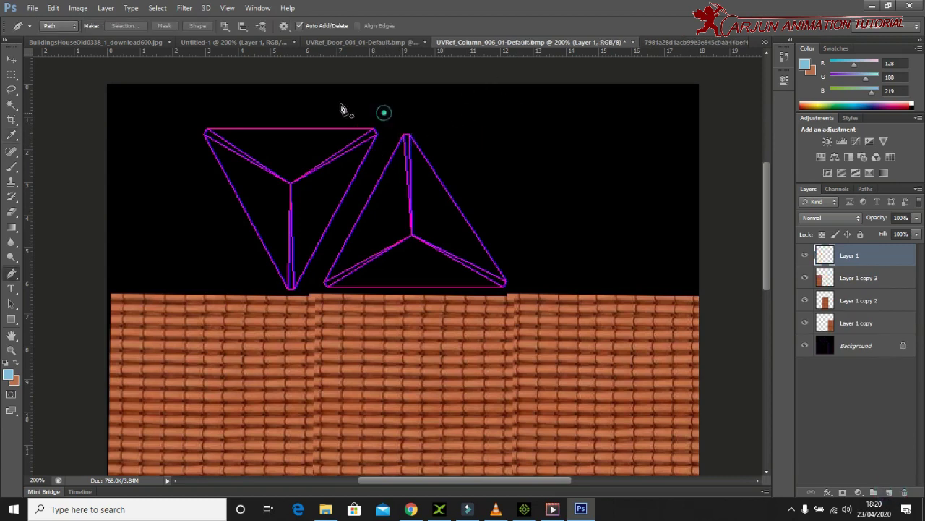
pyautogui.click(195, 123)
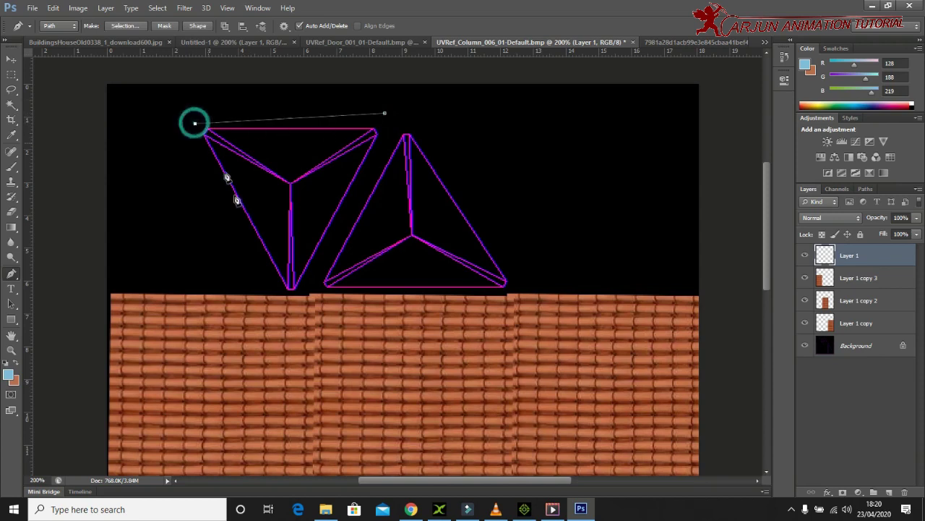
pyautogui.click(282, 296)
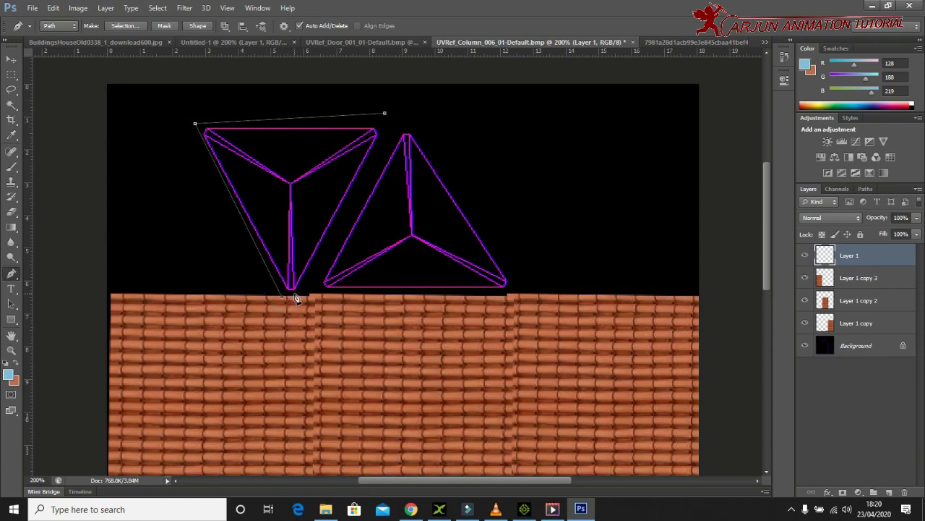
pyautogui.hotkey('ctrl', 'z')
pyautogui.click(287, 295)
pyautogui.click(295, 295)
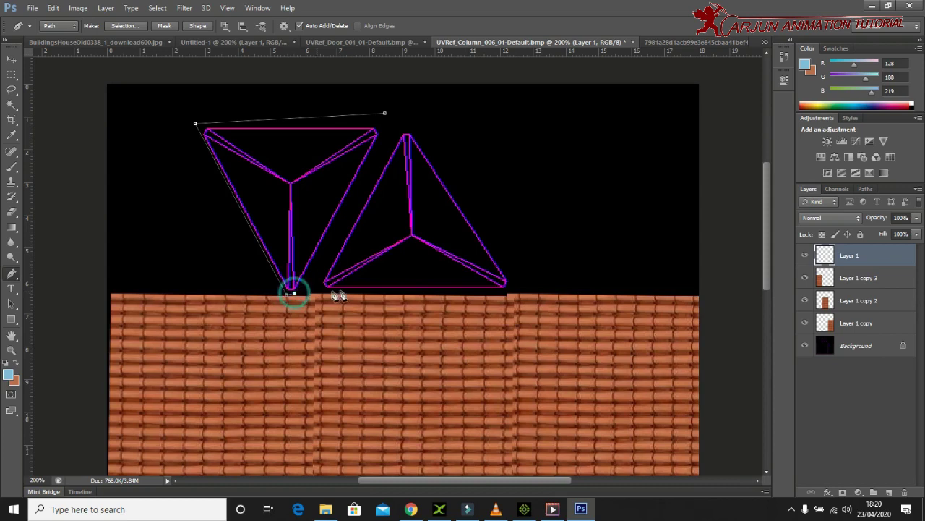
pyautogui.click(505, 292)
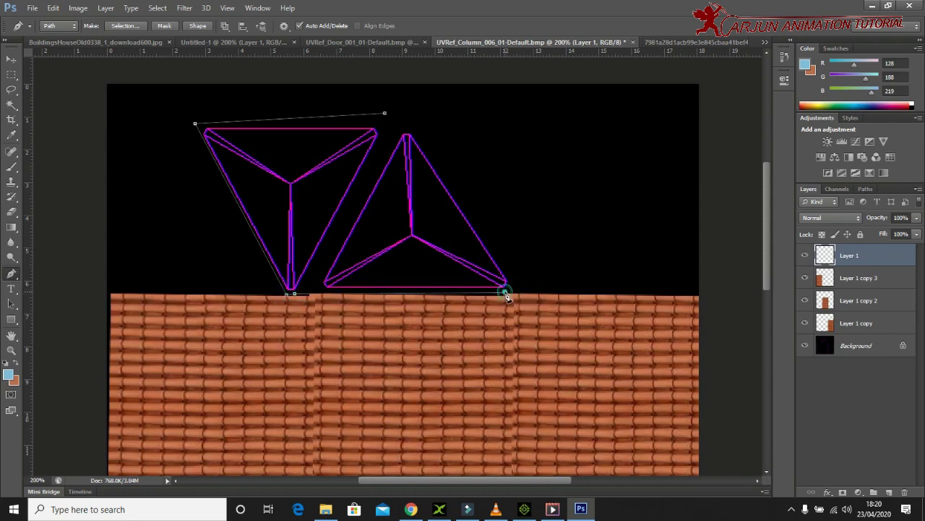
pyautogui.click(515, 284)
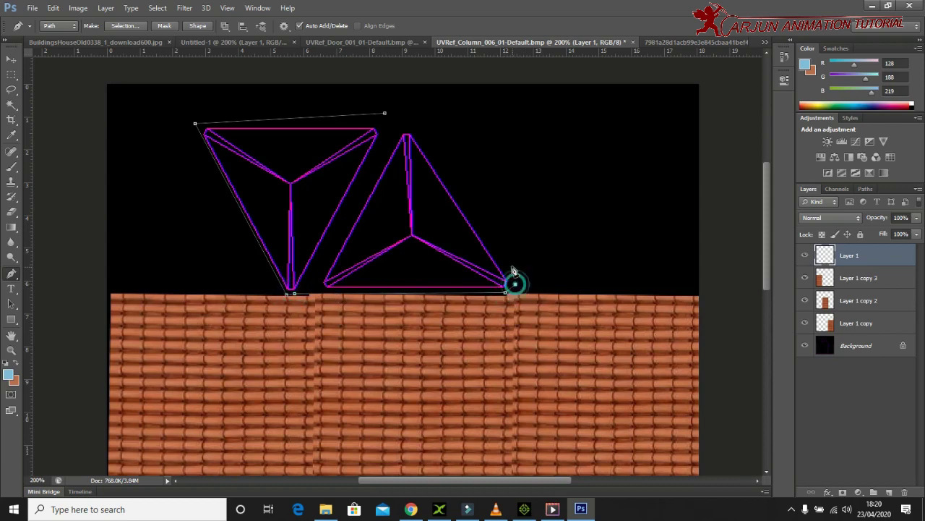
pyautogui.click(415, 125)
pyautogui.click(385, 114)
# - Convert the path to a selection, fill it with the tile orange, and deselect
pyautogui.hotkey('ctrl', 'Return')
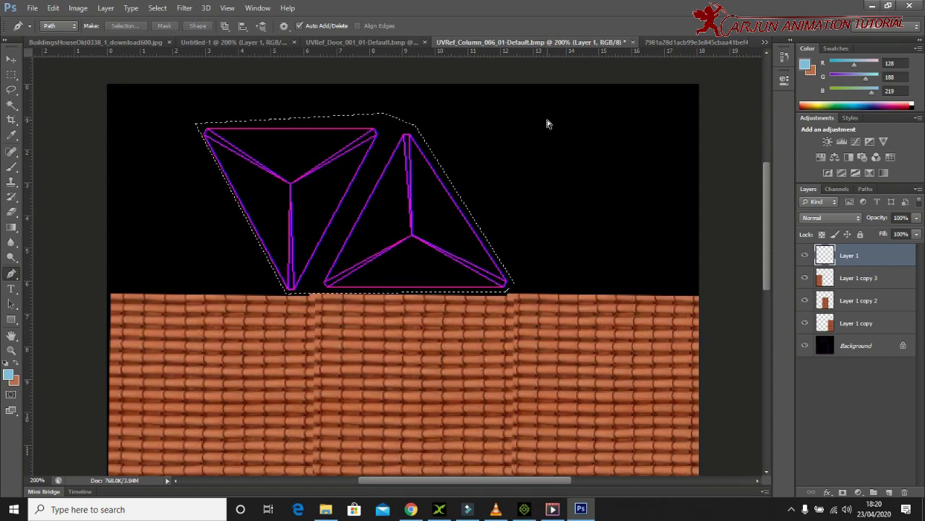
pyautogui.hotkey('ctrl', 'BackSpace')
pyautogui.hotkey('ctrl', 'd')
pyautogui.keyDown('alt'); pyautogui.scroll(-2, 590, 201); pyautogui.keyUp('alt')
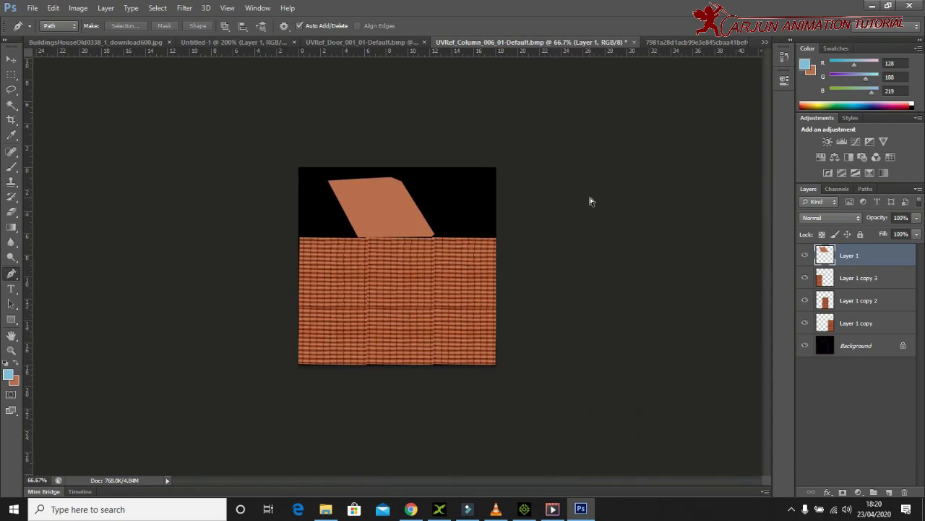
# - Start Save As and browse to E:\new calss\iclone\home new\texture
pyautogui.hotkey('ctrl', 'shift', 's')
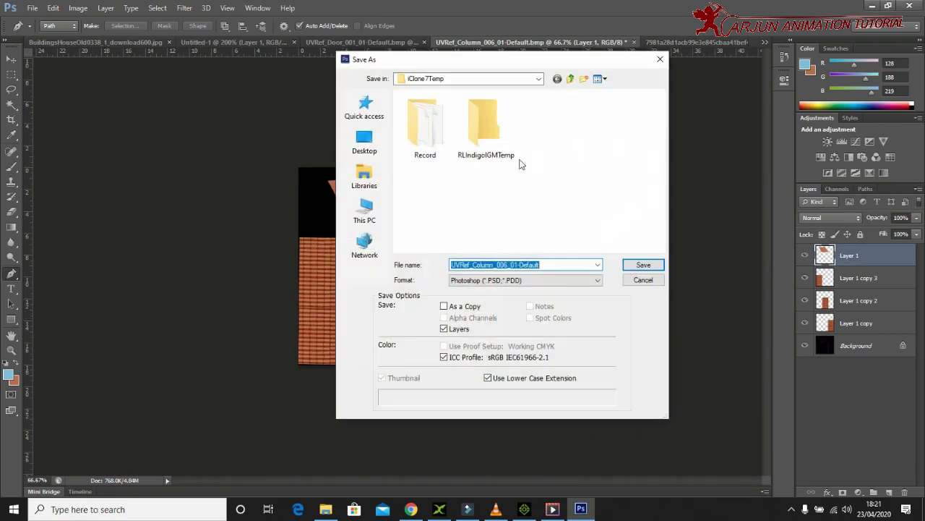
pyautogui.click(366, 209)
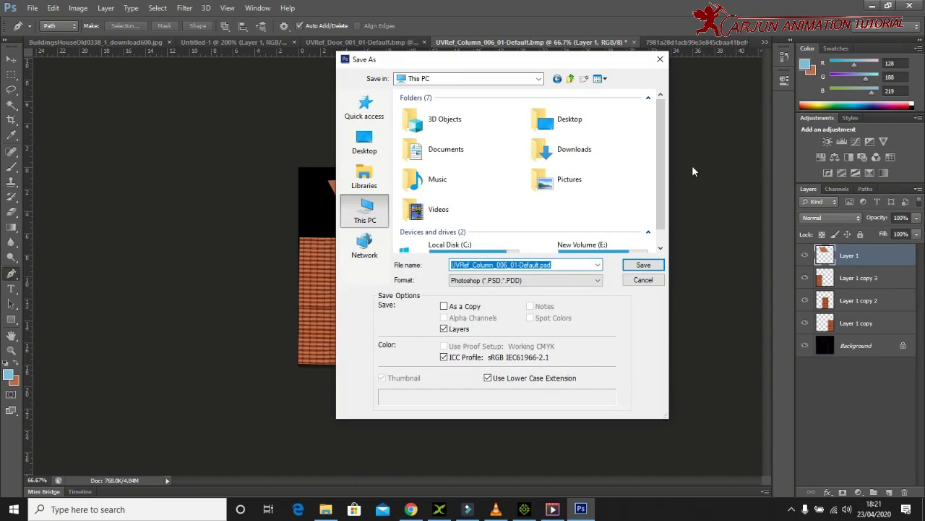
pyautogui.scroll(-1, 599, 221)
pyautogui.doubleClick(582, 229)
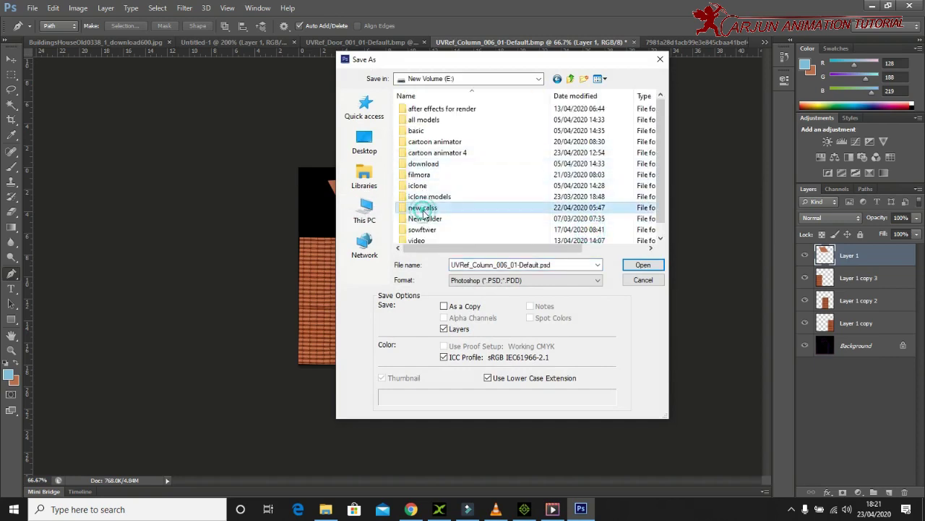
pyautogui.doubleClick(422, 207)
pyautogui.doubleClick(420, 120)
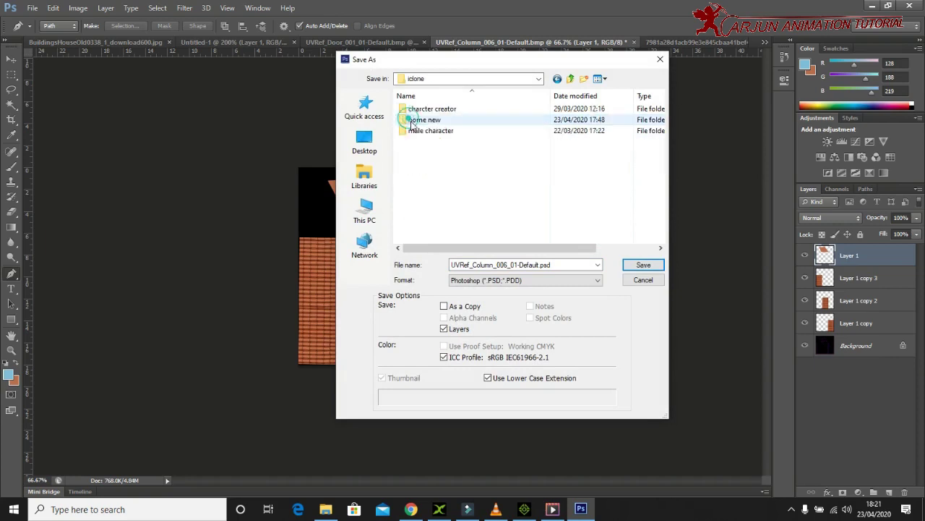
pyautogui.doubleClick(425, 120)
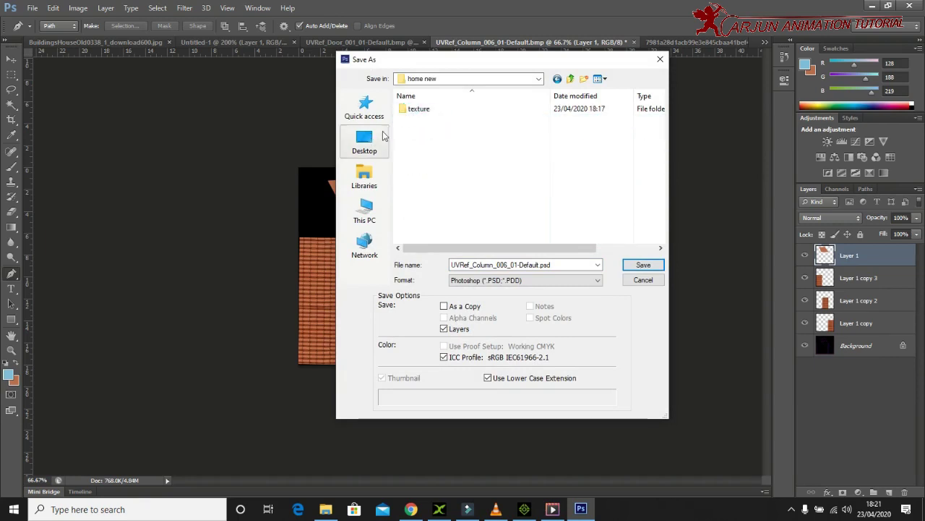
pyautogui.doubleClick(423, 110)
# - Save the texture as JPEG UVRef_Column_006_01-Default.jpg at maximum quality
pyautogui.click(542, 280)
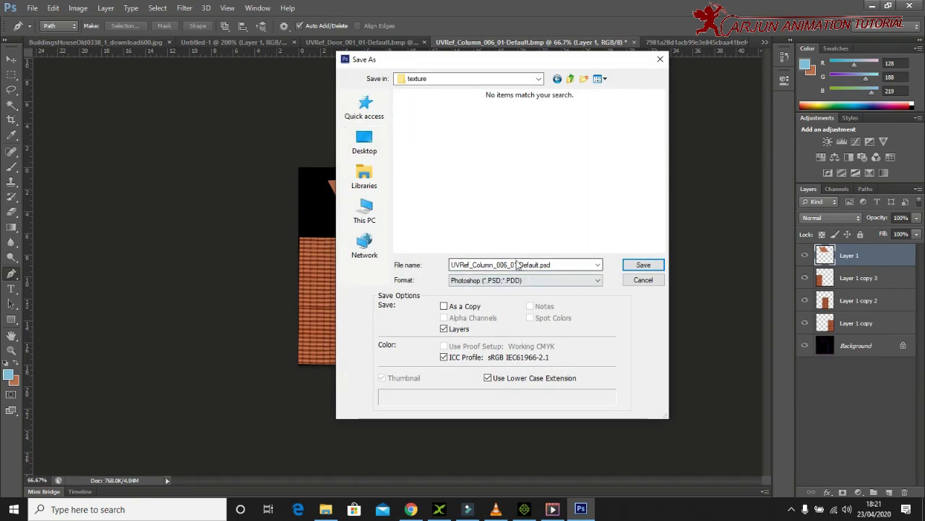
pyautogui.click(639, 267)
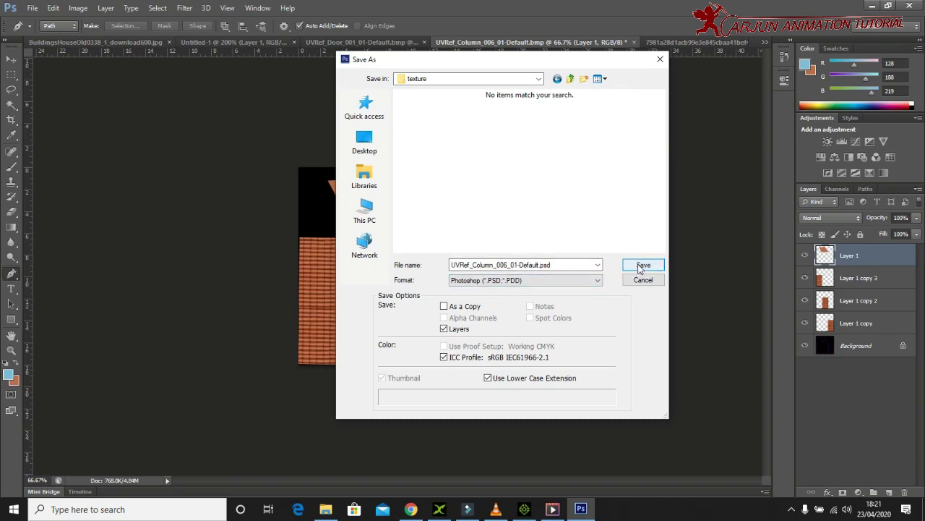
pyautogui.click(575, 280)
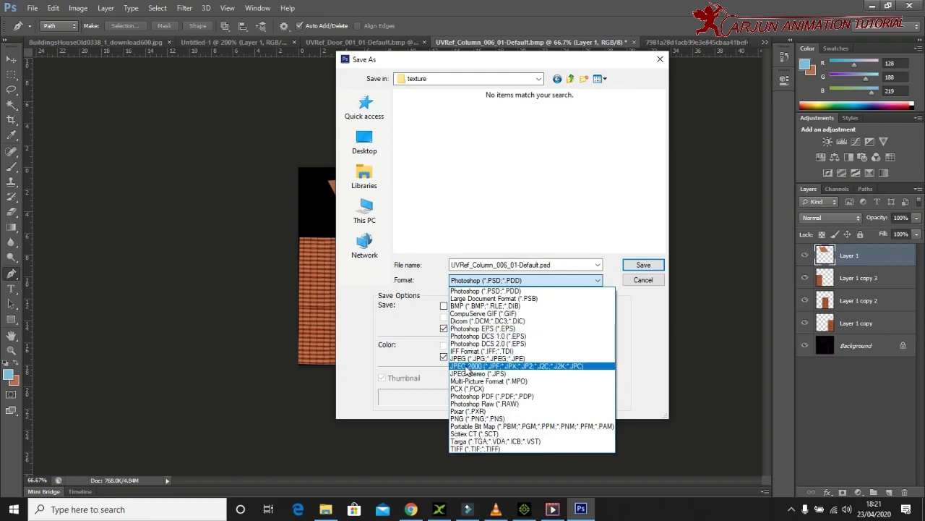
pyautogui.click(478, 359)
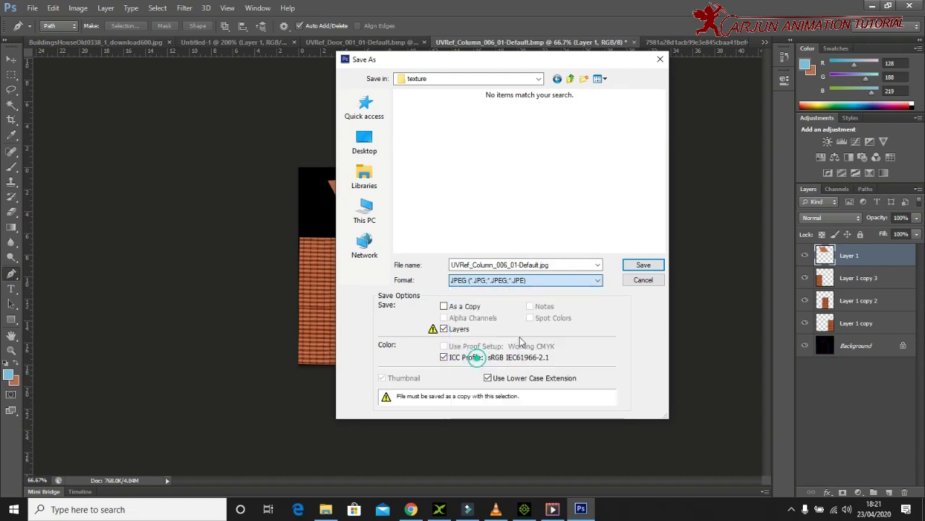
pyautogui.click(637, 264)
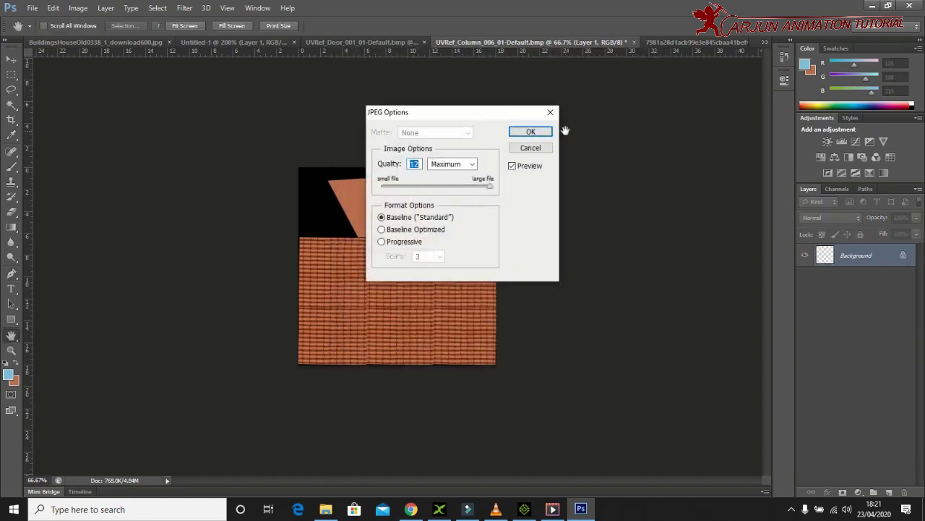
pyautogui.click(530, 132)
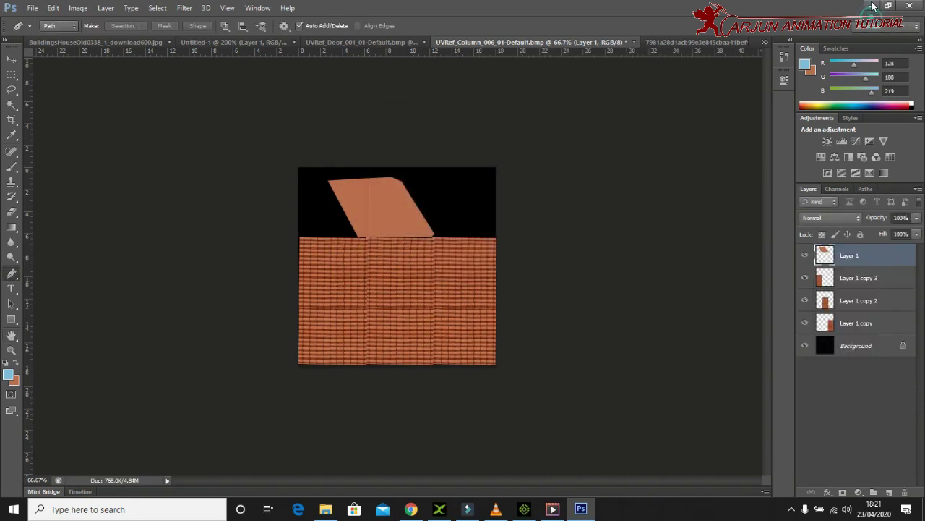
pyautogui.click(872, 6)
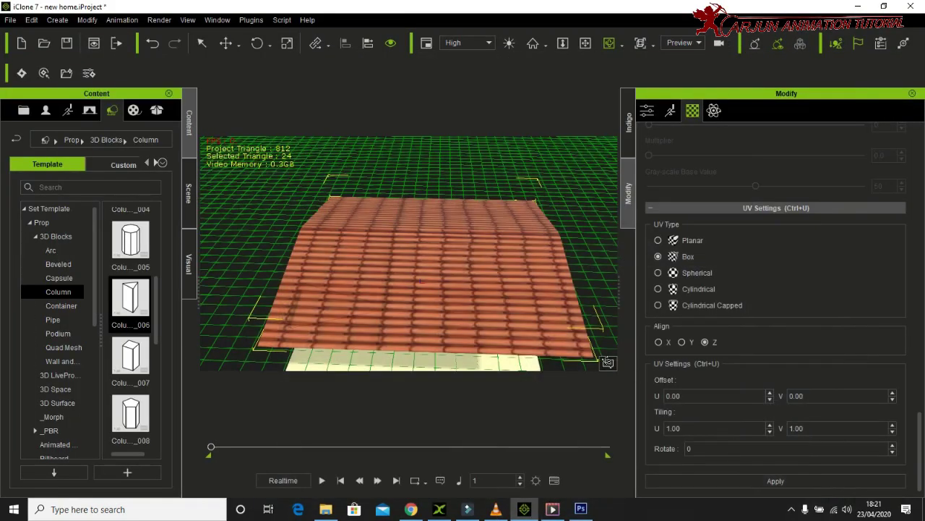
# - Set the roof's UV type to Planar, try X alignment, then apply Y alignment
pyautogui.moveTo(569, 292)
pyautogui.mouseDown(button='right')
pyautogui.moveTo(480, 211)
pyautogui.moveTo(390, 296)
pyautogui.moveTo(463, 253)
pyautogui.mouseUp(button='right')
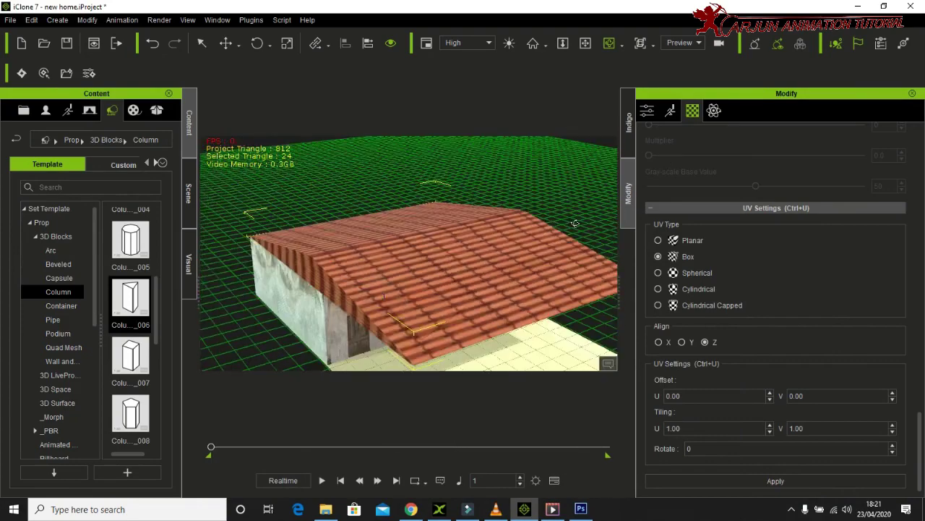
pyautogui.click(659, 241)
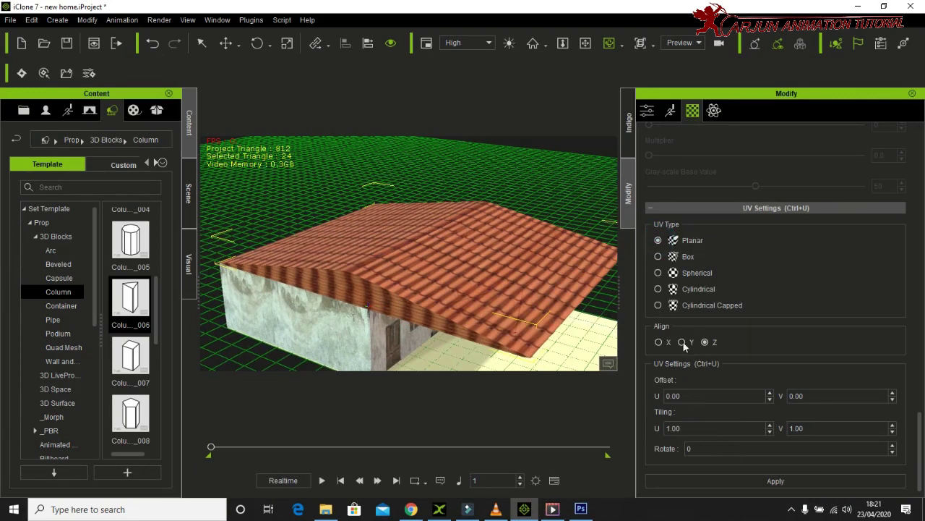
pyautogui.click(660, 344)
pyautogui.click(754, 479)
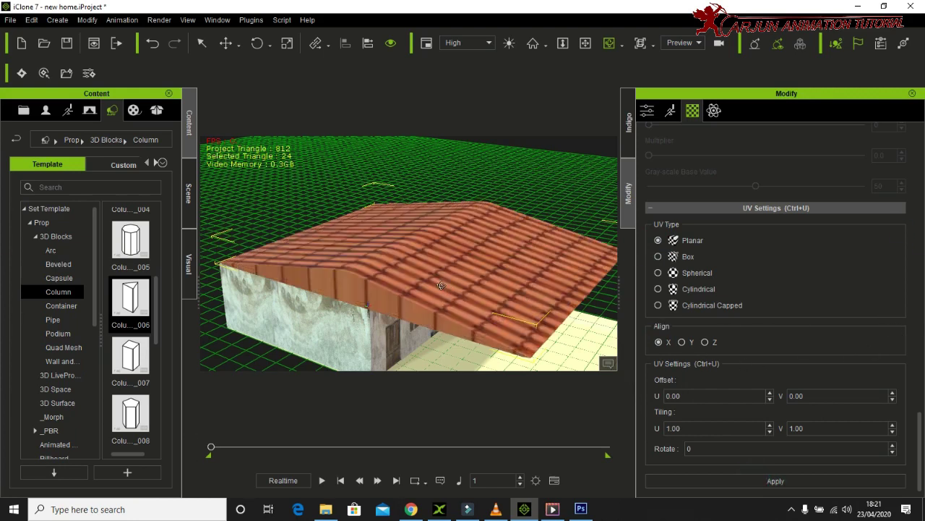
pyautogui.click(681, 342)
pyautogui.click(713, 477)
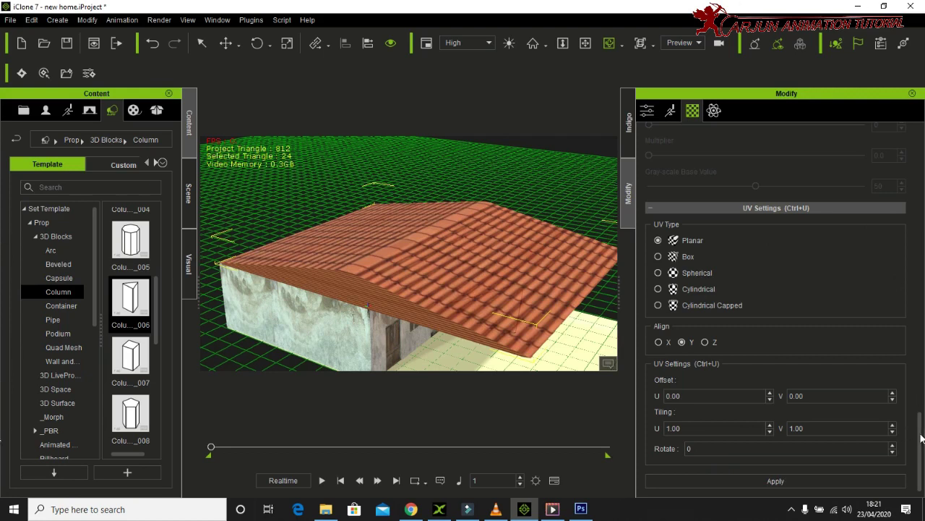
pyautogui.moveTo(921, 421); pyautogui.dragTo(921, 138)
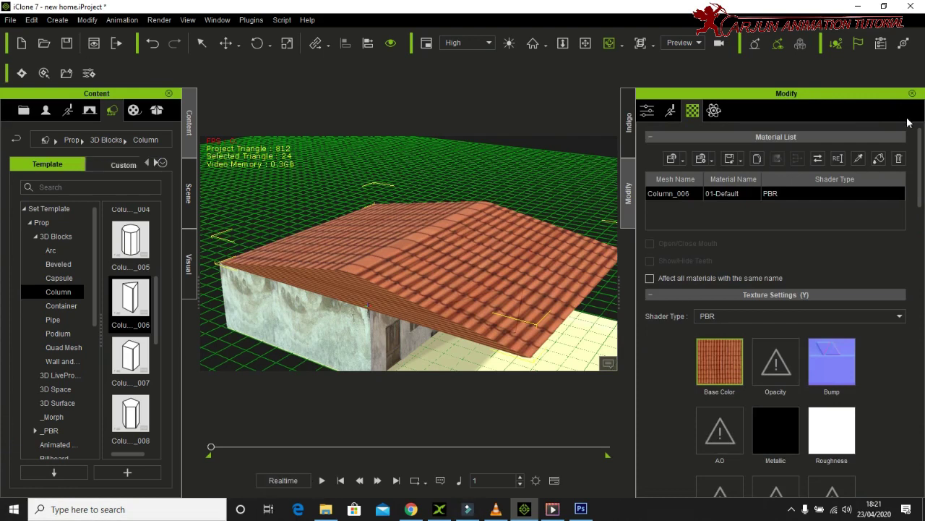
# - Load UVRef_Column_006_01-Default as the roof texture, inspect the black gaps, then return to Photoshop
pyautogui.scroll(-2, 921, 168)
pyautogui.scroll(-4, 921, 168)
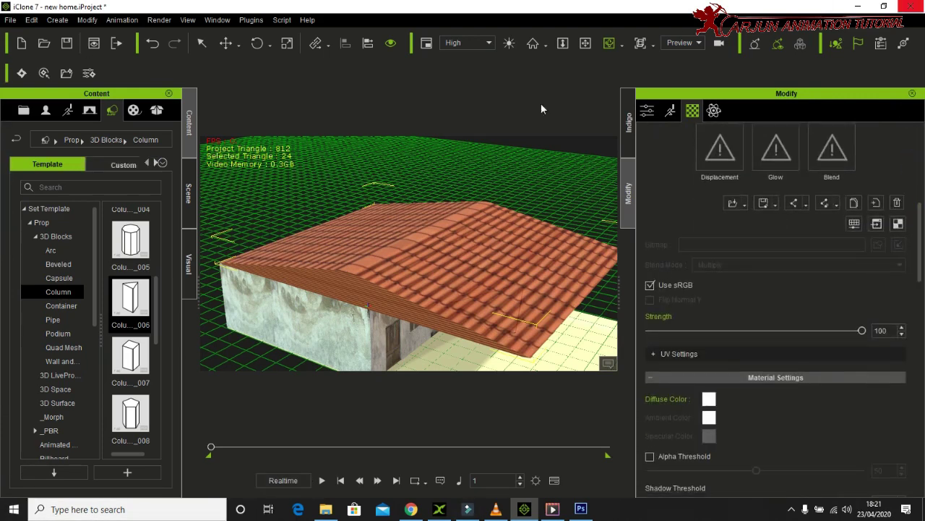
pyautogui.click(734, 203)
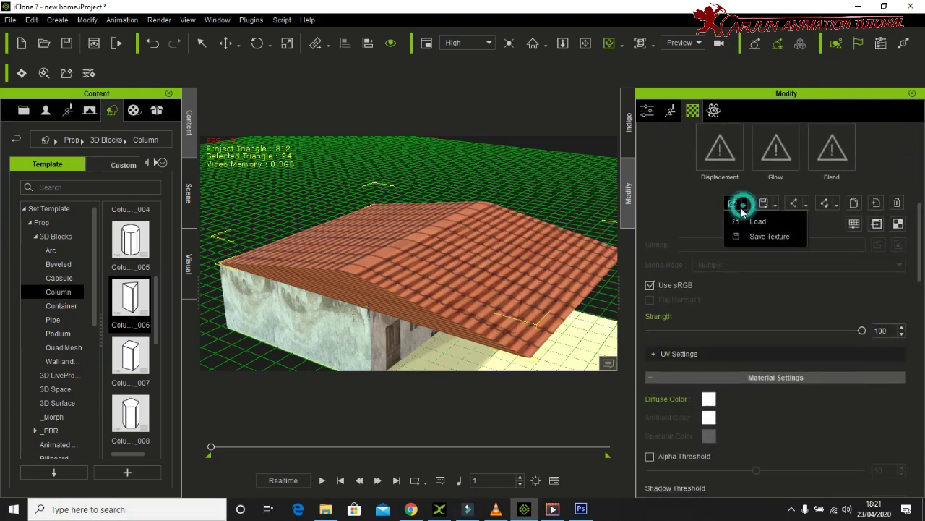
pyautogui.click(756, 222)
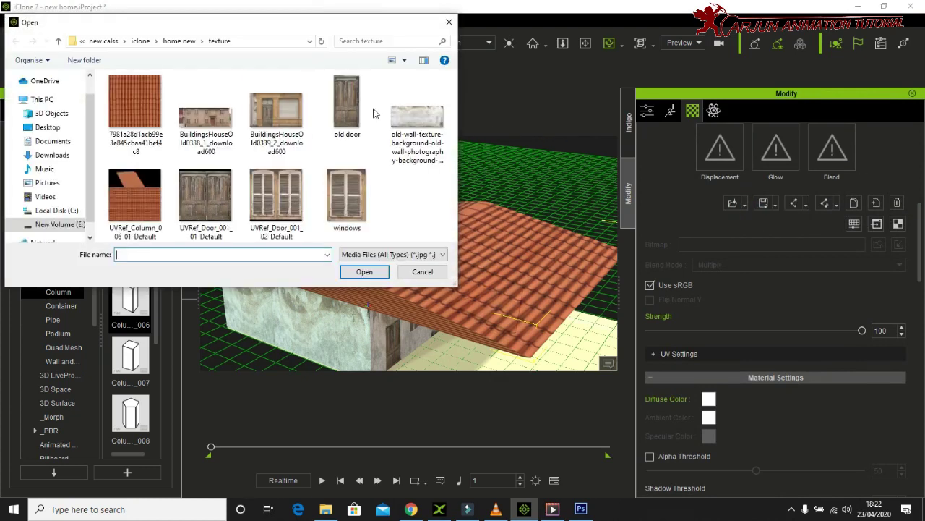
pyautogui.doubleClick(138, 196)
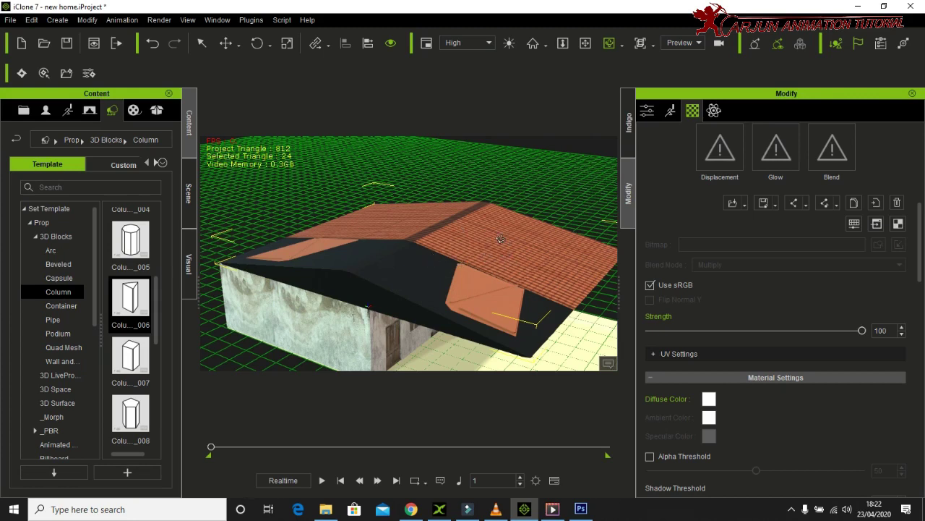
pyautogui.moveTo(509, 232)
pyautogui.mouseDown(button='right')
pyautogui.moveTo(430, 320)
pyautogui.moveTo(371, 270)
pyautogui.mouseUp(button='right')
pyautogui.moveTo(490, 280)
pyautogui.mouseDown(button='right')
pyautogui.moveTo(542, 327)
pyautogui.moveTo(476, 99)
pyautogui.moveTo(378, 265)
pyautogui.moveTo(381, 214)
pyautogui.moveTo(355, 290)
pyautogui.moveTo(368, 248)
pyautogui.moveTo(350, 271)
pyautogui.moveTo(453, 227)
pyautogui.moveTo(568, 216)
pyautogui.moveTo(423, 213)
pyautogui.moveTo(496, 265)
pyautogui.moveTo(392, 269)
pyautogui.moveTo(392, 283)
pyautogui.moveTo(493, 183)
pyautogui.mouseUp(button='right')
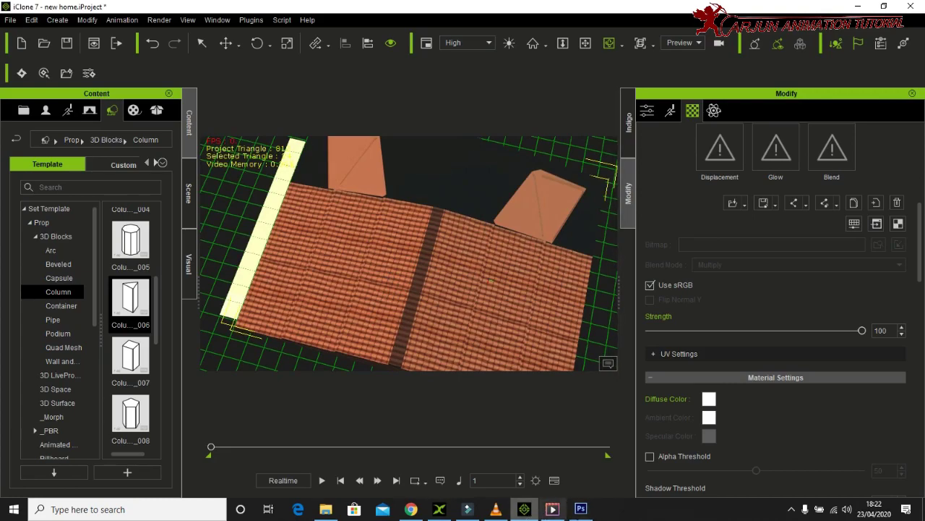
pyautogui.click(581, 508)
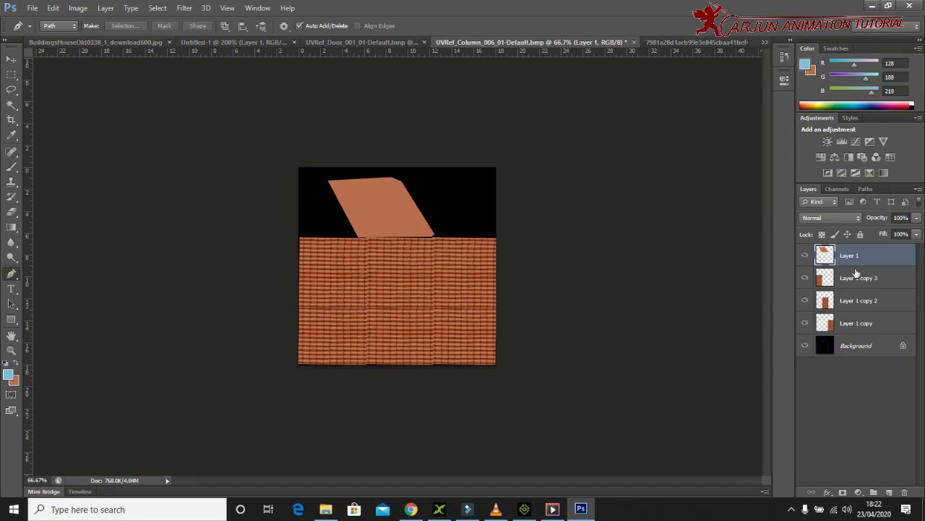
# - Hide Layer 1, merge the tile copies into one layer, and stretch it up to fill the canvas
pyautogui.click(805, 255)
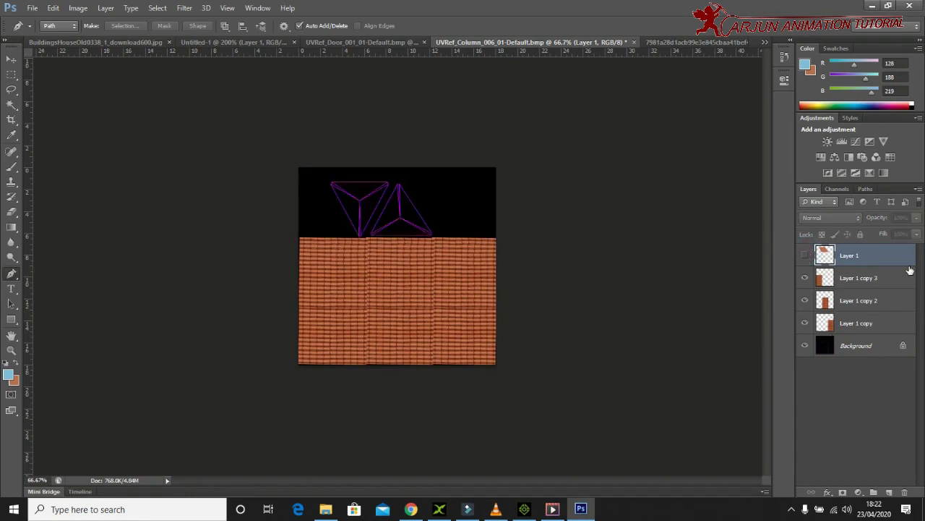
pyautogui.keyDown('shift'); pyautogui.click(869, 327); pyautogui.keyUp('shift')
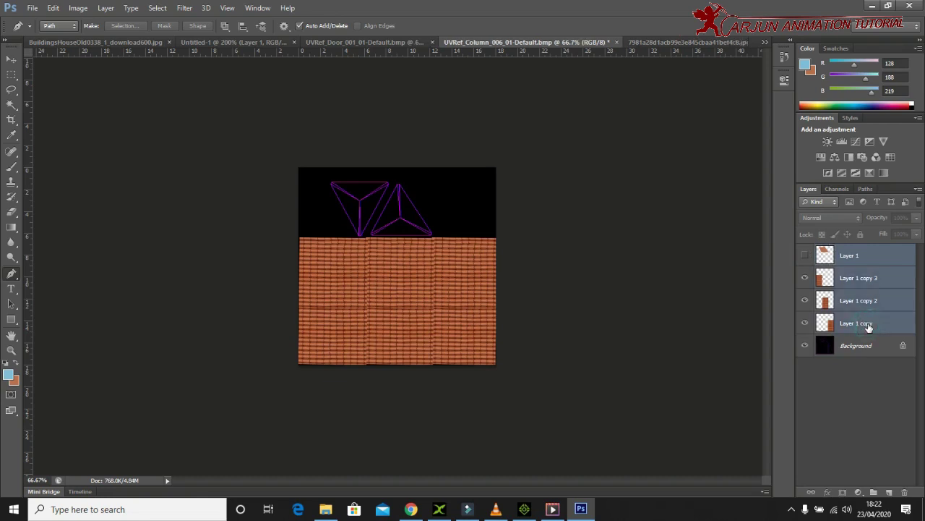
pyautogui.hotkey('ctrl', 'e')
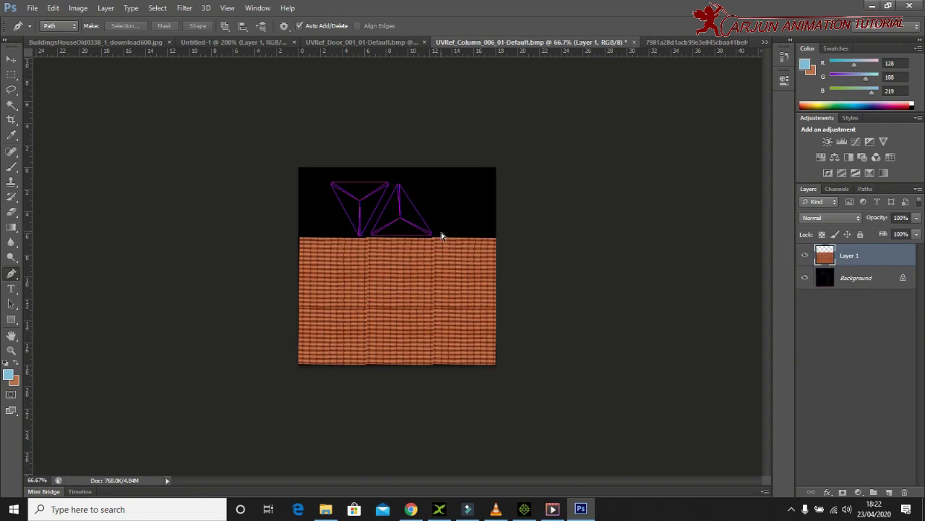
pyautogui.hotkey('ctrl', 't')
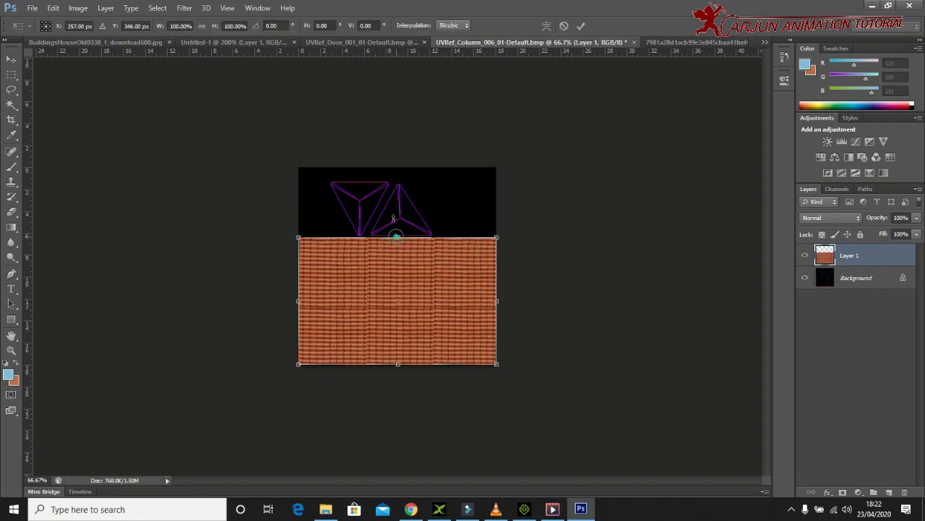
pyautogui.moveTo(397, 236); pyautogui.dragTo(382, 179)
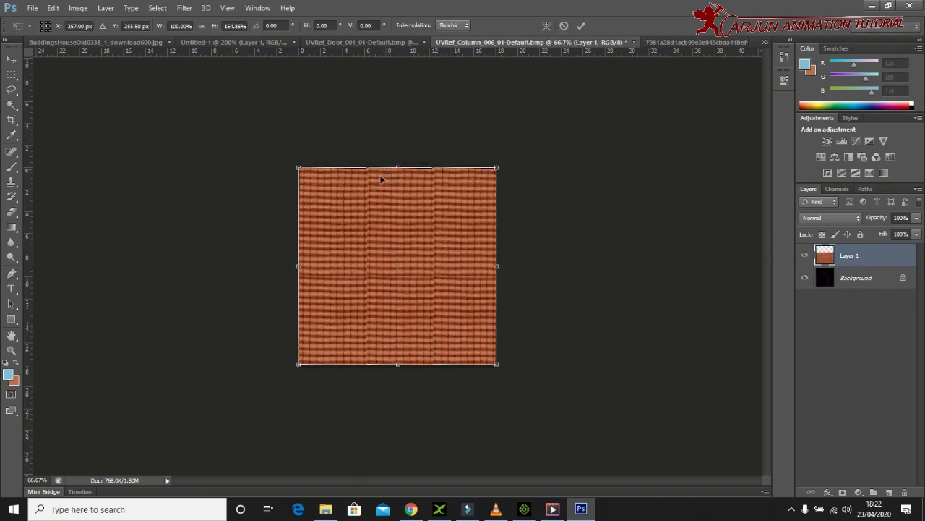
pyautogui.press('p')
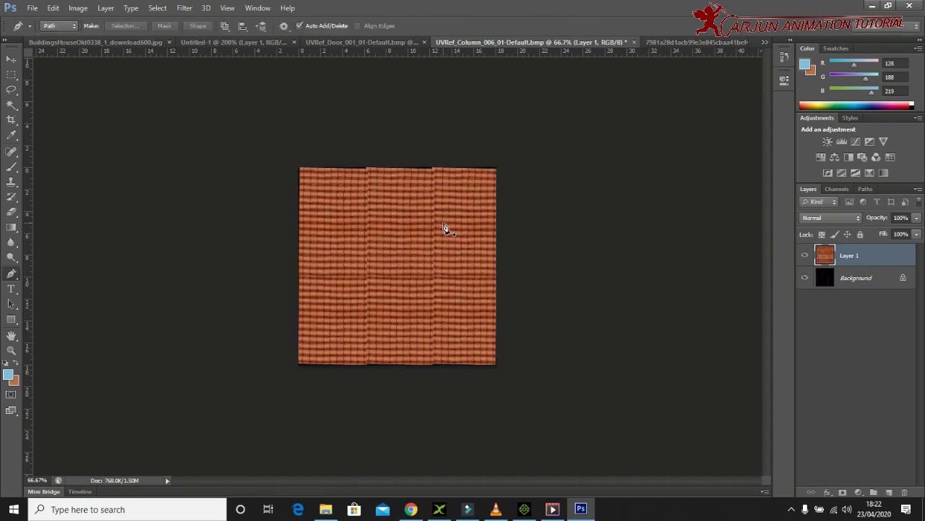
# - Try nudging each edge of the tile layer outward, then discard that extra resize
pyautogui.hotkey('ctrl', 't')
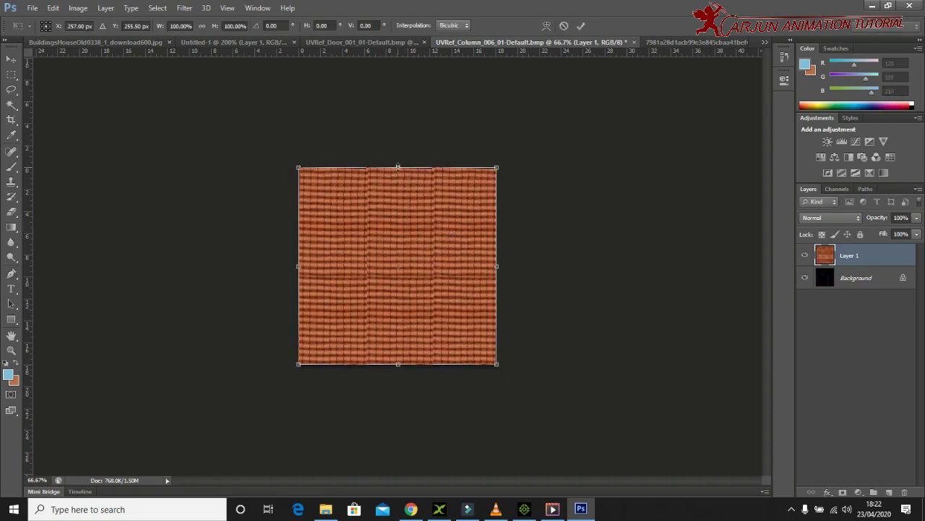
pyautogui.moveTo(398, 167); pyautogui.dragTo(397, 162)
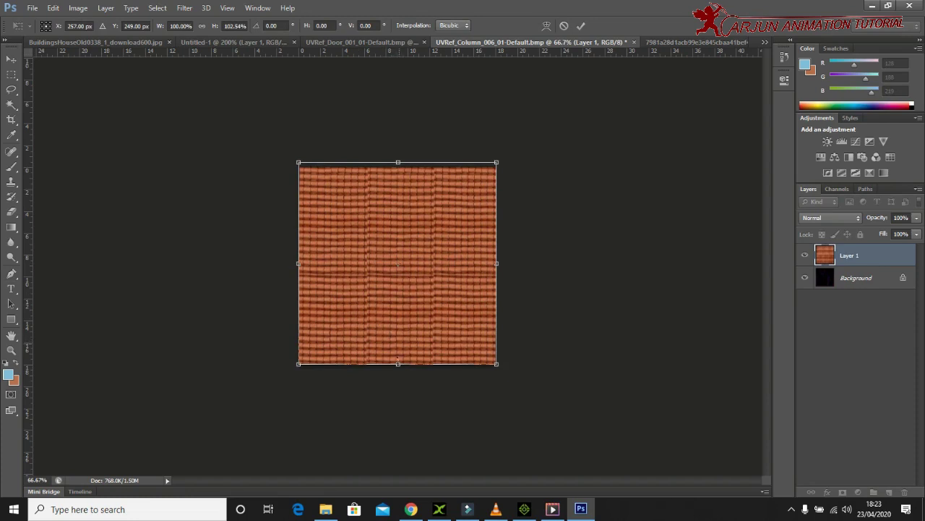
pyautogui.moveTo(398, 363); pyautogui.dragTo(397, 365)
pyautogui.moveTo(297, 265); pyautogui.dragTo(292, 265)
pyautogui.moveTo(495, 265); pyautogui.dragTo(504, 265)
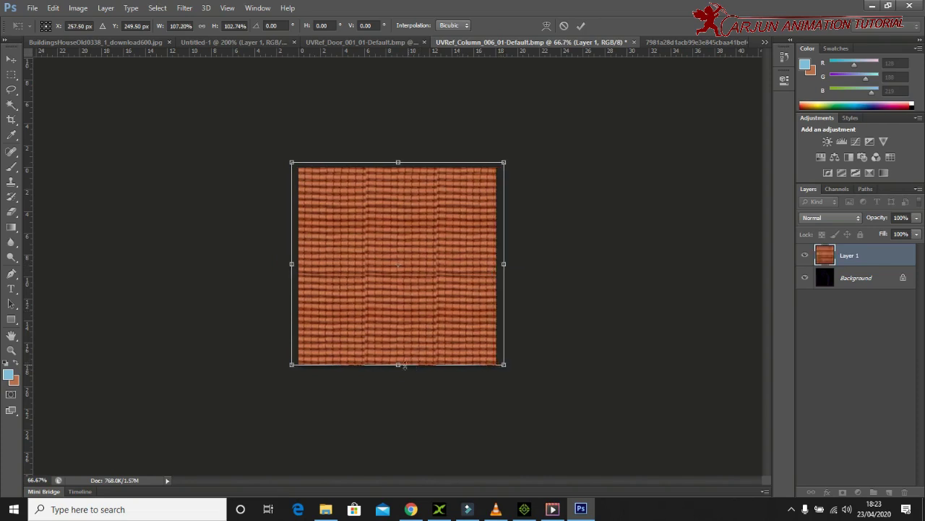
pyautogui.moveTo(398, 367); pyautogui.dragTo(398, 371)
pyautogui.press('Escape')
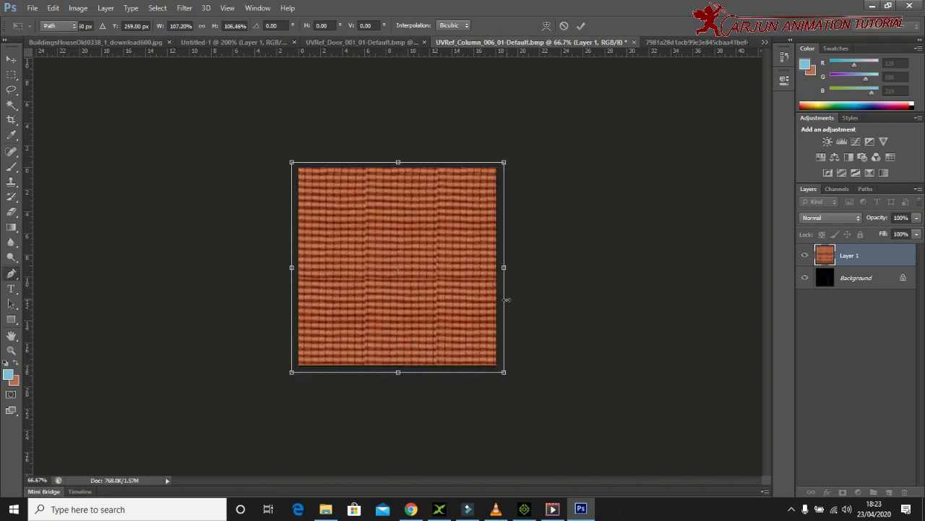
pyautogui.press('p')
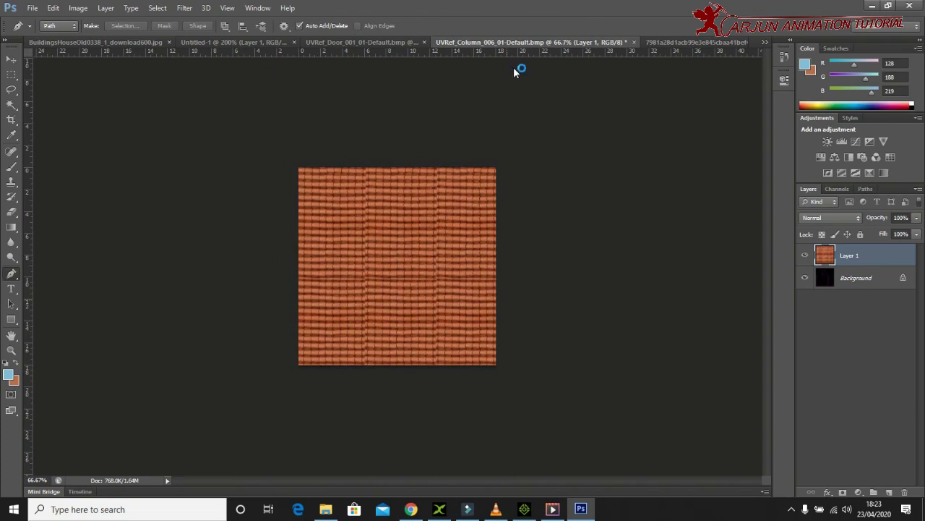
# - Browse the save dialog to E:\new calss\iclone\home new\texture
pyautogui.click(367, 210)
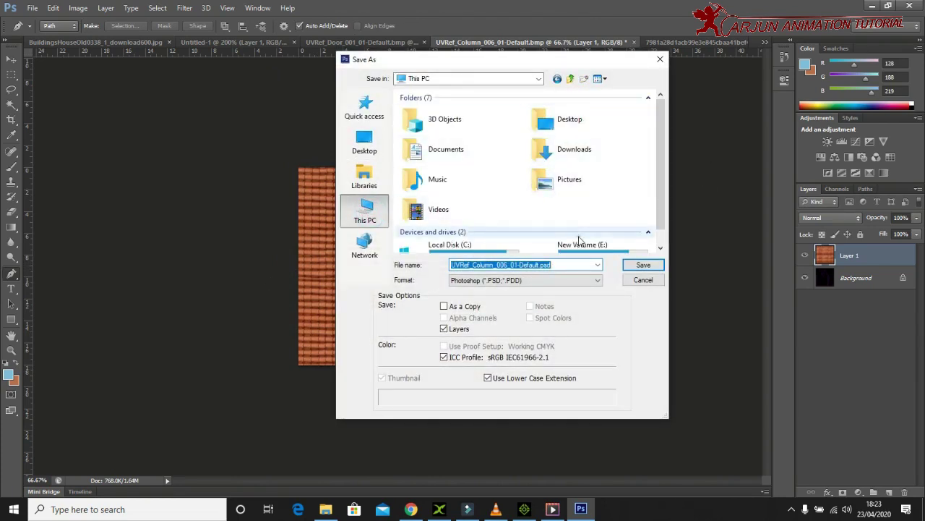
pyautogui.click(578, 233)
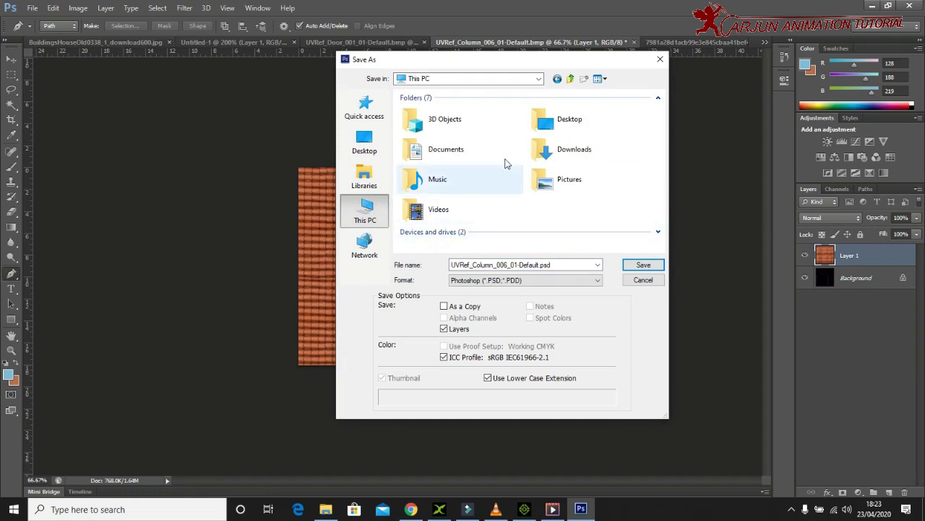
pyautogui.click(571, 79)
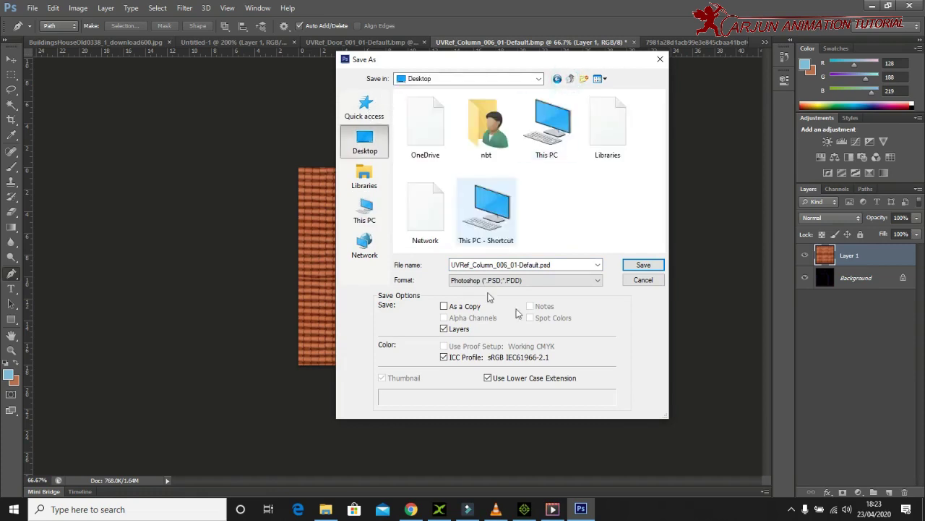
pyautogui.doubleClick(550, 136)
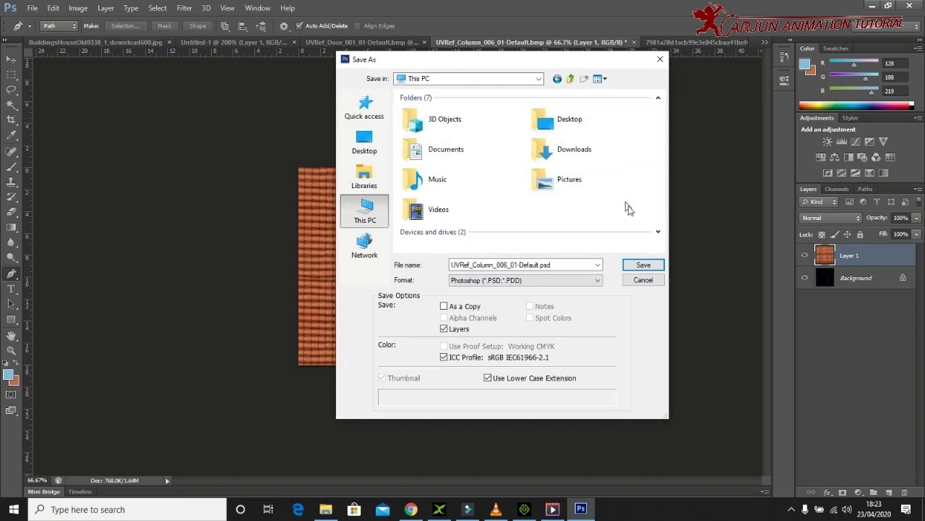
pyautogui.click(658, 232)
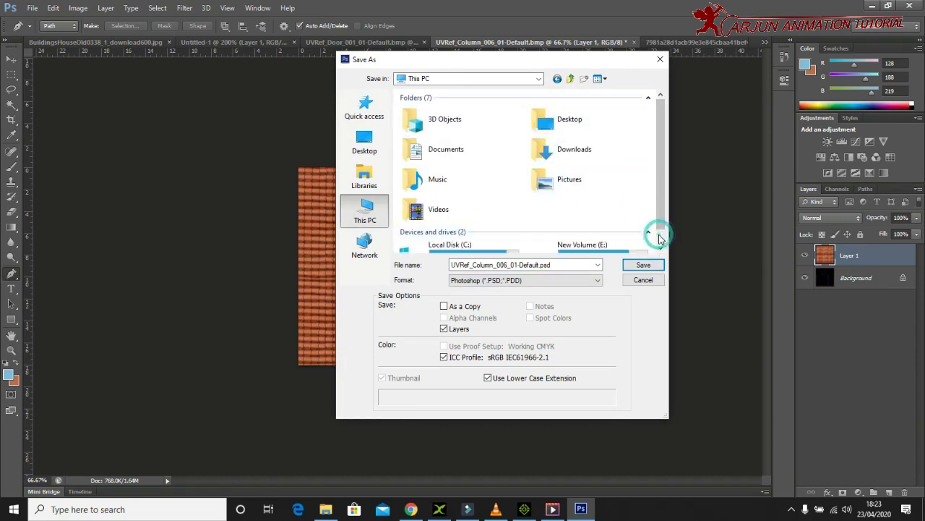
pyautogui.doubleClick(605, 242)
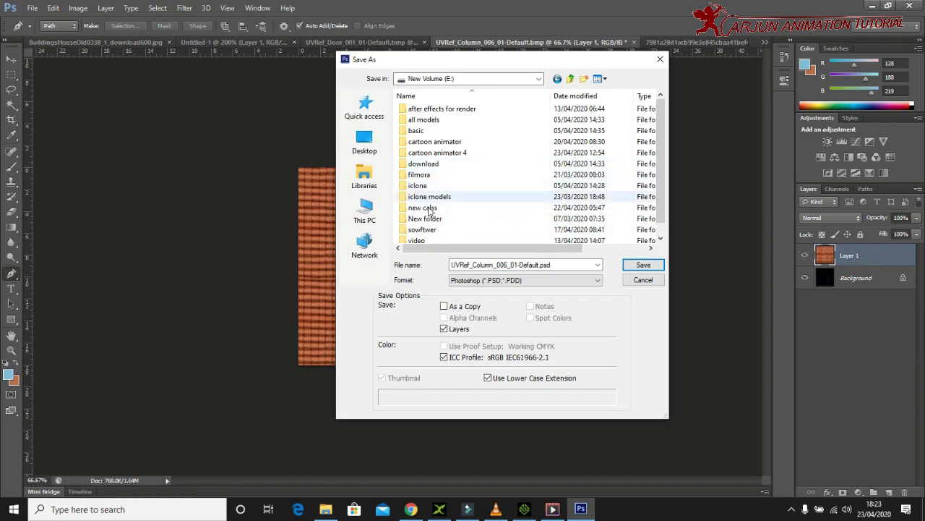
pyautogui.doubleClick(425, 207)
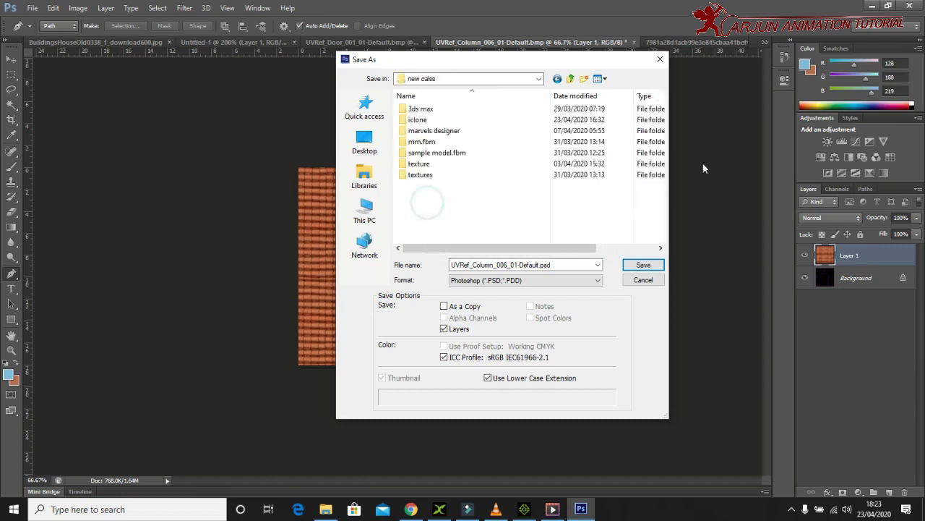
pyautogui.doubleClick(416, 120)
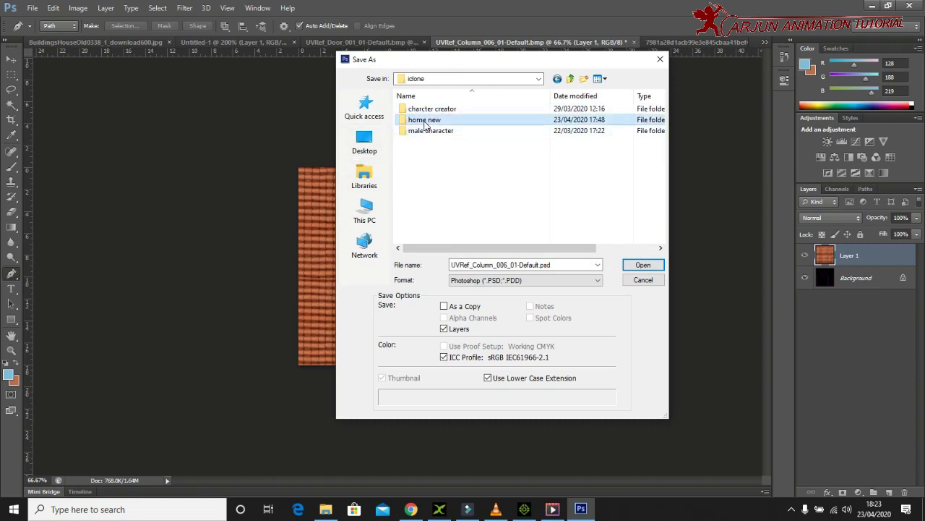
pyautogui.doubleClick(428, 120)
pyautogui.click(427, 118)
pyautogui.doubleClick(427, 118)
# - Overwrite UVRef_Column_006_01-Default.jpg as JPEG, confirming the replace and quality settings
pyautogui.click(524, 280)
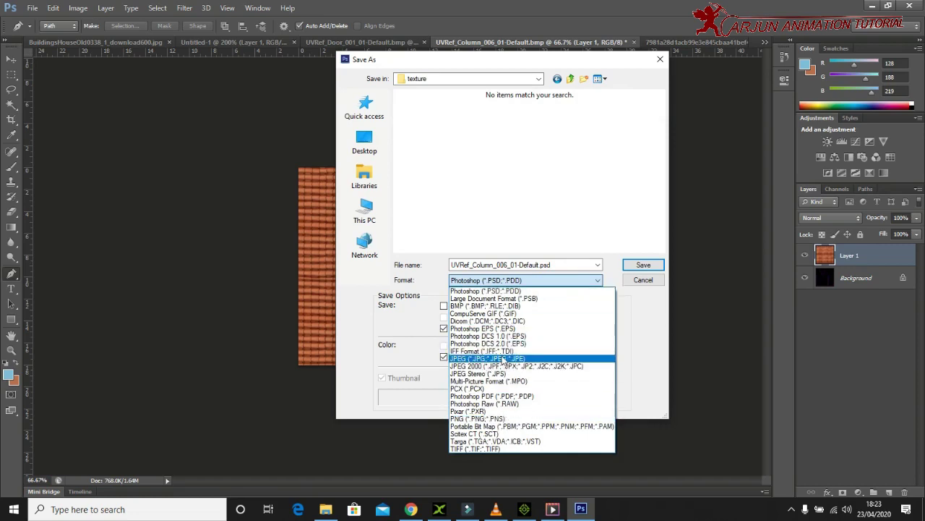
pyautogui.click(503, 359)
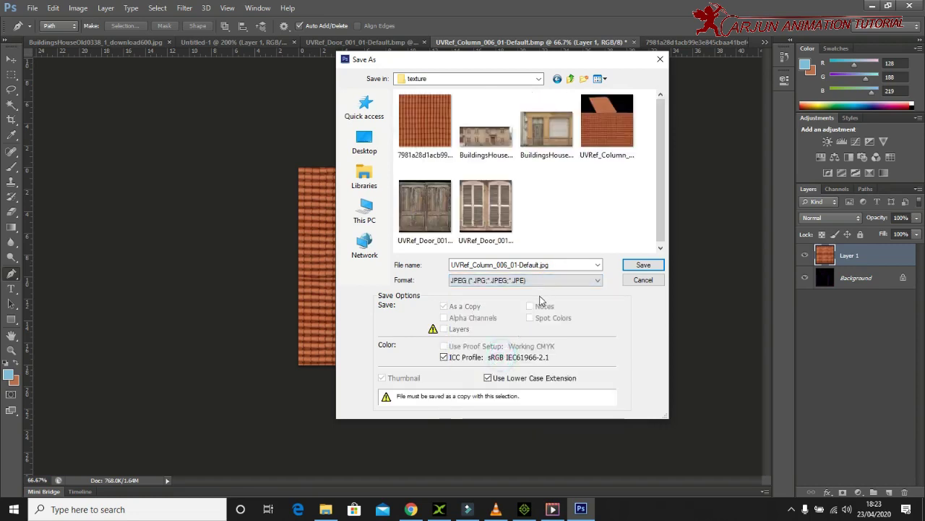
pyautogui.click(429, 122)
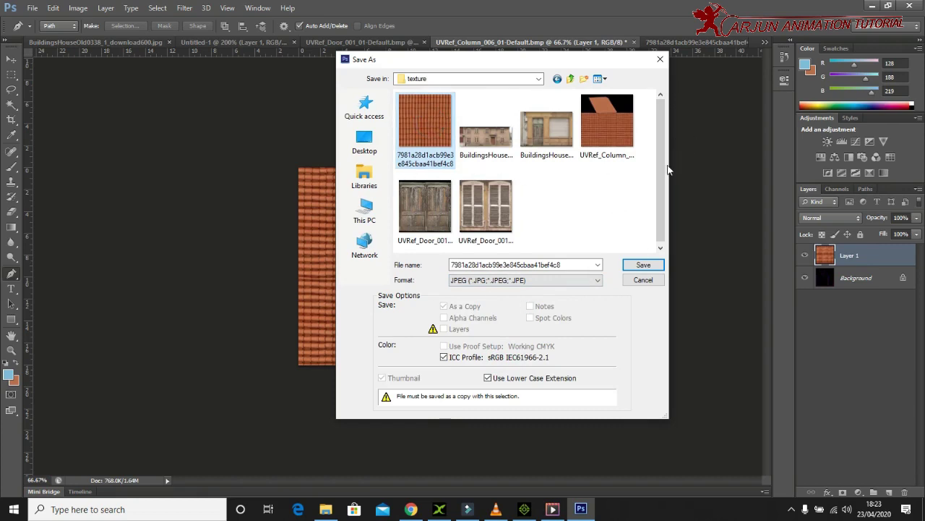
pyautogui.click(604, 134)
pyautogui.click(644, 265)
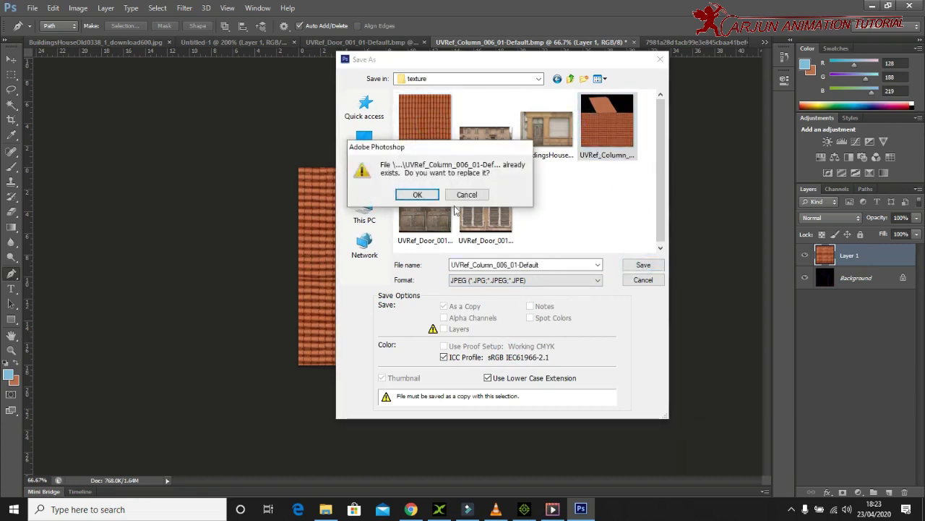
pyautogui.click(418, 194)
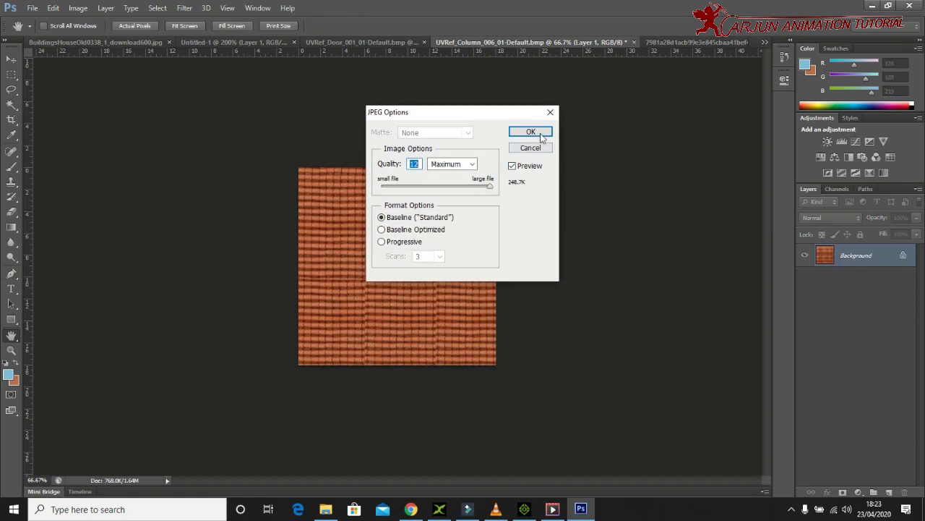
pyautogui.click(542, 136)
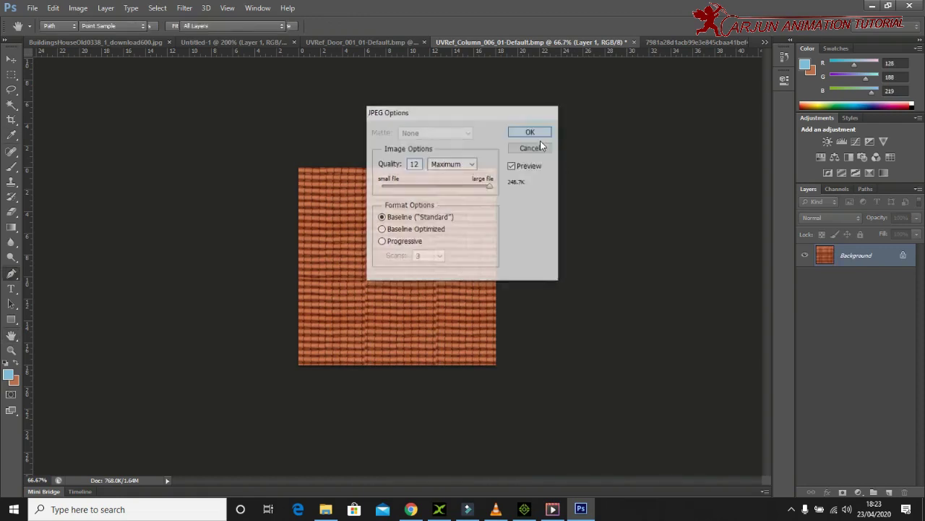
# - Reload the edited UVRef_Column_006_01-Default as the roof's diffuse texture and inspect the tiled roof
pyautogui.click(873, 6)
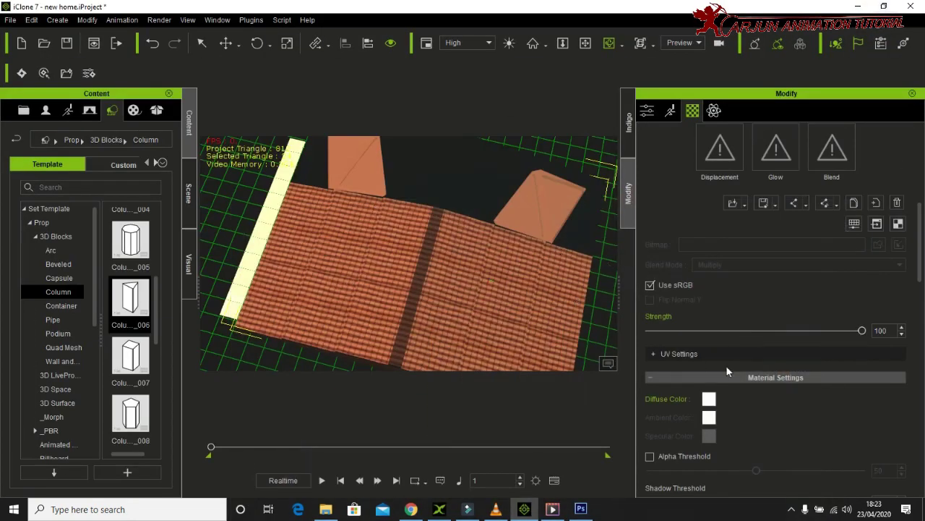
pyautogui.click(745, 207)
pyautogui.click(752, 221)
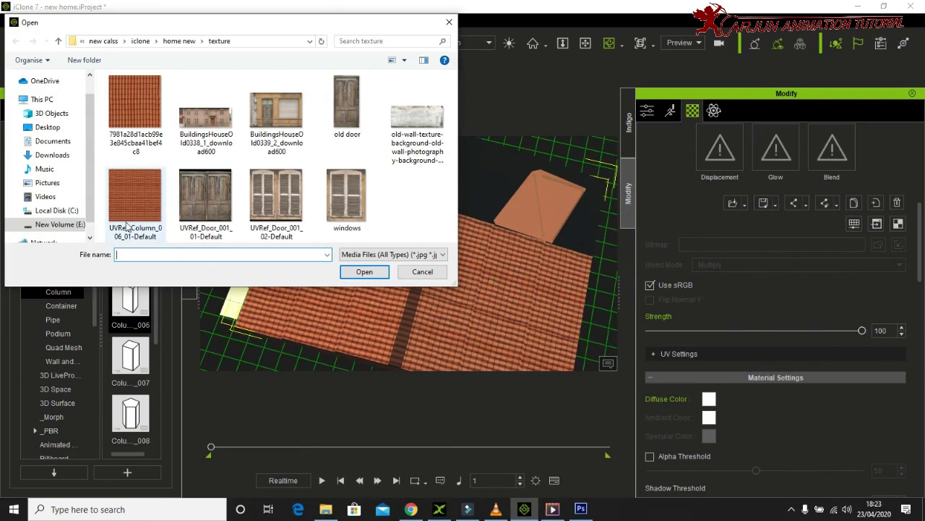
pyautogui.doubleClick(134, 194)
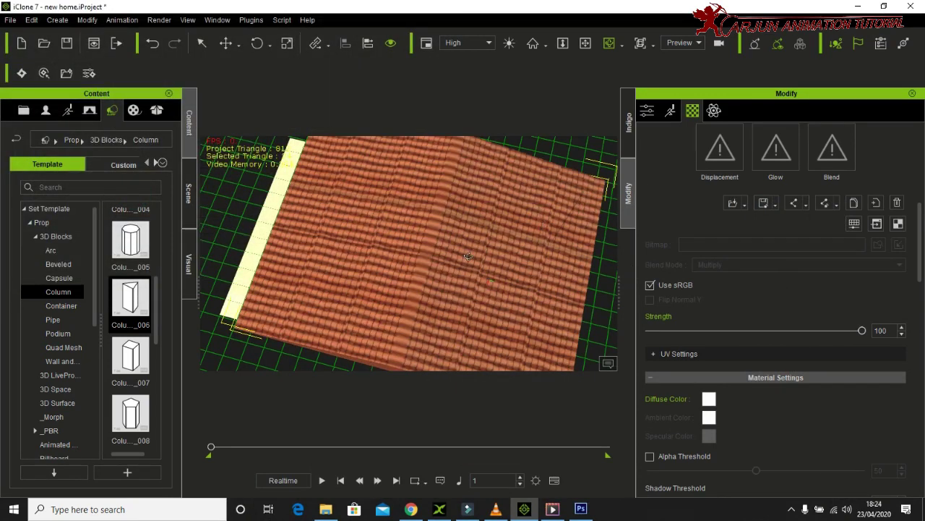
pyautogui.moveTo(448, 290)
pyautogui.mouseDown(button='right')
pyautogui.moveTo(457, 313)
pyautogui.moveTo(444, 146)
pyautogui.moveTo(561, 282)
pyautogui.moveTo(531, 278)
pyautogui.moveTo(515, 224)
pyautogui.moveTo(520, 317)
pyautogui.moveTo(497, 256)
pyautogui.mouseUp(button='right')
pyautogui.scroll(3, 515, 224)
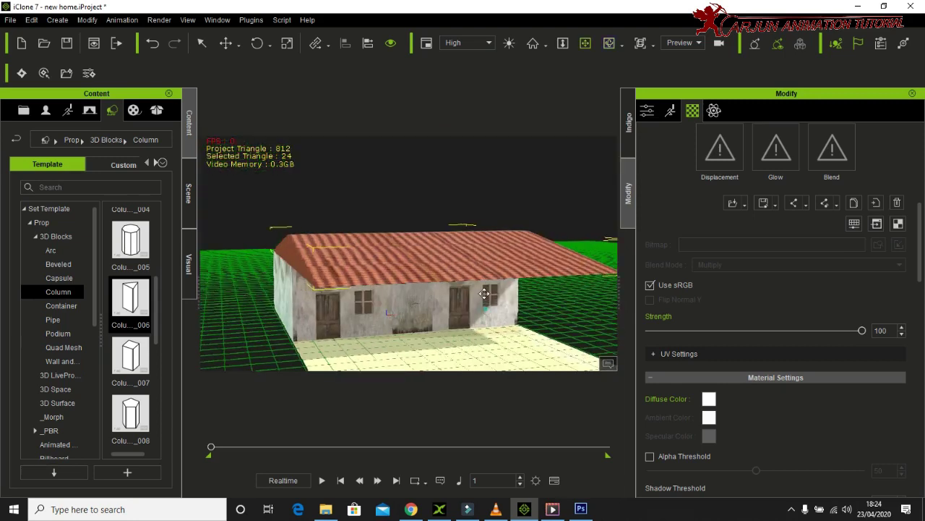
pyautogui.moveTo(483, 292); pyautogui.dragTo(483, 248, button='right')
pyautogui.scroll(2, 486, 251)
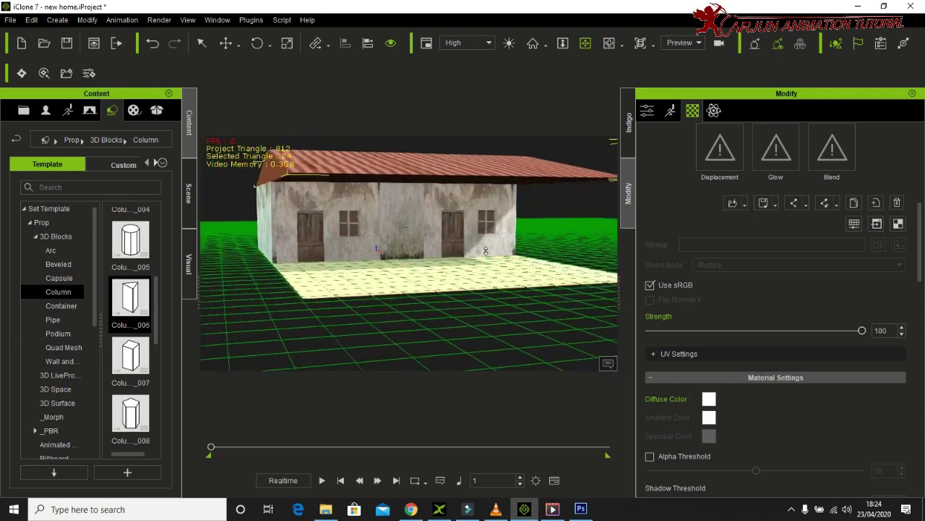
pyautogui.scroll(2, 483, 254)
pyautogui.scroll(1, 481, 257)
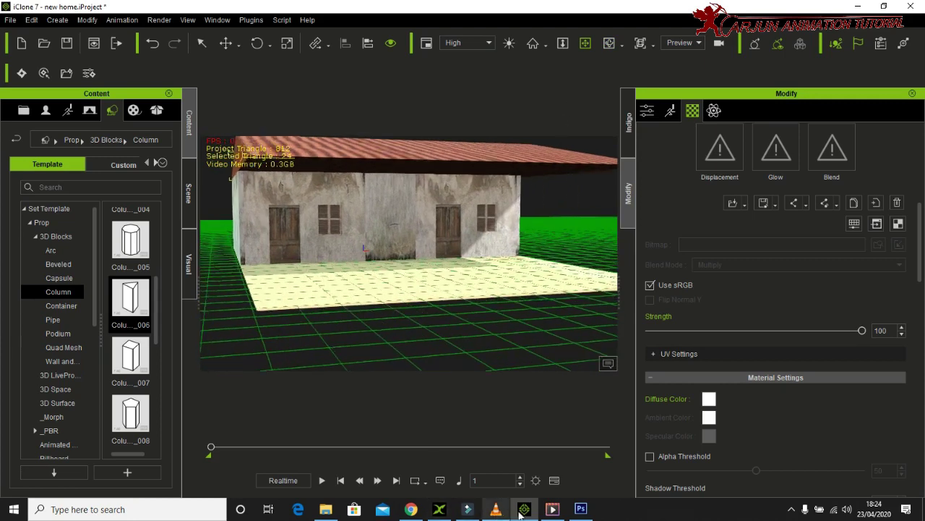
pyautogui.click(496, 509)
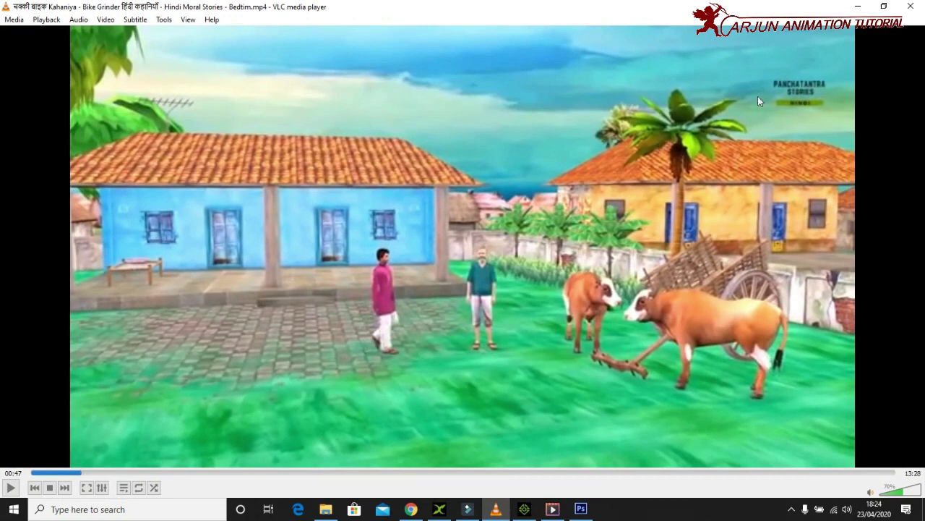
pyautogui.hotkey('alt', 'Tab')
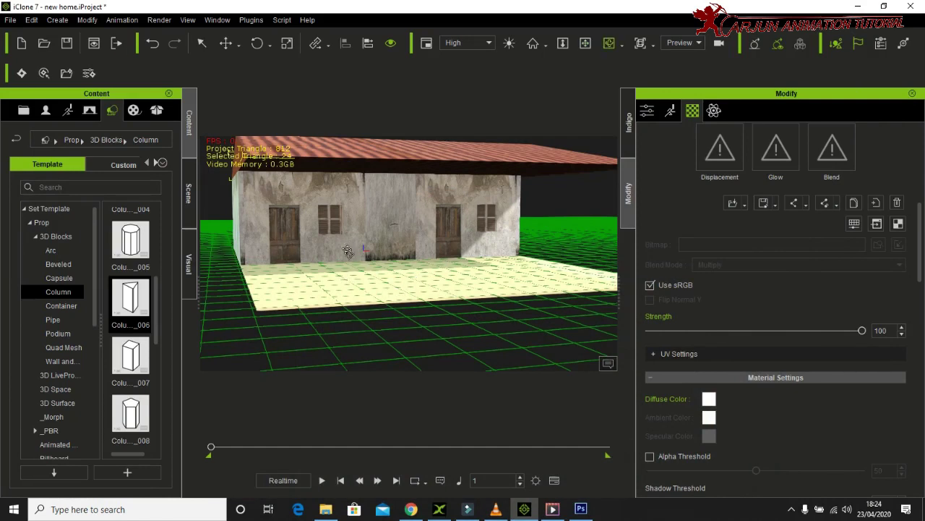
# - Raise the roof with the Move tool so it sits just above the walls
pyautogui.moveTo(390, 308)
pyautogui.mouseDown(button='right')
pyautogui.moveTo(413, 265)
pyautogui.moveTo(444, 277)
pyautogui.mouseUp(button='right')
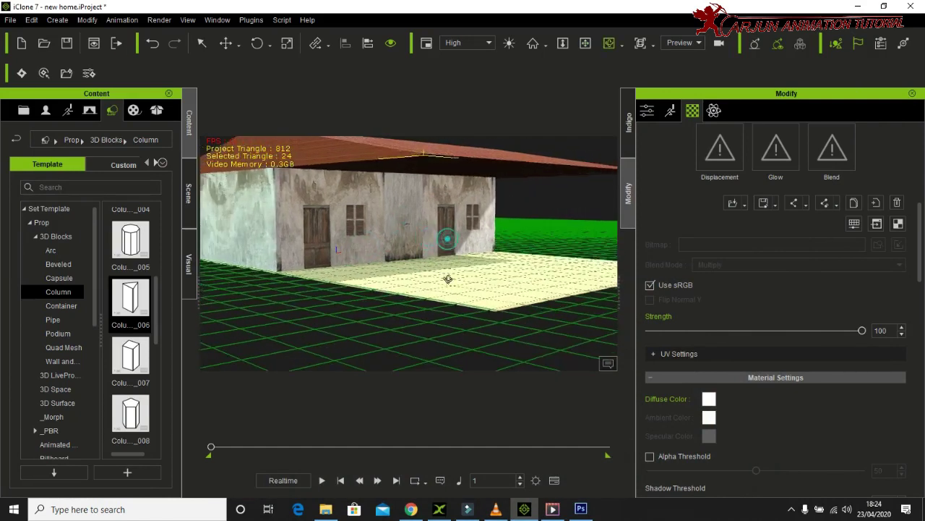
pyautogui.scroll(5, 444, 277)
pyautogui.moveTo(386, 250)
pyautogui.mouseDown(button='right')
pyautogui.moveTo(413, 176)
pyautogui.moveTo(407, 268)
pyautogui.moveTo(402, 136)
pyautogui.moveTo(402, 146)
pyautogui.mouseUp(button='right')
pyautogui.press('w')
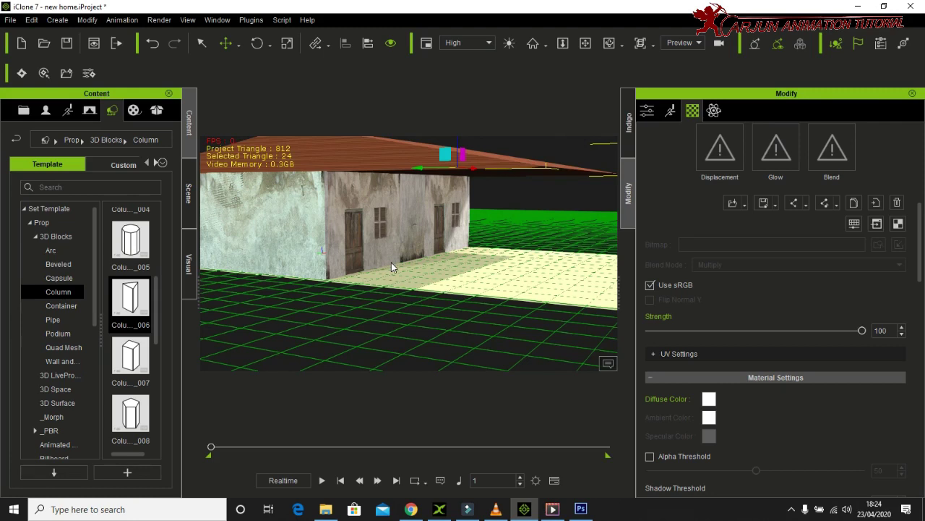
pyautogui.moveTo(340, 253)
pyautogui.mouseDown(button='right')
pyautogui.moveTo(330, 256)
pyautogui.moveTo(398, 303)
pyautogui.moveTo(430, 234)
pyautogui.mouseUp(button='right')
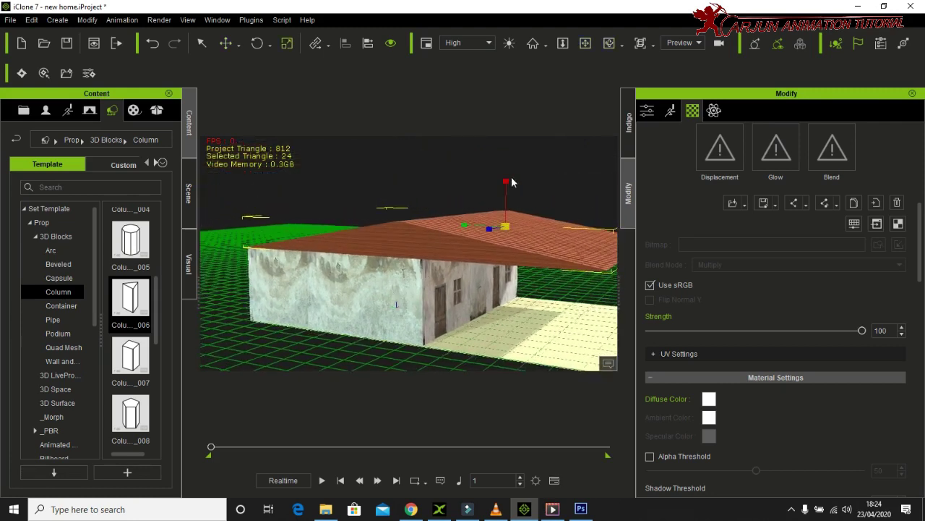
pyautogui.moveTo(506, 180); pyautogui.dragTo(508, 149)
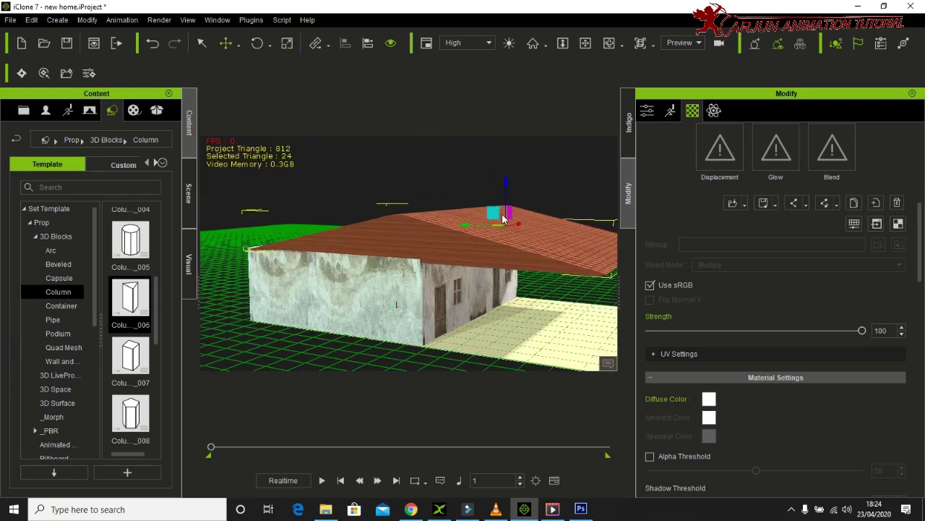
pyautogui.moveTo(506, 179); pyautogui.dragTo(509, 192)
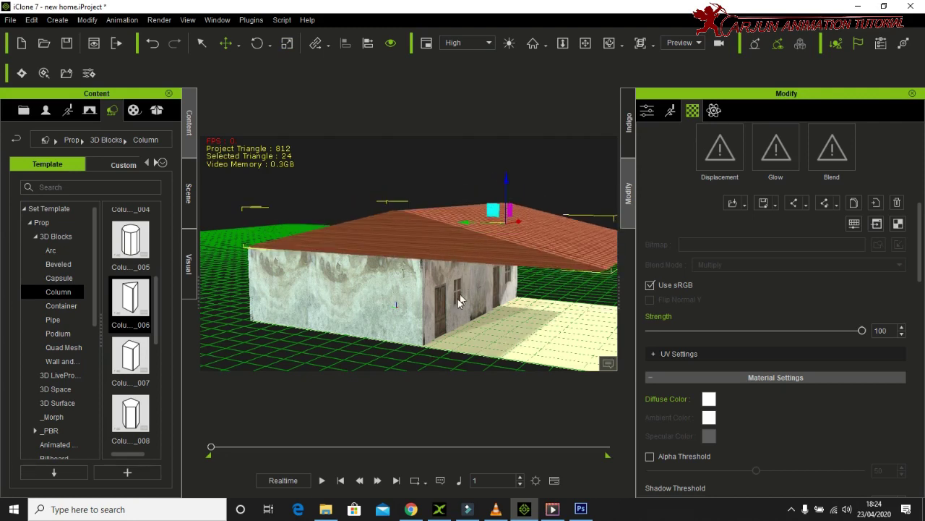
# - Shift the roof left to line it up over the walls
pyautogui.moveTo(430, 305)
pyautogui.mouseDown(button='right')
pyautogui.moveTo(456, 288)
pyautogui.moveTo(313, 314)
pyautogui.mouseUp(button='right')
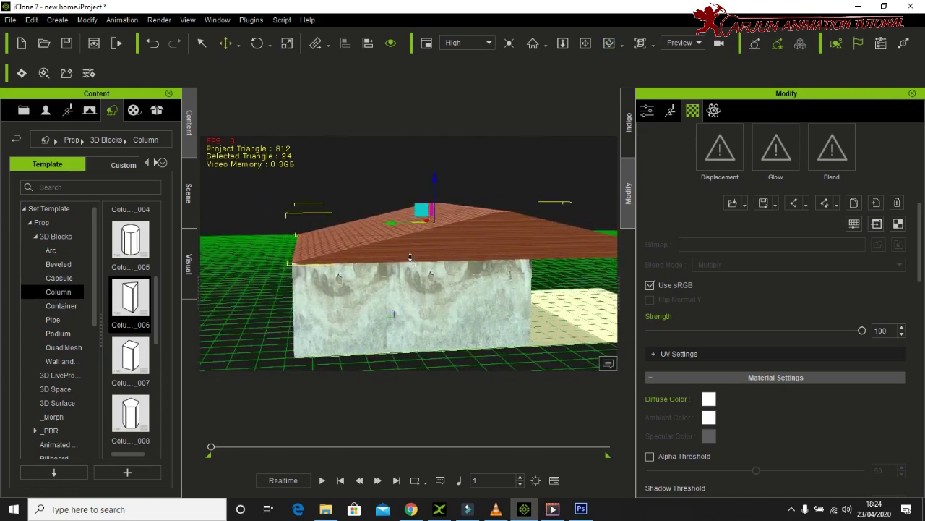
pyautogui.scroll(-1, 410, 256)
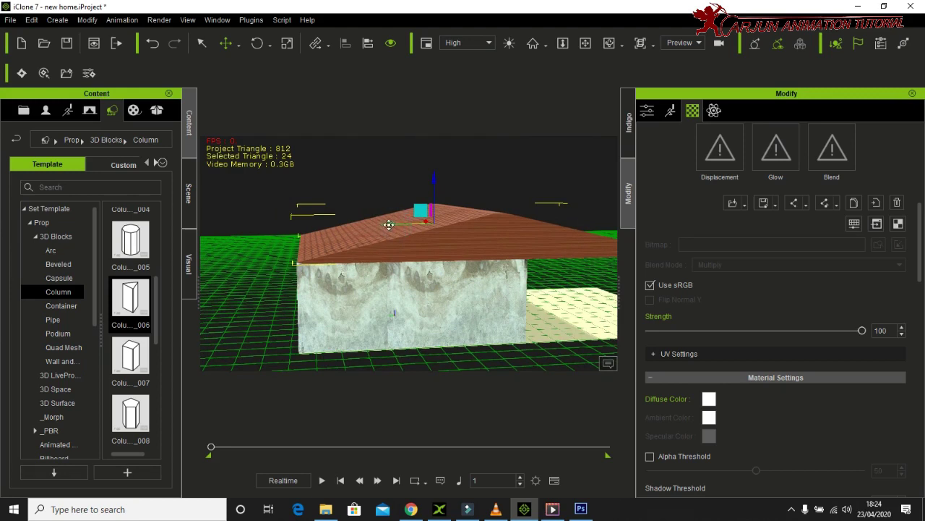
pyautogui.moveTo(399, 221)
pyautogui.mouseDown()
pyautogui.moveTo(361, 248)
pyautogui.moveTo(375, 232)
pyautogui.mouseUp()
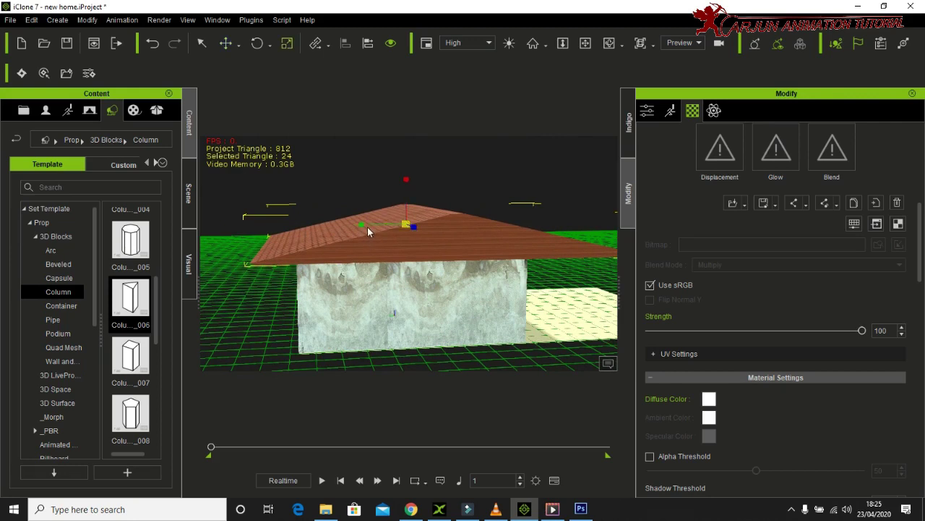
pyautogui.moveTo(360, 224)
pyautogui.mouseDown()
pyautogui.moveTo(418, 230)
pyautogui.moveTo(340, 227)
pyautogui.mouseUp()
# - Scale the roof narrower to match the wall width and nudge it slightly left
pyautogui.press('r')
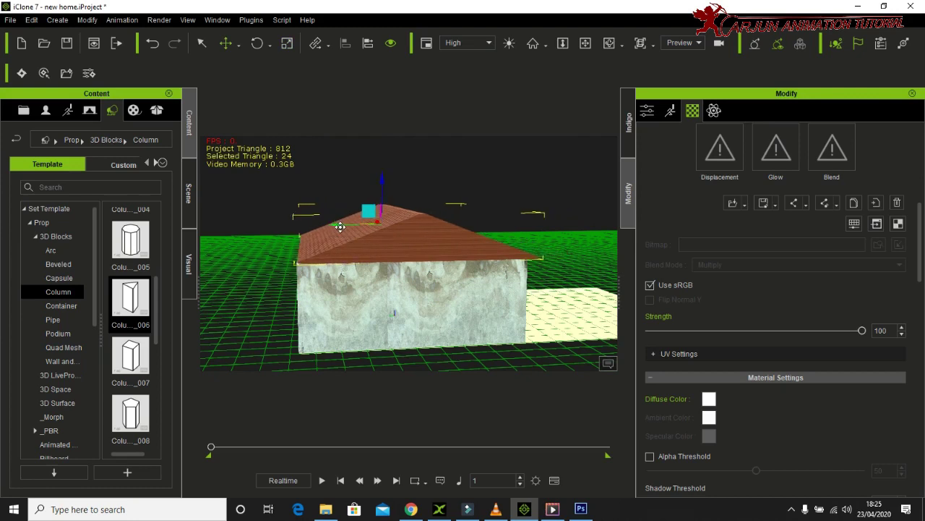
pyautogui.press('r')
pyautogui.moveTo(336, 225); pyautogui.dragTo(344, 225)
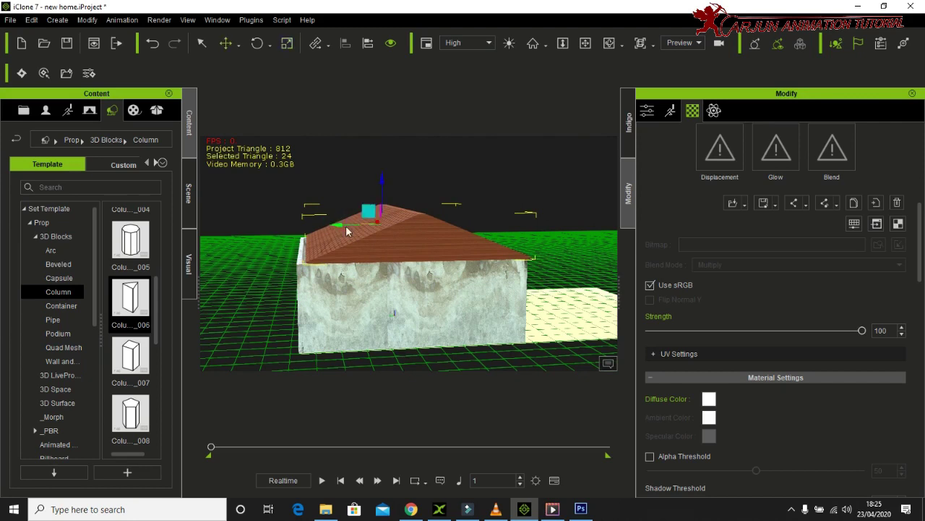
pyautogui.moveTo(340, 224); pyautogui.dragTo(334, 225)
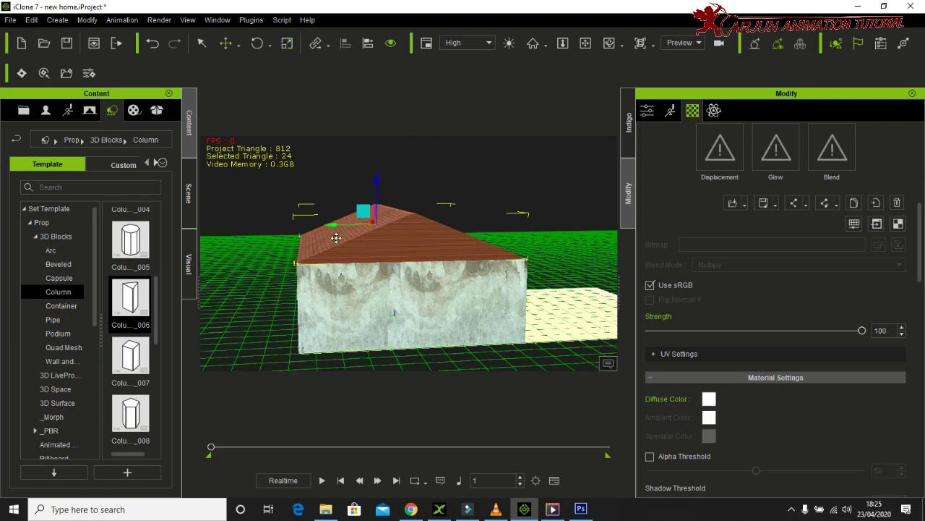
pyautogui.moveTo(436, 251); pyautogui.dragTo(449, 327, button='right')
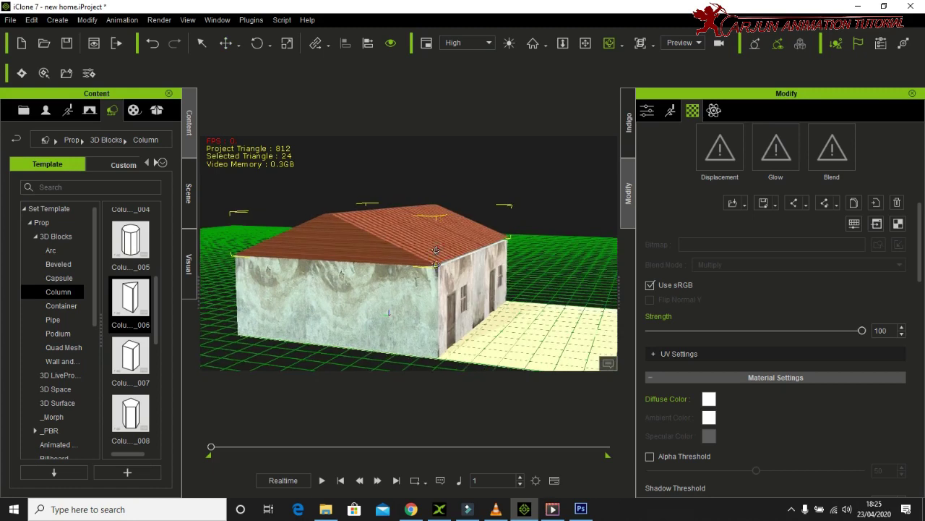
# - Nudge the selected tiled roof right into its final position, then view the house front at eye level
pyautogui.click(385, 273)
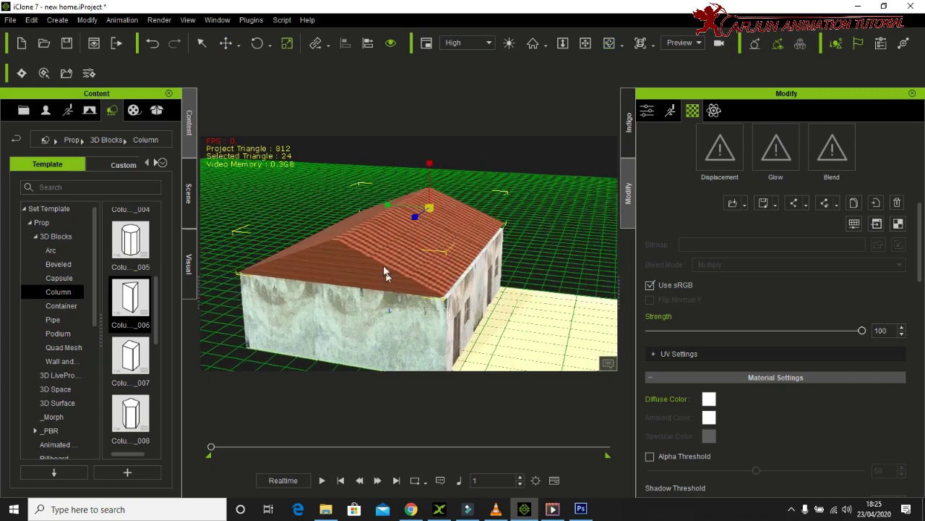
pyautogui.click(386, 206)
pyautogui.moveTo(385, 206); pyautogui.dragTo(386, 207)
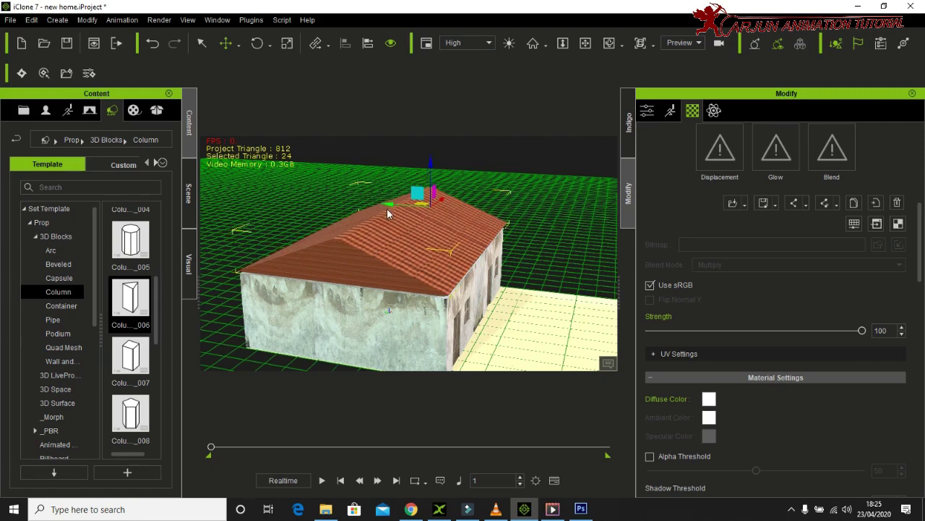
pyautogui.moveTo(484, 288)
pyautogui.mouseDown(button='right')
pyautogui.moveTo(522, 261)
pyautogui.moveTo(449, 286)
pyautogui.moveTo(462, 248)
pyautogui.moveTo(442, 214)
pyautogui.moveTo(435, 297)
pyautogui.mouseUp(button='right')
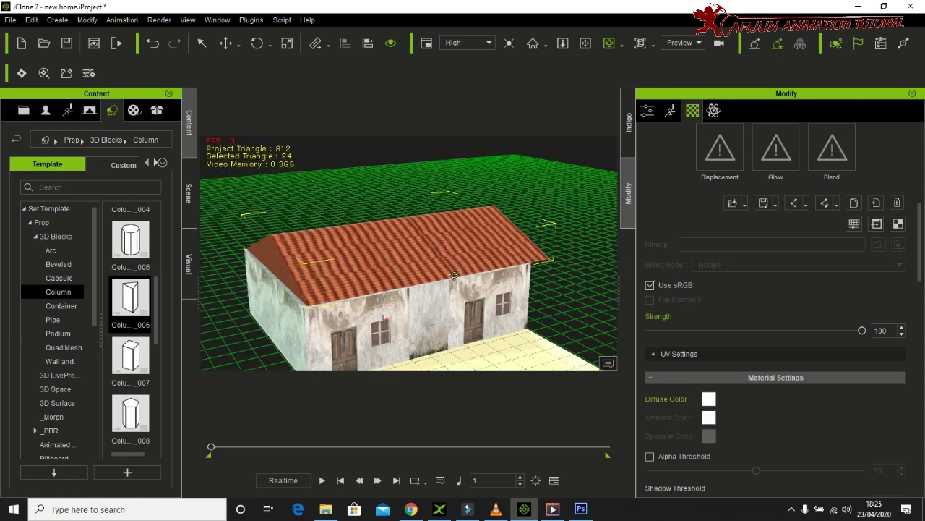
pyautogui.moveTo(461, 249); pyautogui.dragTo(467, 234, button='right')
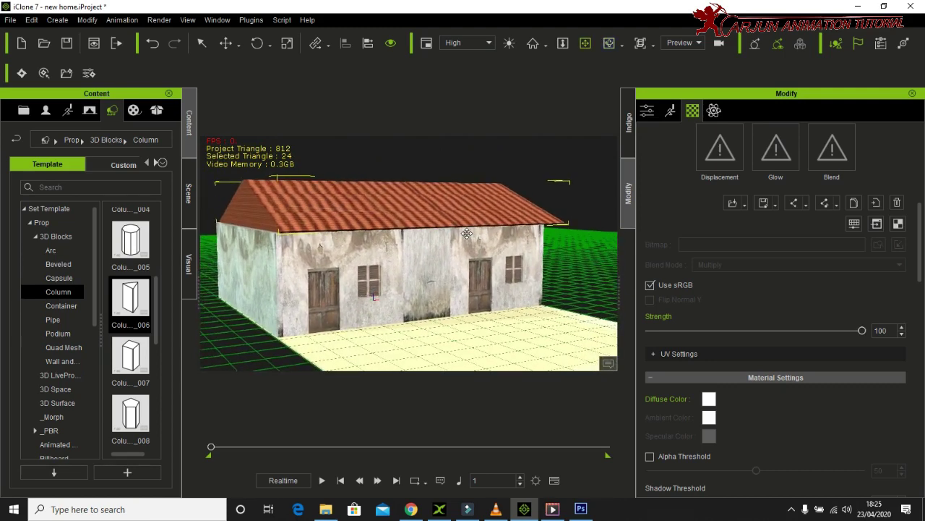